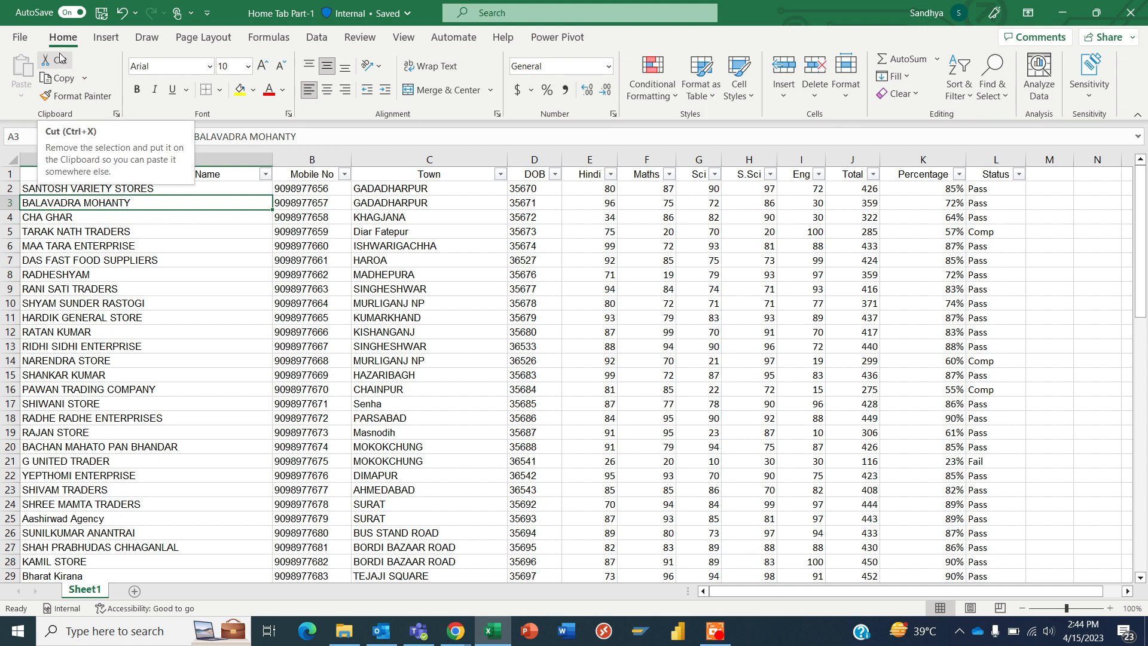
Cut the range A1:L11 on Sheet1, covering the header row and the first ten records
{"action": "left_click", "coordinate": [224, 178]}
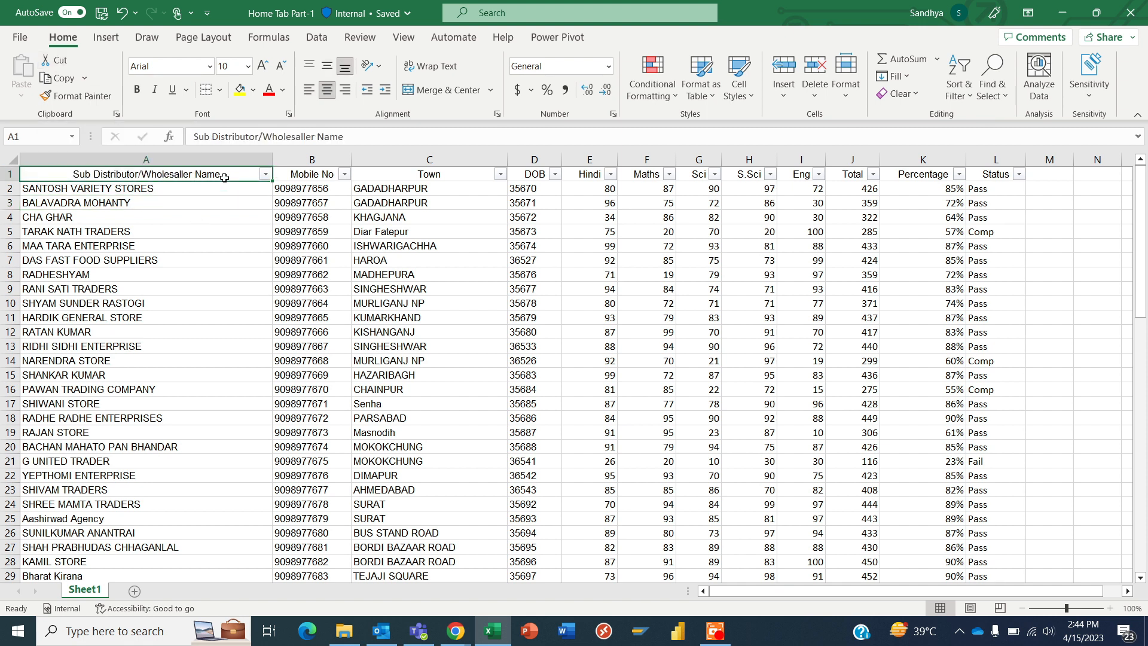
{"action": "key", "text": "shift+Right"}
{"action": "key", "text": "shift+Right"}
{"action": "key", "text": "shift+Right"}
{"action": "key", "text": "shift+Right"}
{"action": "key", "text": "shift+Right"}
{"action": "key", "text": "shift+Right"}
{"action": "key", "text": "shift+Right"}
{"action": "key", "text": "shift+Right"}
{"action": "key", "text": "shift+Right"}
{"action": "key", "text": "shift+Right"}
{"action": "key", "text": "shift+Right"}
{"action": "key", "text": "shift+Right"}
{"action": "key", "text": "shift+Right"}
{"action": "key", "text": "shift+Left"}
{"action": "key", "text": "shift+Left"}
{"action": "key", "text": "shift+Down"}
{"action": "key", "text": "shift+Down"}
{"action": "key", "text": "shift+Down"}
{"action": "key", "text": "shift+Down"}
{"action": "key", "text": "shift+Down"}
{"action": "key", "text": "shift+Down"}
{"action": "key", "text": "shift+Down"}
{"action": "key", "text": "shift+Down"}
{"action": "key", "text": "shift+Down"}
{"action": "key", "text": "shift+Down"}
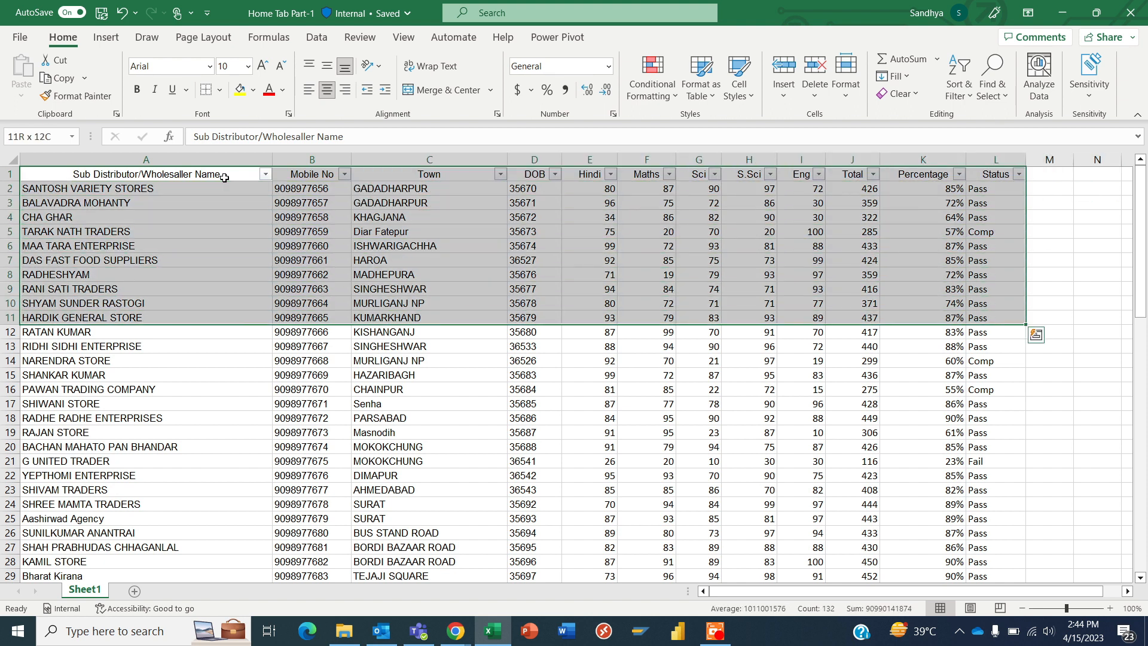
{"action": "left_click", "coordinate": [48, 61]}
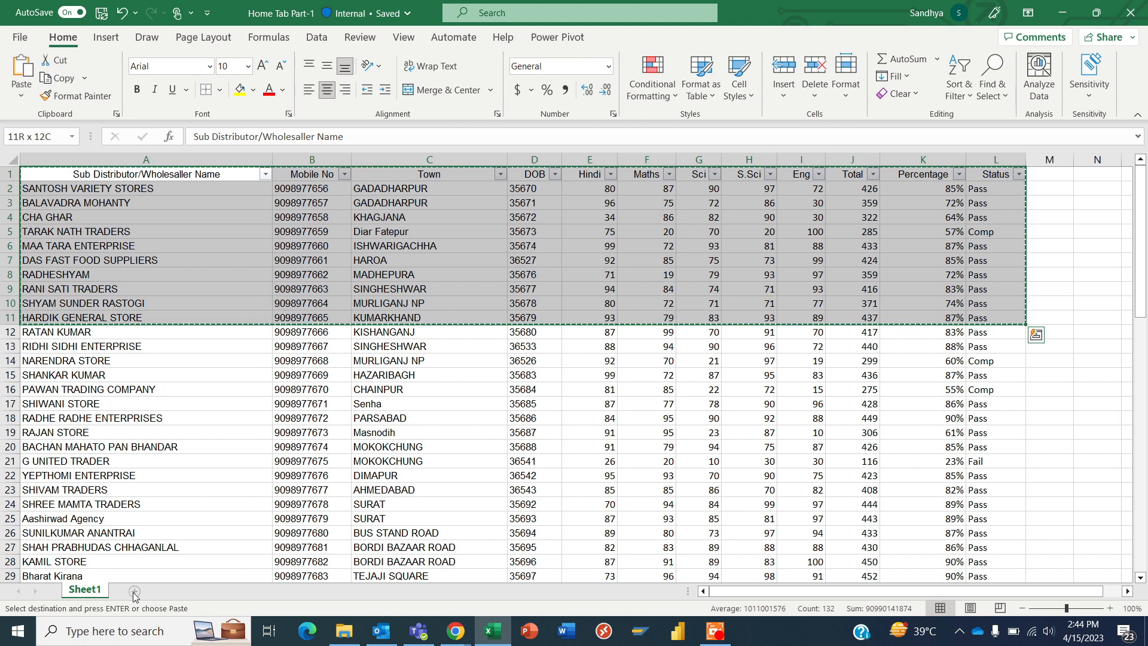
Add a new sheet, paste the cut range at A1, and compare it with Sheet1
{"action": "left_click", "coordinate": [181, 591]}
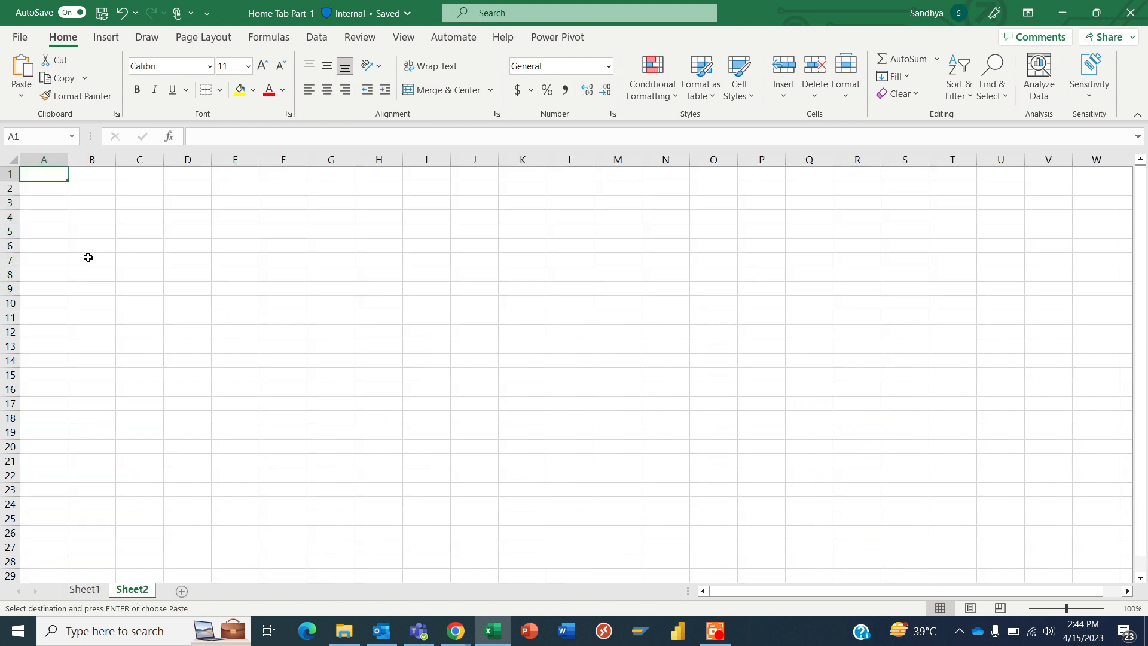
{"action": "left_click", "coordinate": [18, 65]}
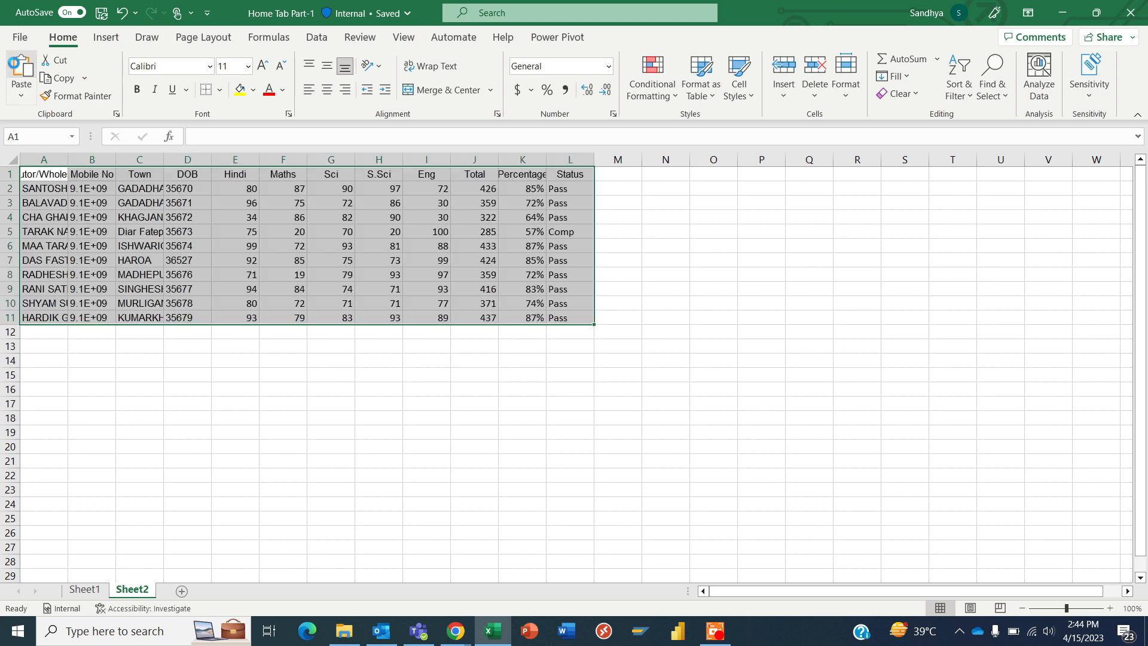
{"action": "left_click", "coordinate": [90, 590]}
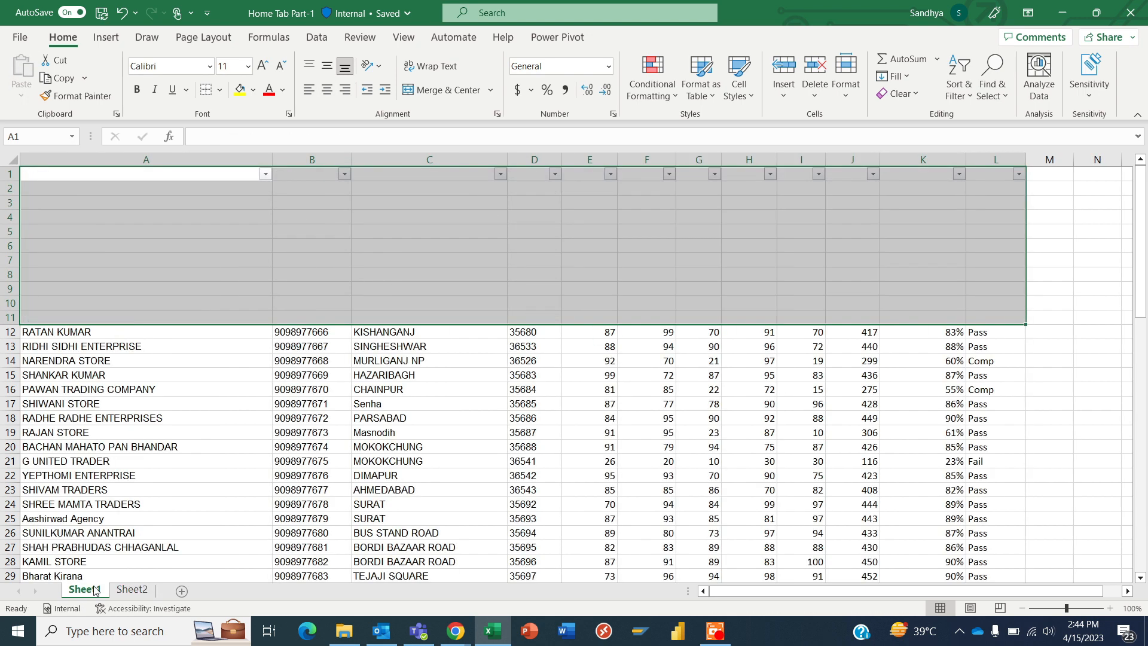
{"action": "left_click", "coordinate": [142, 596]}
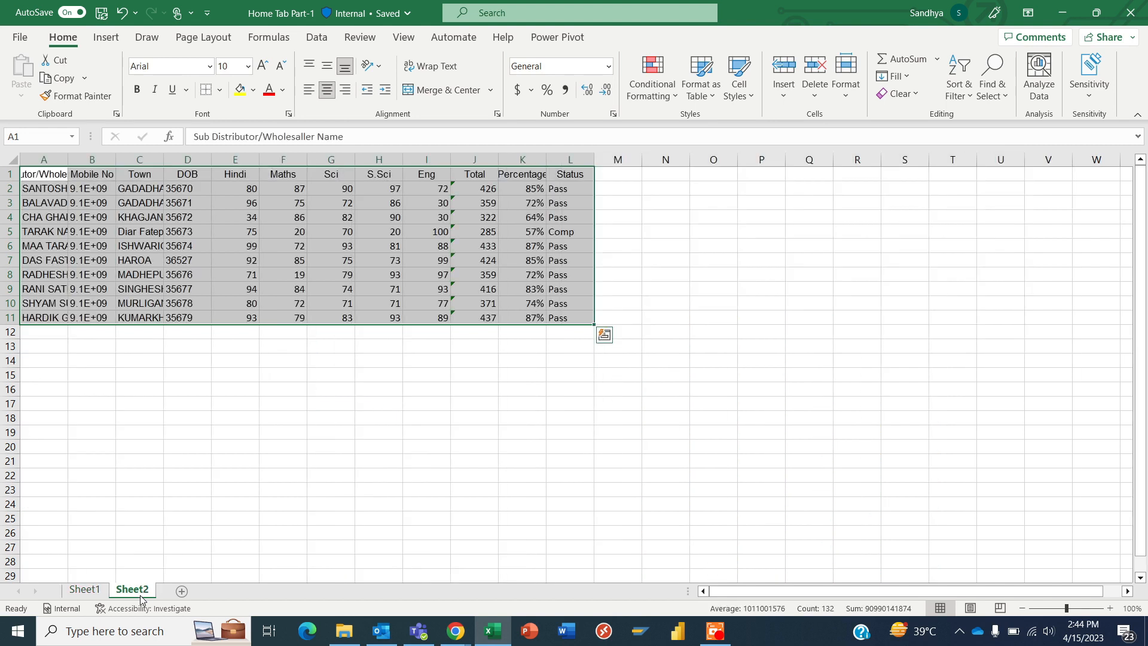
Undo the move and instead copy A1:L11 from Sheet1 to cell A1 of Sheet2
{"action": "left_click", "coordinate": [87, 590]}
{"action": "key", "text": "ctrl+Page_Down"}
{"action": "key", "text": "ctrl+c"}
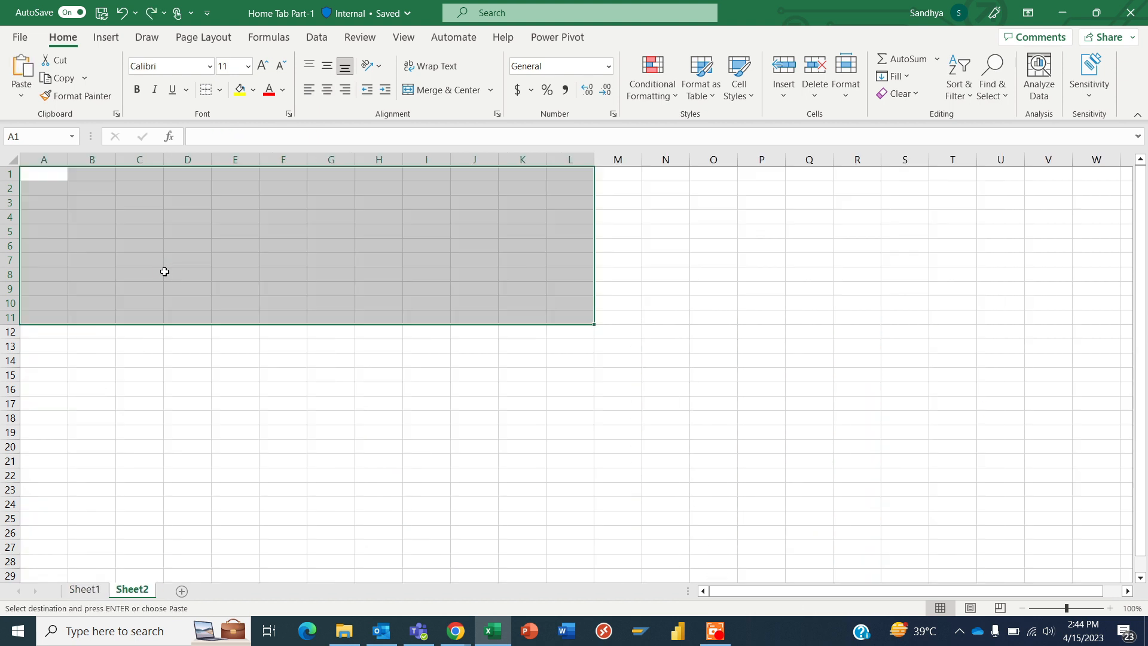
{"action": "left_click", "coordinate": [88, 596]}
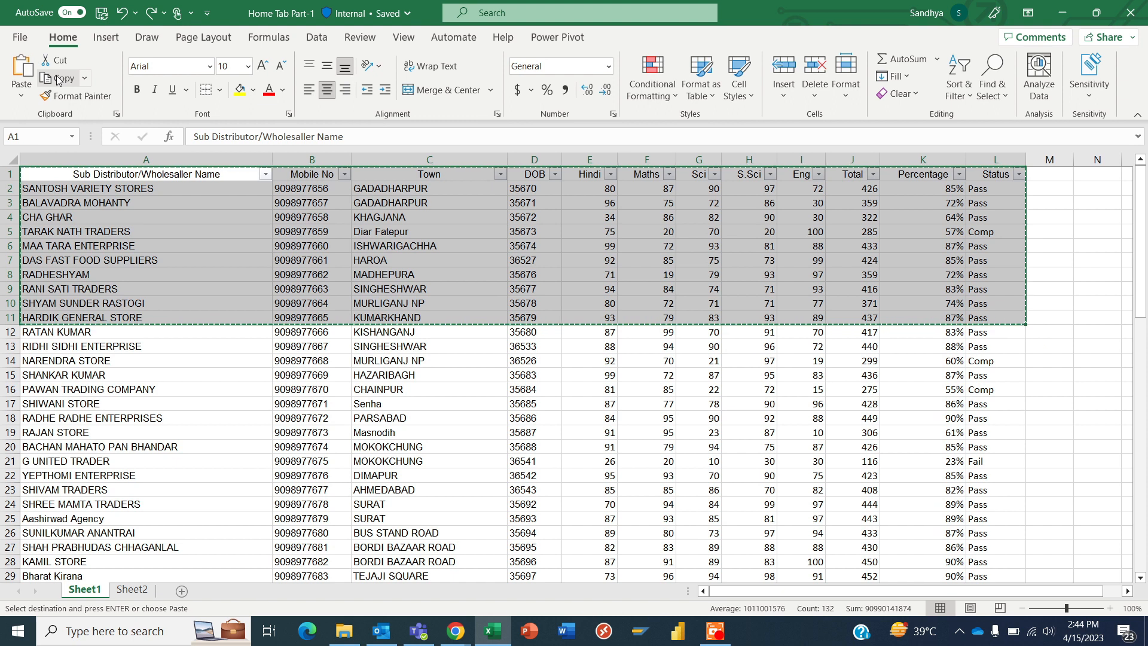
{"action": "left_click", "coordinate": [133, 591]}
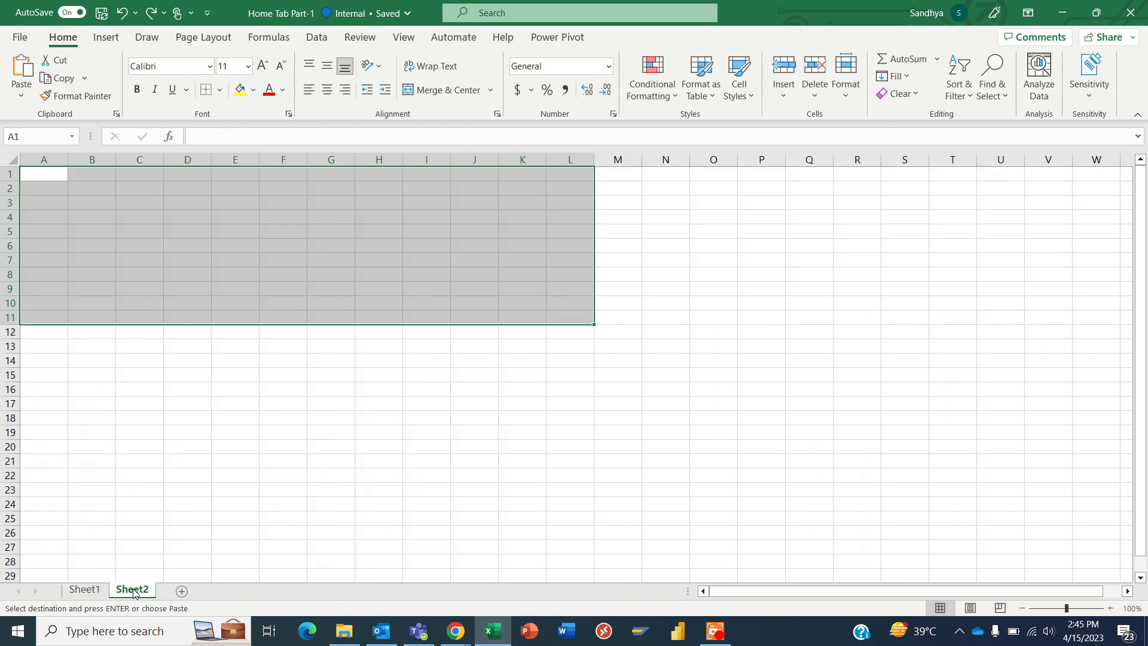
{"action": "left_click", "coordinate": [33, 72]}
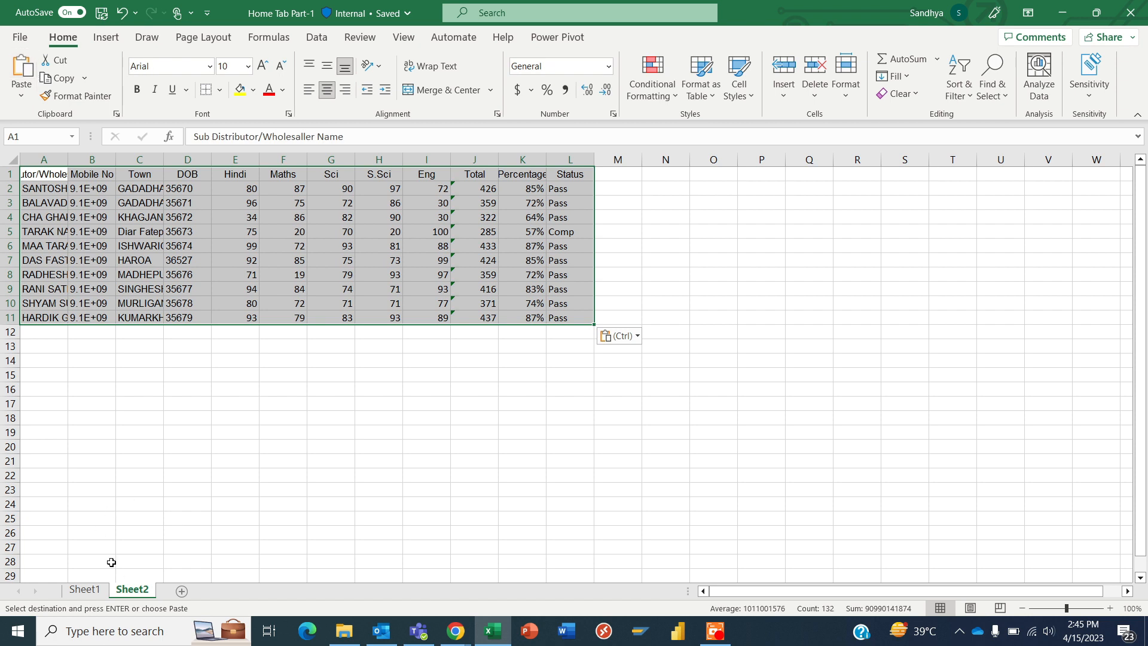
Compare the source range on Sheet1 with the pasted copy on Sheet2
{"action": "left_click", "coordinate": [100, 591]}
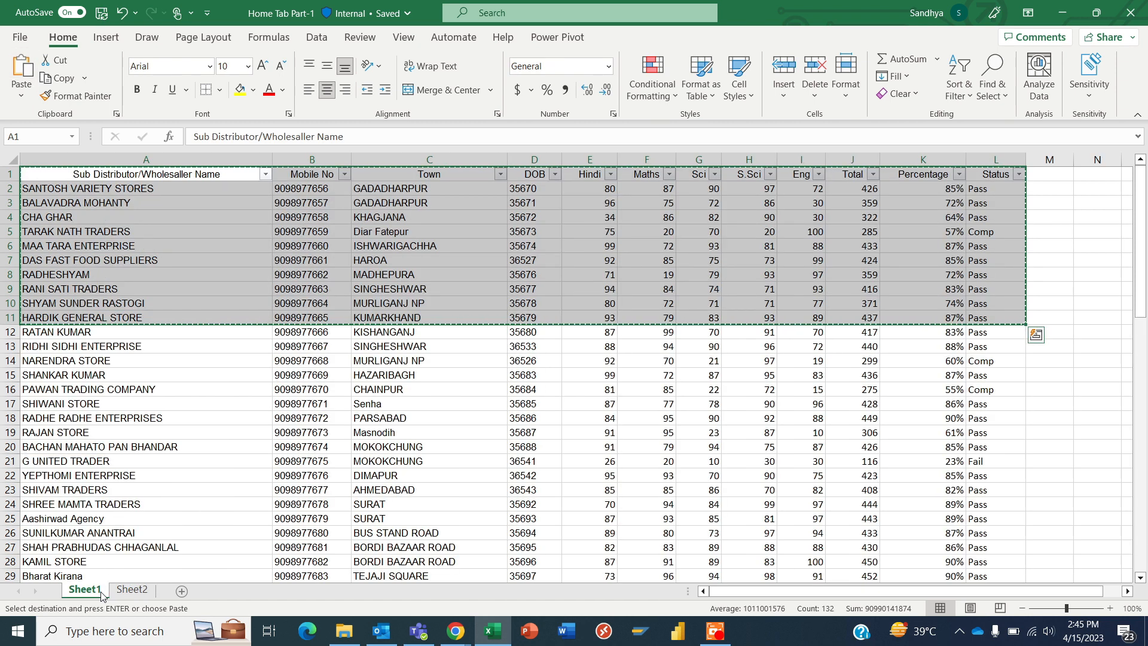
{"action": "left_click", "coordinate": [140, 597]}
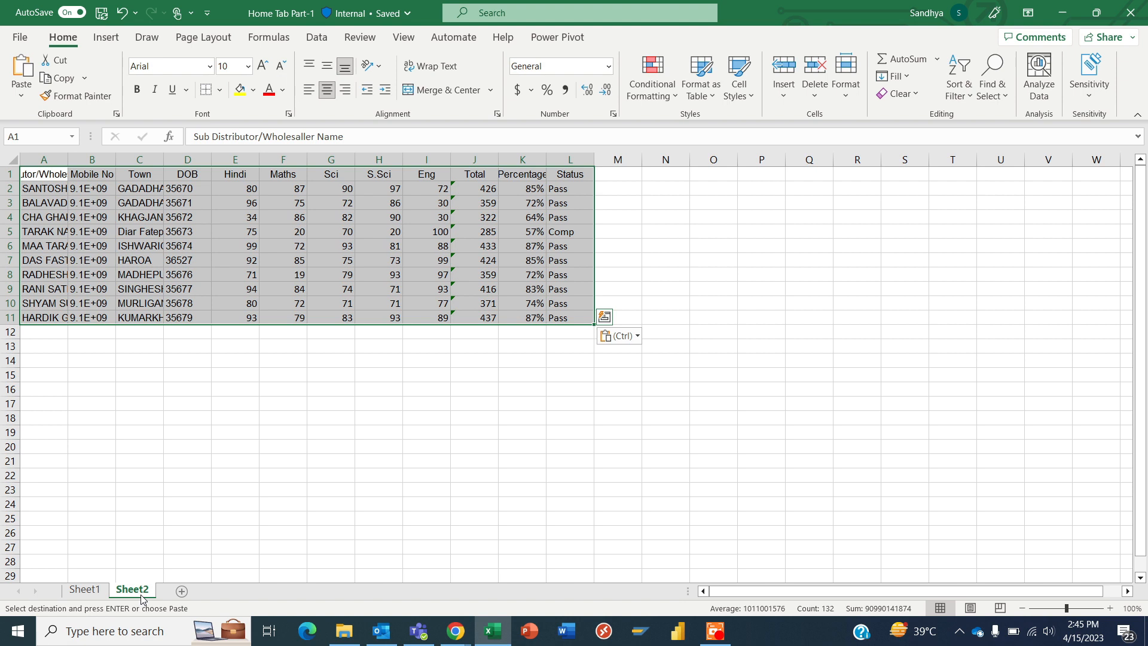
{"action": "left_click", "coordinate": [76, 592]}
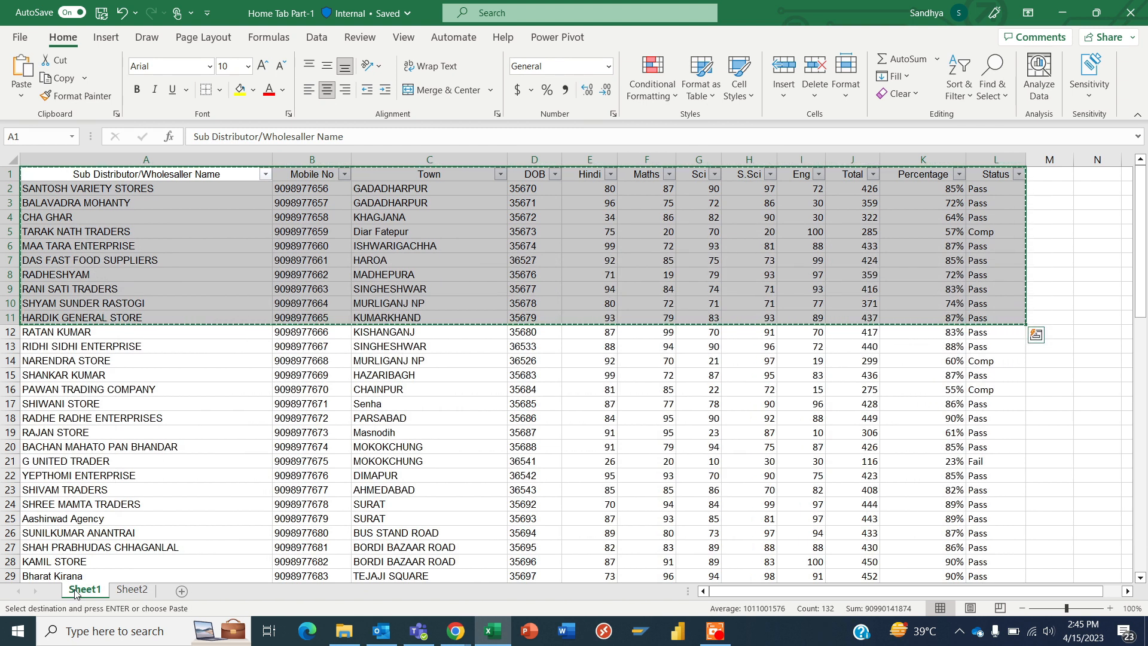
{"action": "left_click", "coordinate": [133, 590]}
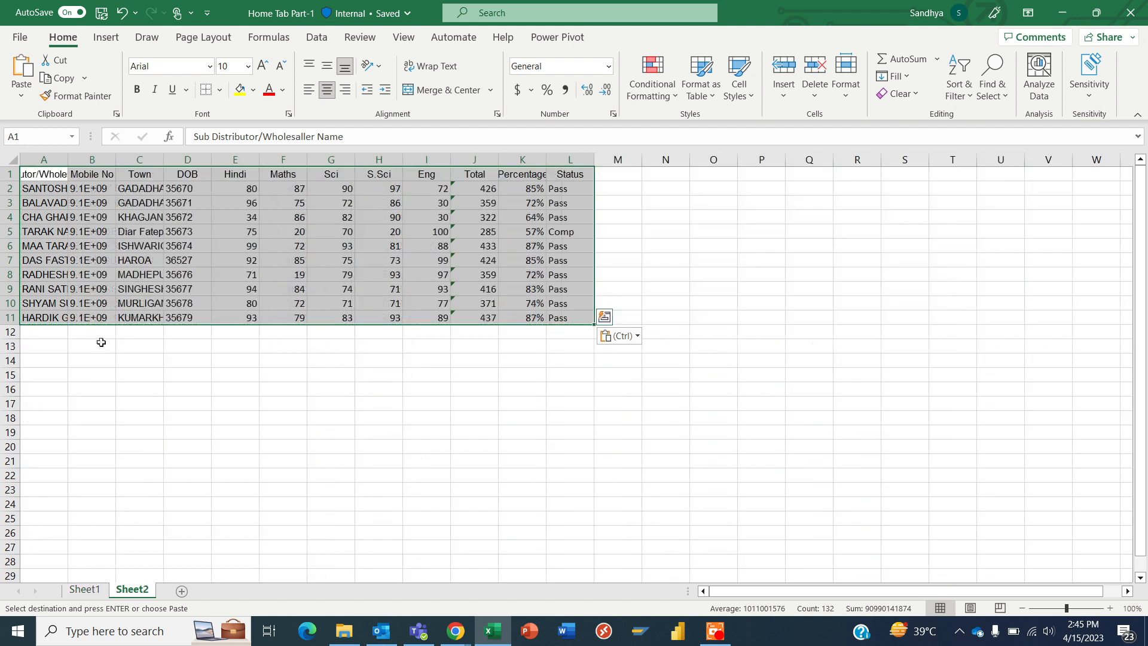
Try editing cell B5 of the pasted data on Sheet2 with the text fsdgfd and discard the entry
{"action": "left_click", "coordinate": [94, 234]}
{"action": "type", "text": "fsdgfd"}
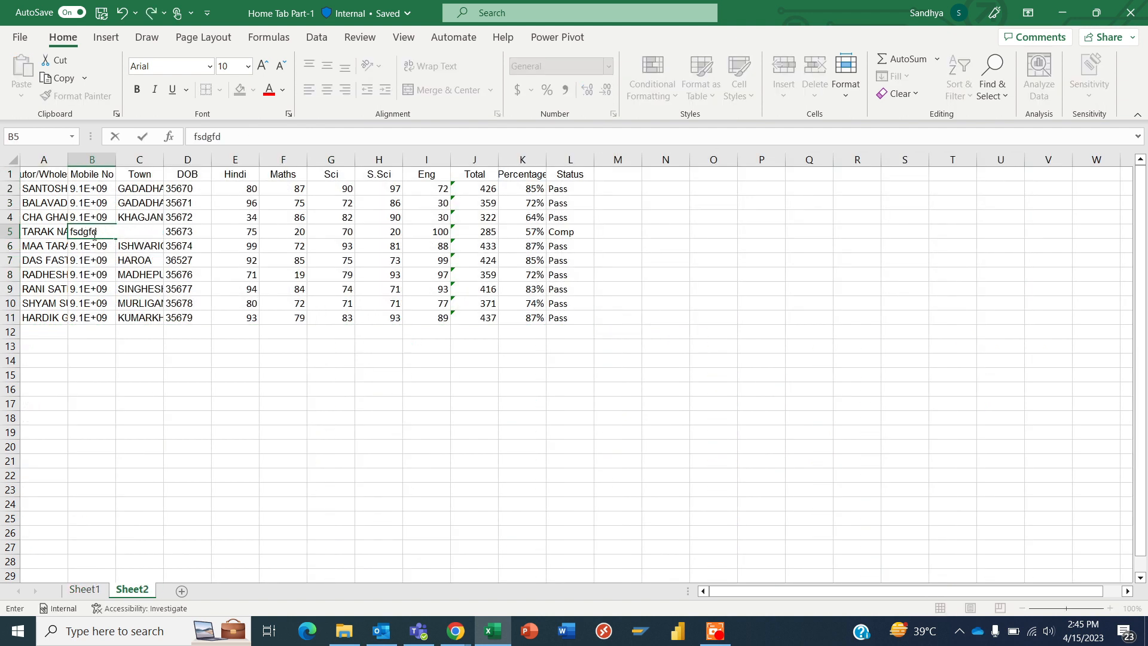
{"action": "key", "text": "Escape"}
Copy the range A1:D7 on Sheet1 as a picture, using the as-shown-on-screen appearance and Picture format
{"action": "left_click", "coordinate": [85, 590]}
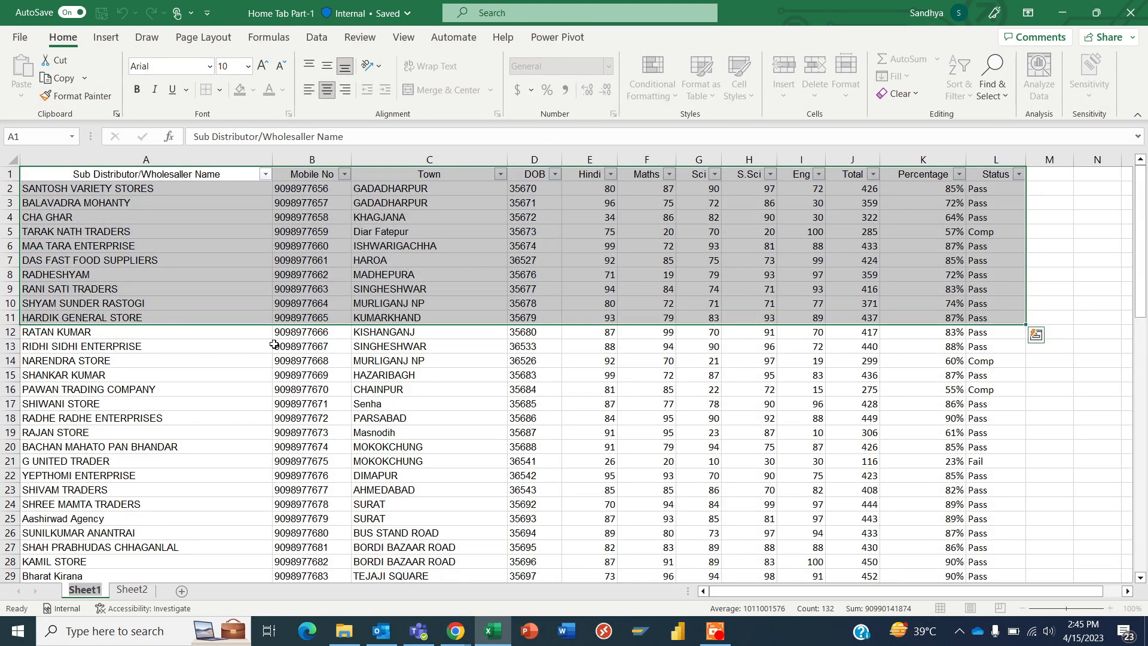
{"action": "left_click", "coordinate": [85, 78]}
{"action": "left_click", "coordinate": [84, 99]}
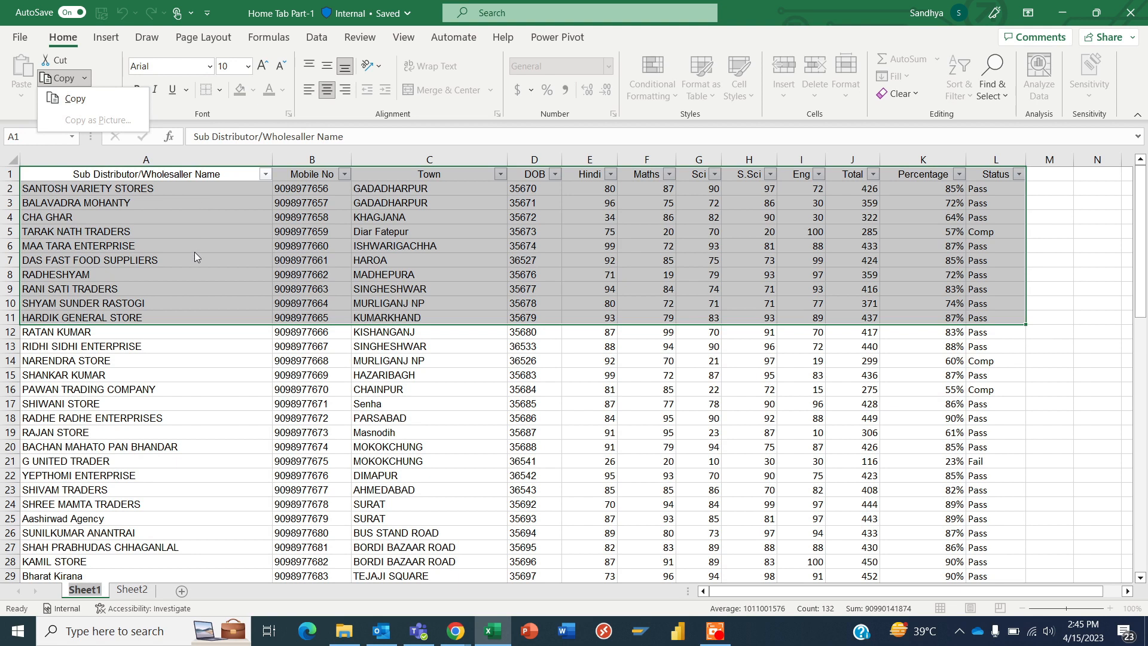
{"action": "left_click", "coordinate": [121, 172]}
{"action": "key", "text": "Down"}
{"action": "key", "text": "Up"}
{"action": "key", "text": "shift+Right"}
{"action": "key", "text": "shift+Right"}
{"action": "key", "text": "shift+Right"}
{"action": "key", "text": "shift+Down"}
{"action": "key", "text": "shift+Down"}
{"action": "key", "text": "shift+Down"}
{"action": "key", "text": "shift+Down"}
{"action": "key", "text": "shift+Down"}
{"action": "key", "text": "shift+Down"}
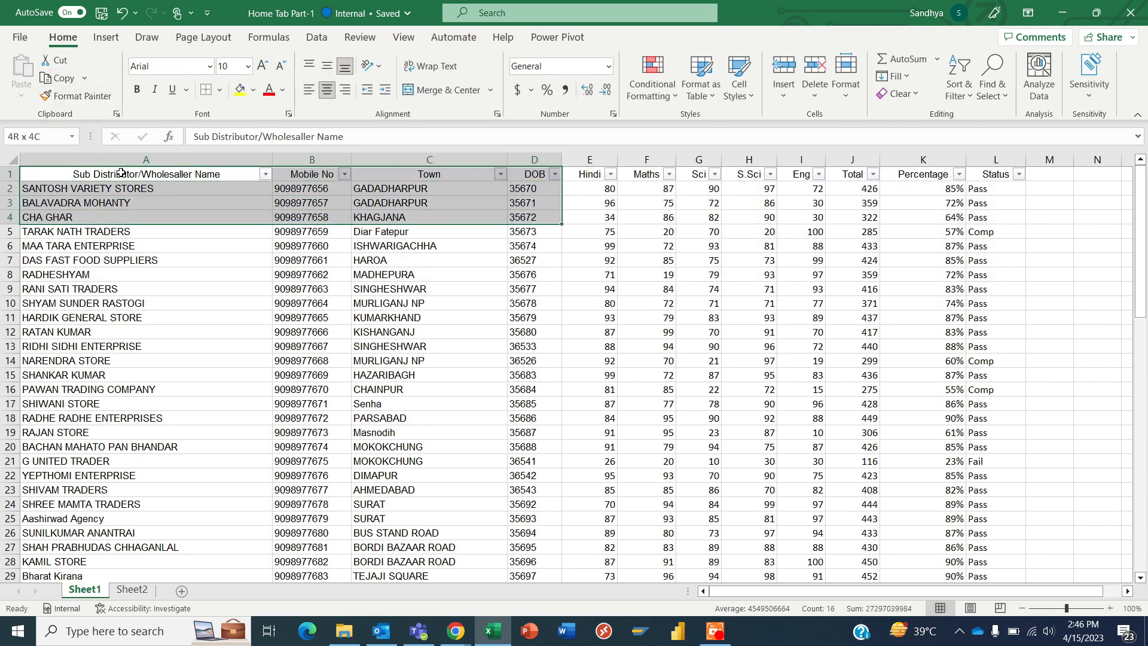
{"action": "left_click", "coordinate": [84, 78]}
{"action": "left_click", "coordinate": [97, 120]}
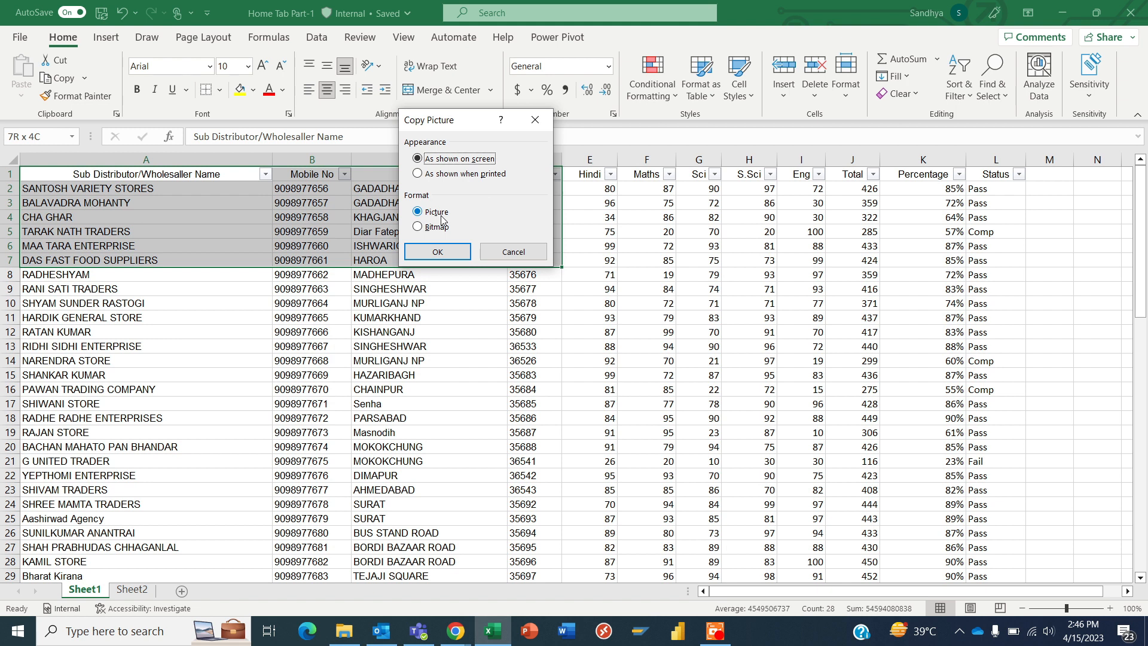
{"action": "left_click", "coordinate": [449, 256]}
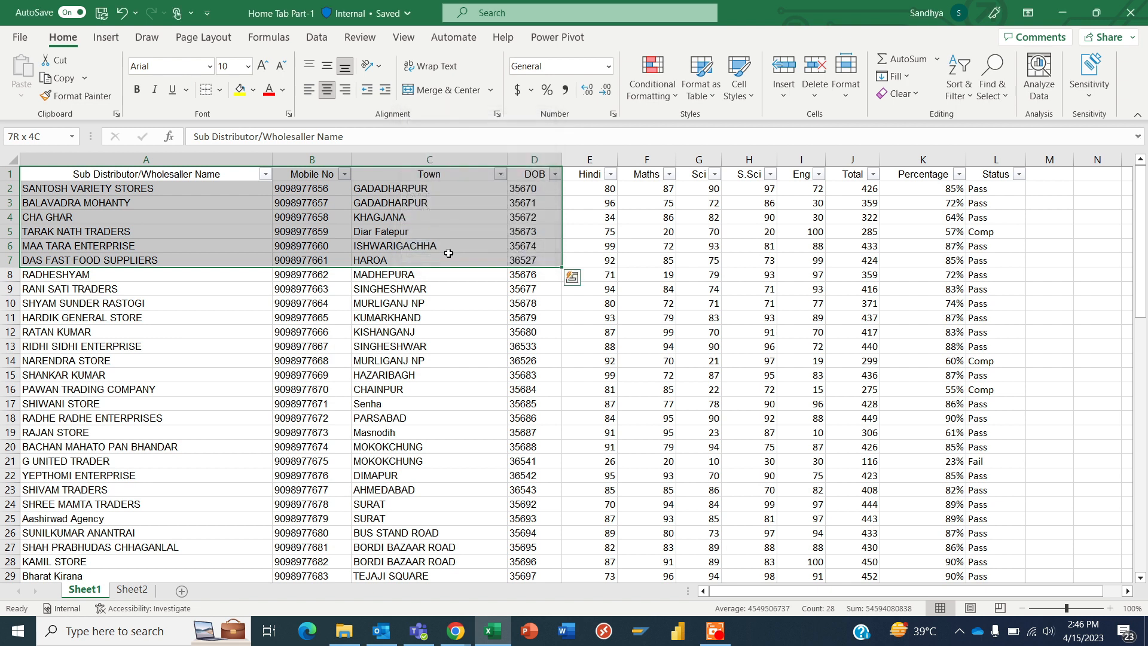
Paste the copied picture into Sheet2 and place it beside the data table, starting at column M
{"action": "left_click", "coordinate": [133, 591]}
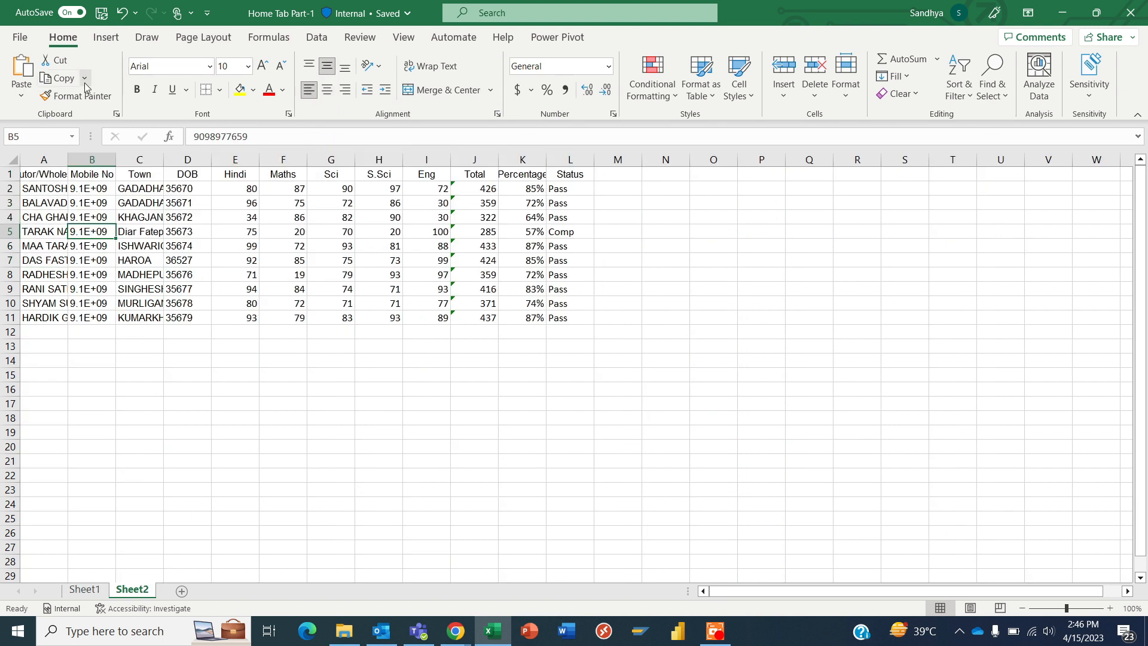
{"action": "left_click", "coordinate": [22, 71]}
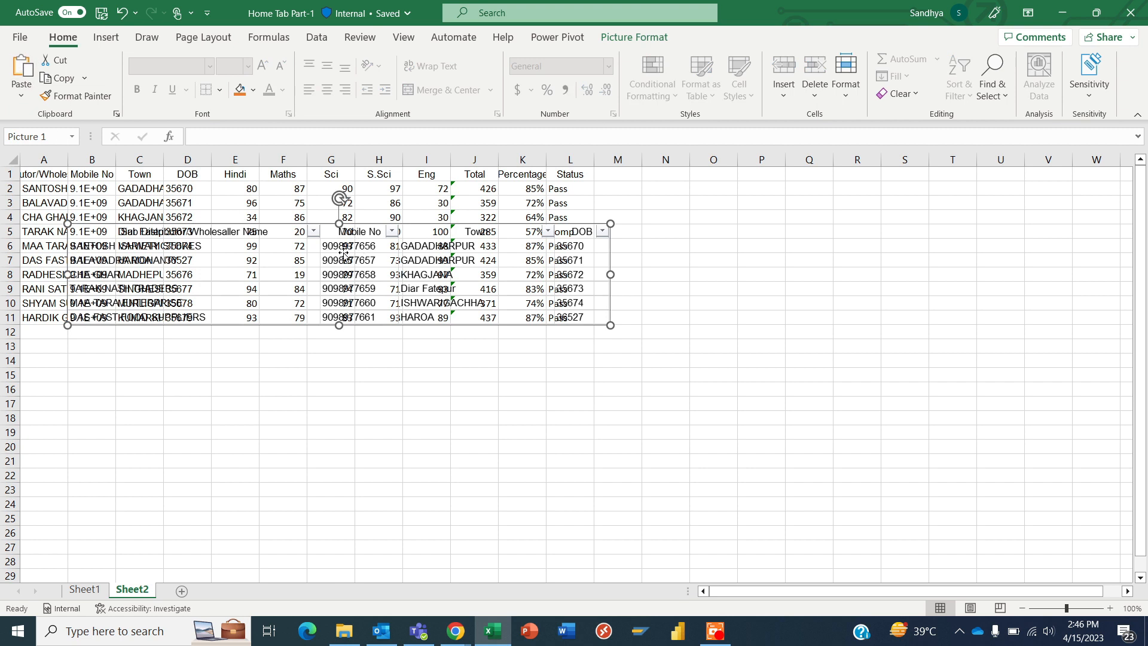
{"action": "left_click_drag", "start_coordinate": [314, 225], "coordinate": [838, 171]}
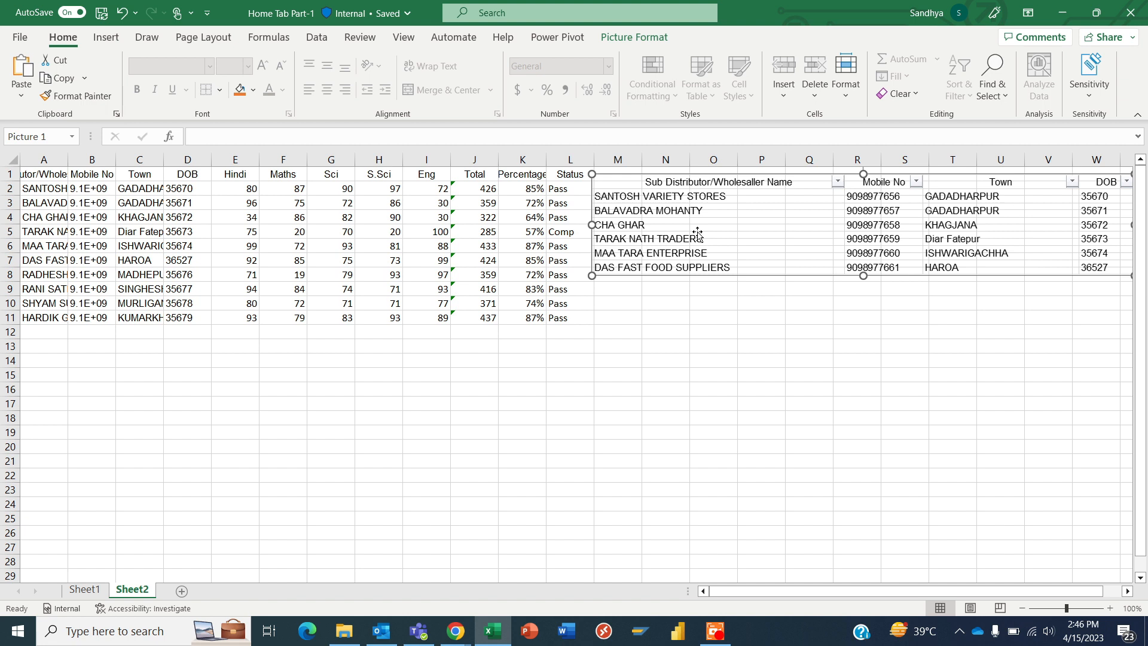
Enter awrdasf in cell E4 of Sheet2, select the pasted picture for comparison, and undo the cell edit
{"action": "left_click", "coordinate": [222, 220]}
{"action": "type", "text": "awrdasf"}
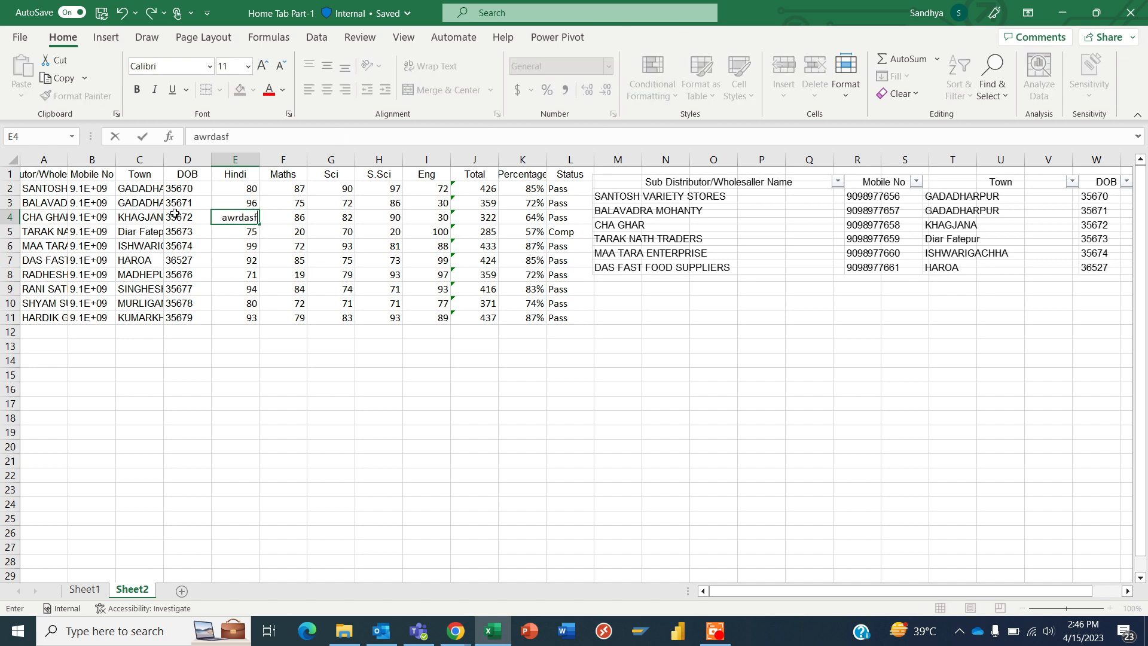
{"action": "left_click", "coordinate": [733, 239]}
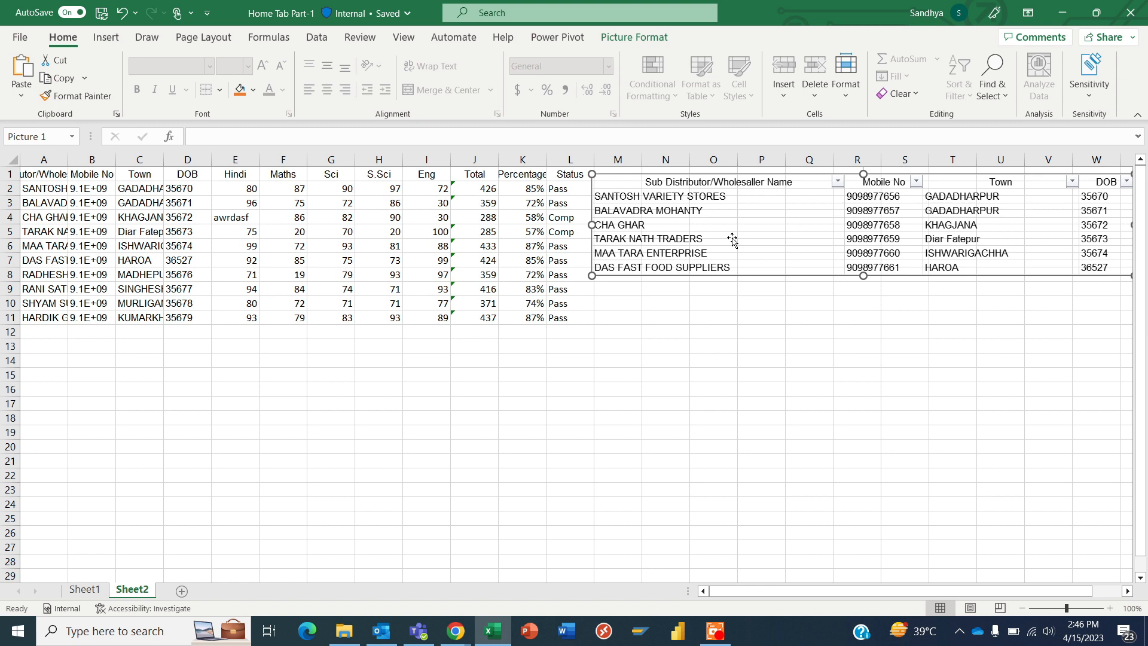
{"action": "key", "text": "ctrl+z"}
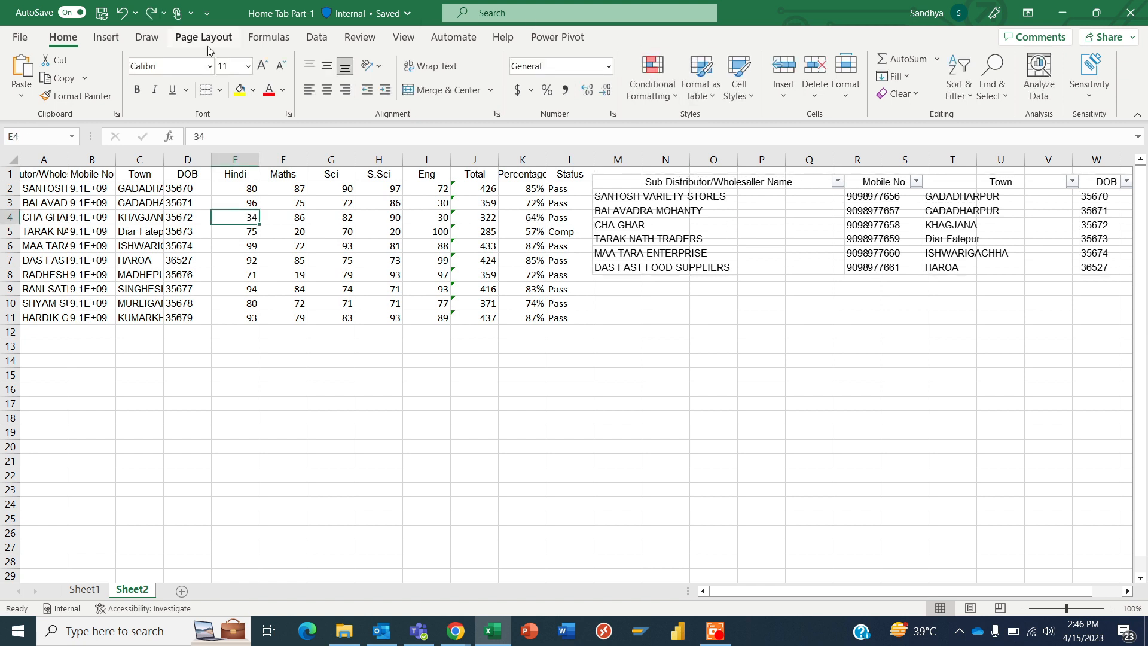
Apply the format of Sheet2's cell E4 to cell B3 on Sheet1 with Format Painter and undo it
{"action": "left_click", "coordinate": [64, 98]}
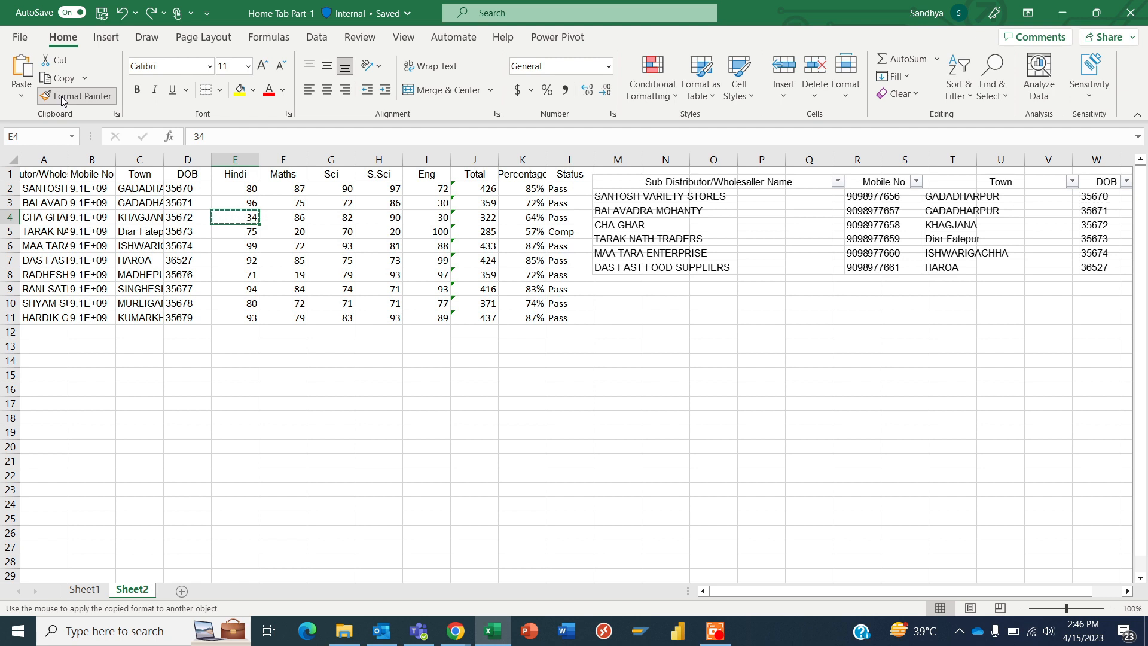
{"action": "left_click", "coordinate": [77, 598]}
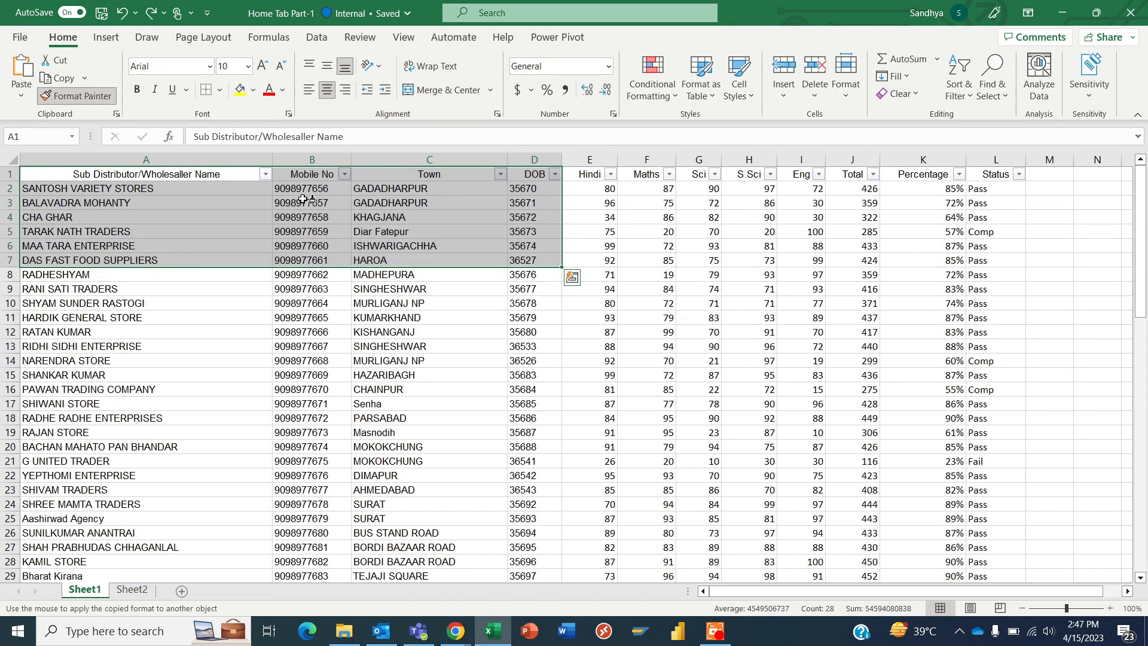
{"action": "left_click", "coordinate": [303, 199]}
{"action": "key", "text": "ctrl+Up"}
{"action": "key", "text": "ctrl+Left"}
{"action": "key", "text": "ctrl+z"}
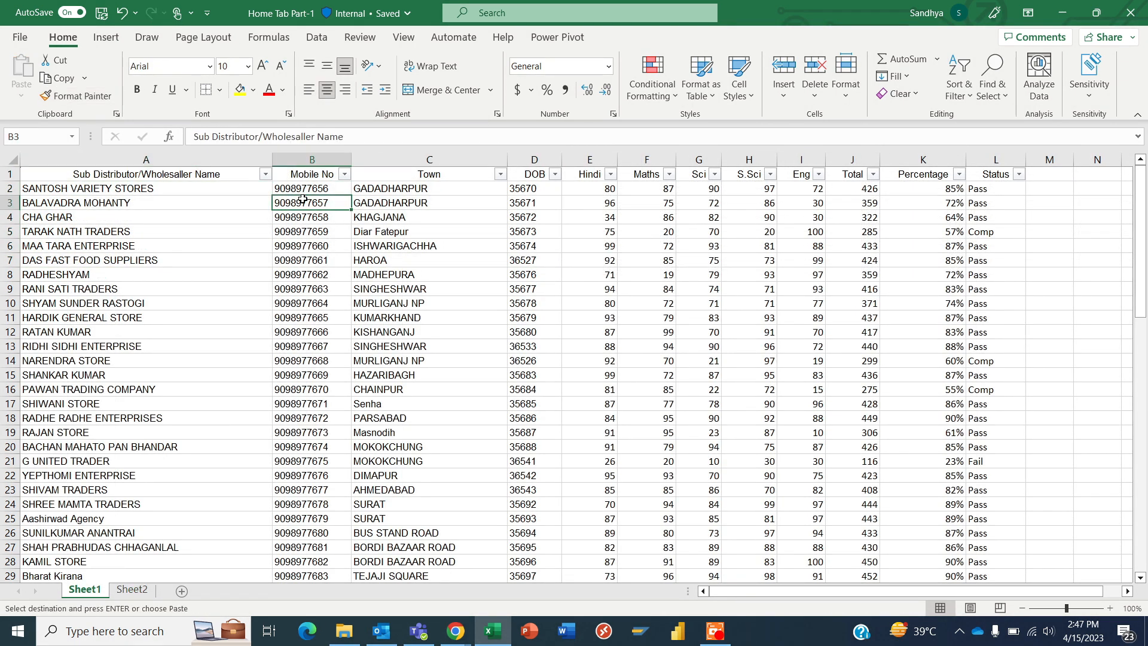
Select A1:A17 on Sheet1 and apply the Arial font from the available fonts
{"action": "key", "text": "Left"}
{"action": "key", "text": "Up"}
{"action": "key", "text": "shift+Down"}
{"action": "key", "text": "shift+Down"}
{"action": "key", "text": "shift+Down"}
{"action": "key", "text": "shift+Down"}
{"action": "key", "text": "shift+Down"}
{"action": "key", "text": "shift+Down"}
{"action": "key", "text": "shift+Down"}
{"action": "key", "text": "shift+Down"}
{"action": "key", "text": "shift+Down"}
{"action": "key", "text": "shift+Down"}
{"action": "key", "text": "shift+Down"}
{"action": "key", "text": "shift+Down"}
{"action": "key", "text": "shift+Down"}
{"action": "key", "text": "shift+Down"}
{"action": "key", "text": "shift+Down"}
{"action": "key", "text": "shift+Down"}
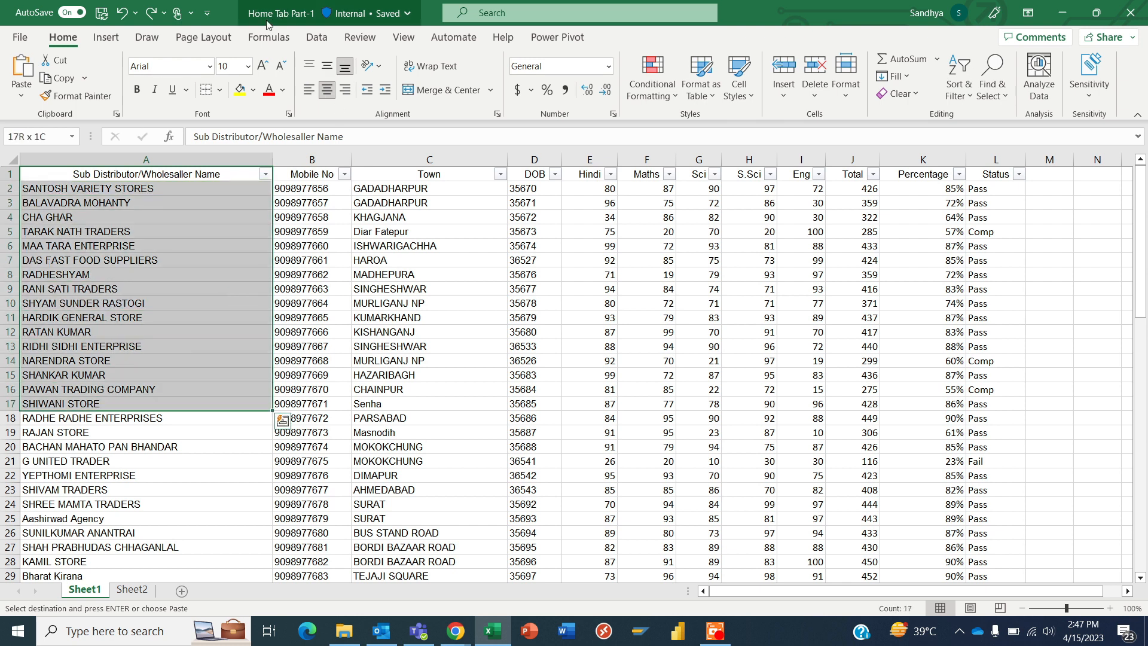
{"action": "left_click", "coordinate": [210, 67]}
{"action": "left_click", "coordinate": [211, 67]}
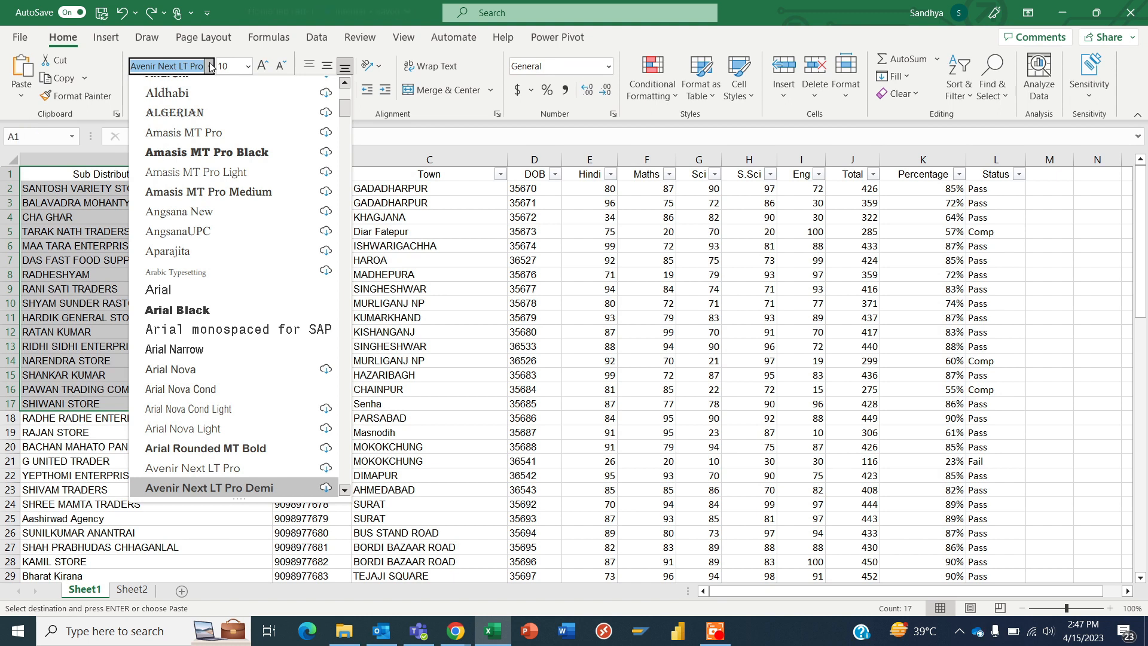
{"action": "left_click", "coordinate": [200, 289]}
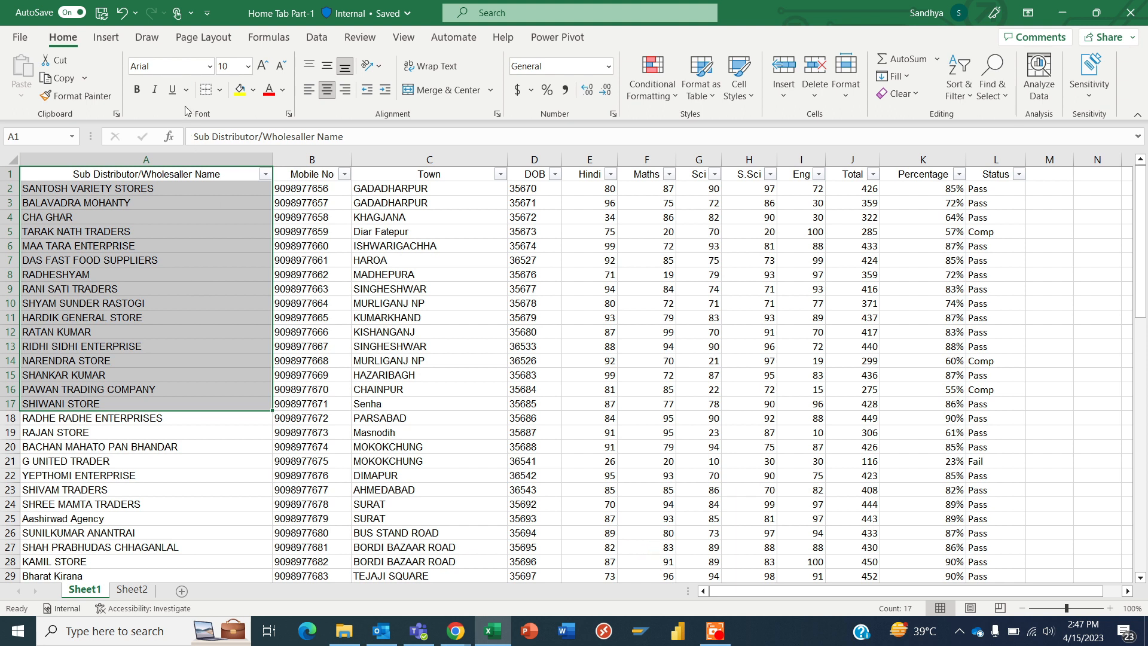
Change the font of the selected cells A1:A17 to Aldhabi
{"action": "left_click", "coordinate": [189, 67]}
{"action": "type", "text": "Aldhabi"}
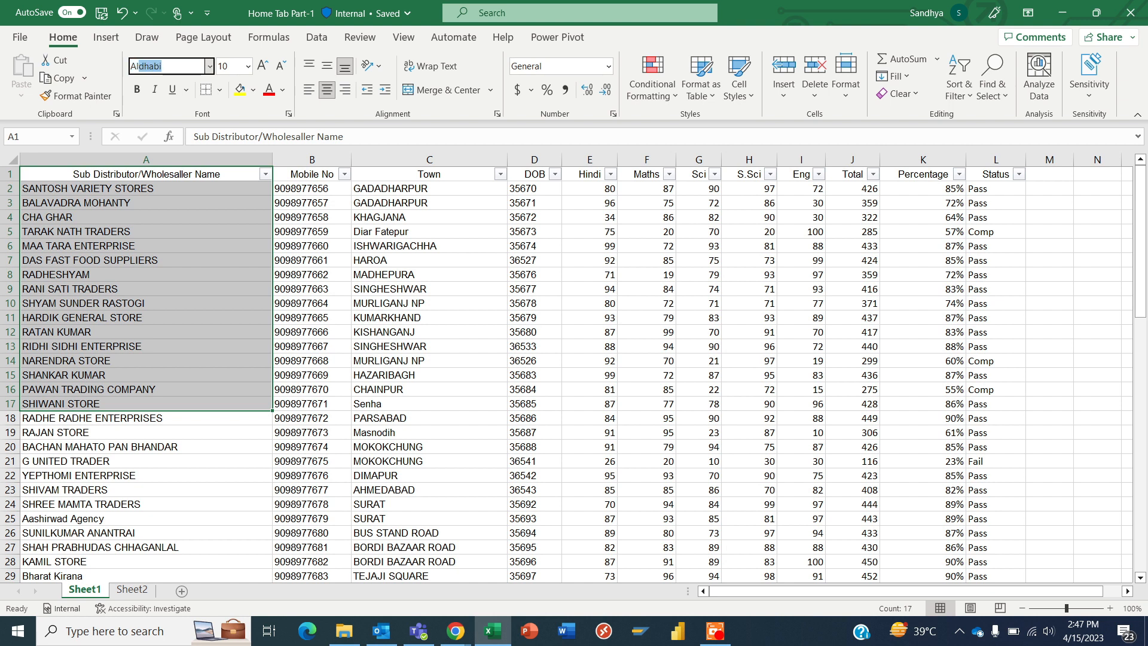
{"action": "key", "text": "Return"}
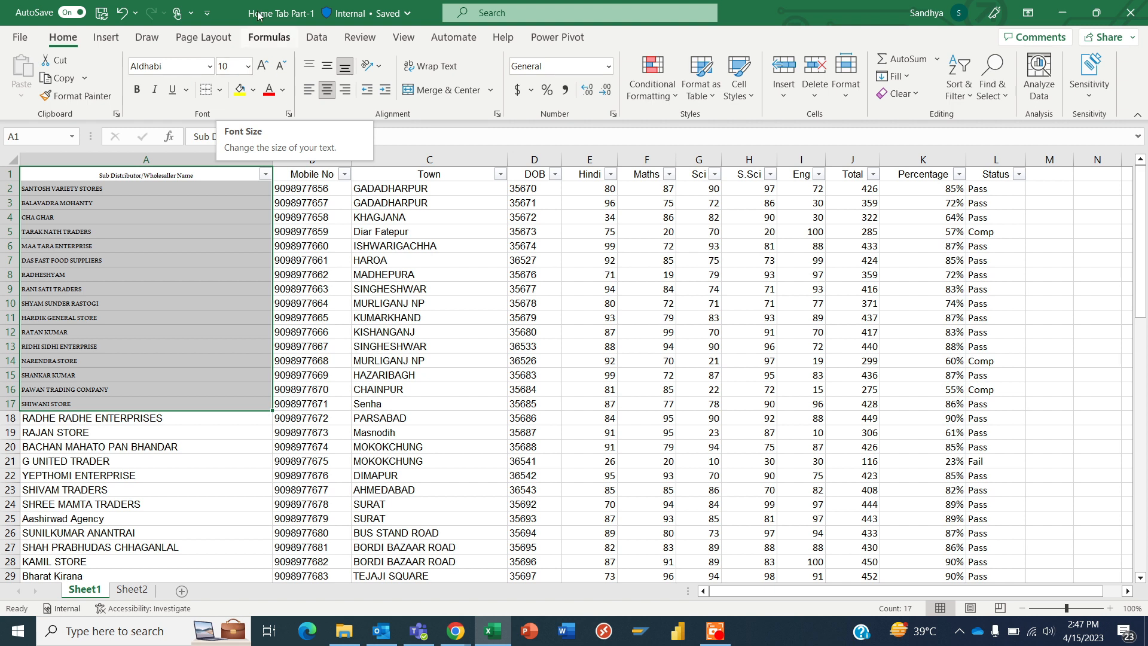
Set the font size of the selected cells A1:A17 to 1.5
{"action": "left_click", "coordinate": [248, 70]}
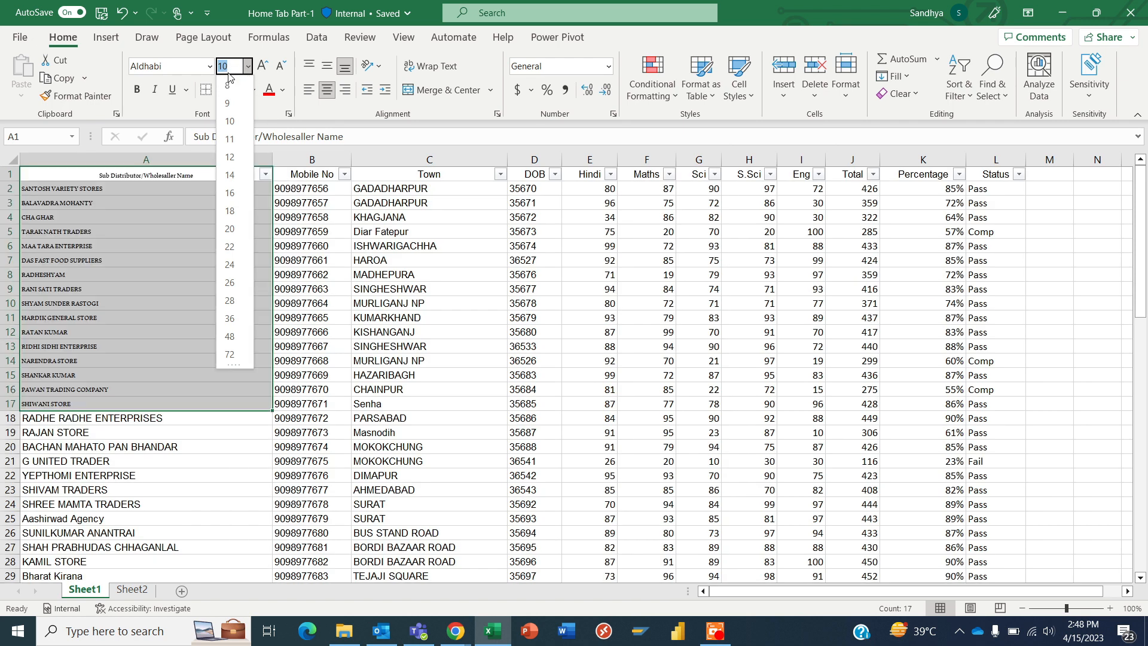
{"action": "type", "text": "1.5"}
{"action": "key", "text": "Return"}
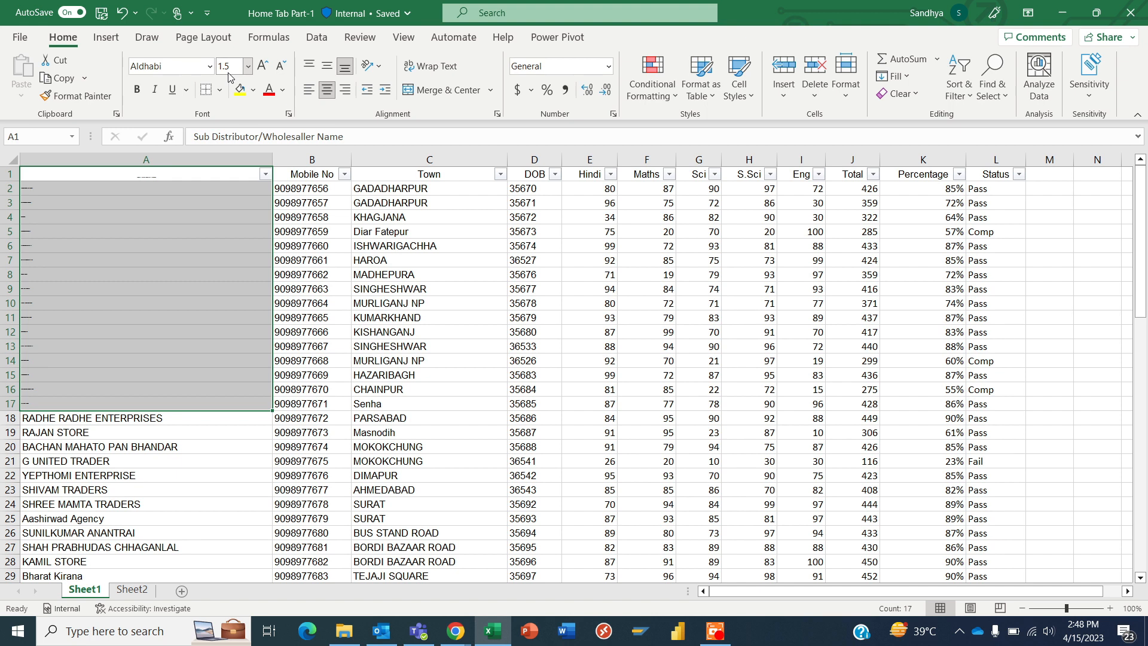
Increase the font size of A1:A17 increment by increment to beyond 14
{"action": "left_click", "coordinate": [263, 64]}
{"action": "left_click", "coordinate": [263, 64]}
{"action": "left_click", "coordinate": [263, 70]}
{"action": "left_click", "coordinate": [263, 70]}
{"action": "left_click", "coordinate": [264, 70]}
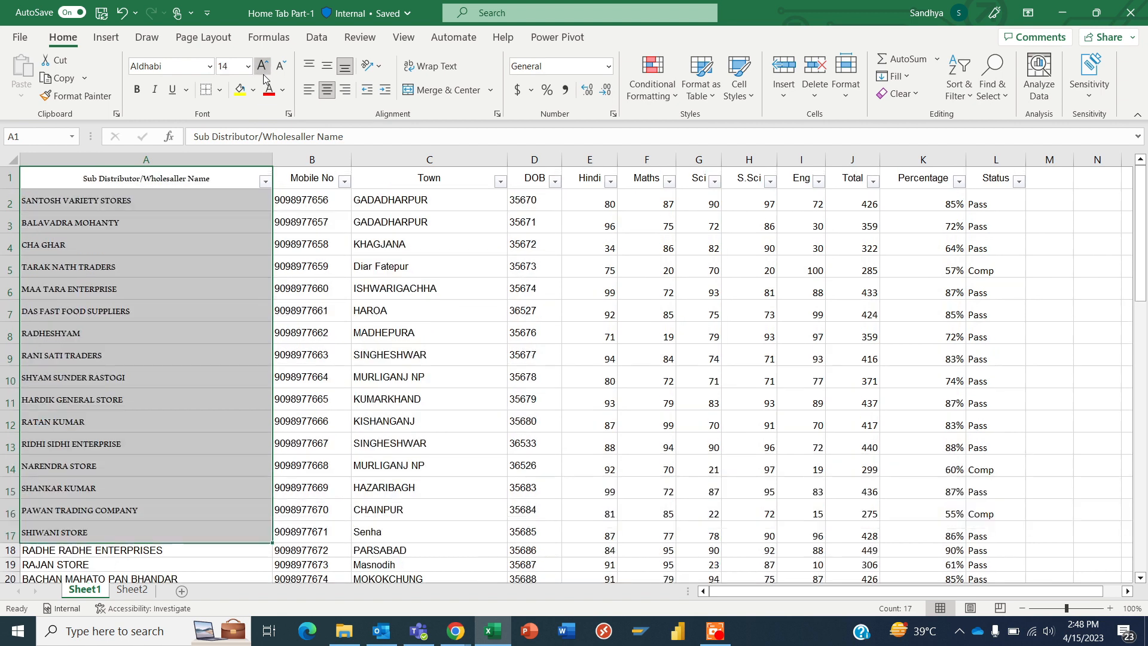
{"action": "left_click", "coordinate": [264, 70]}
{"action": "left_click", "coordinate": [263, 70]}
Decrease the font size of A1:A17 incrementally to 10 and make the text bold
{"action": "left_click", "coordinate": [279, 67]}
{"action": "left_click", "coordinate": [279, 67]}
{"action": "left_click", "coordinate": [279, 67]}
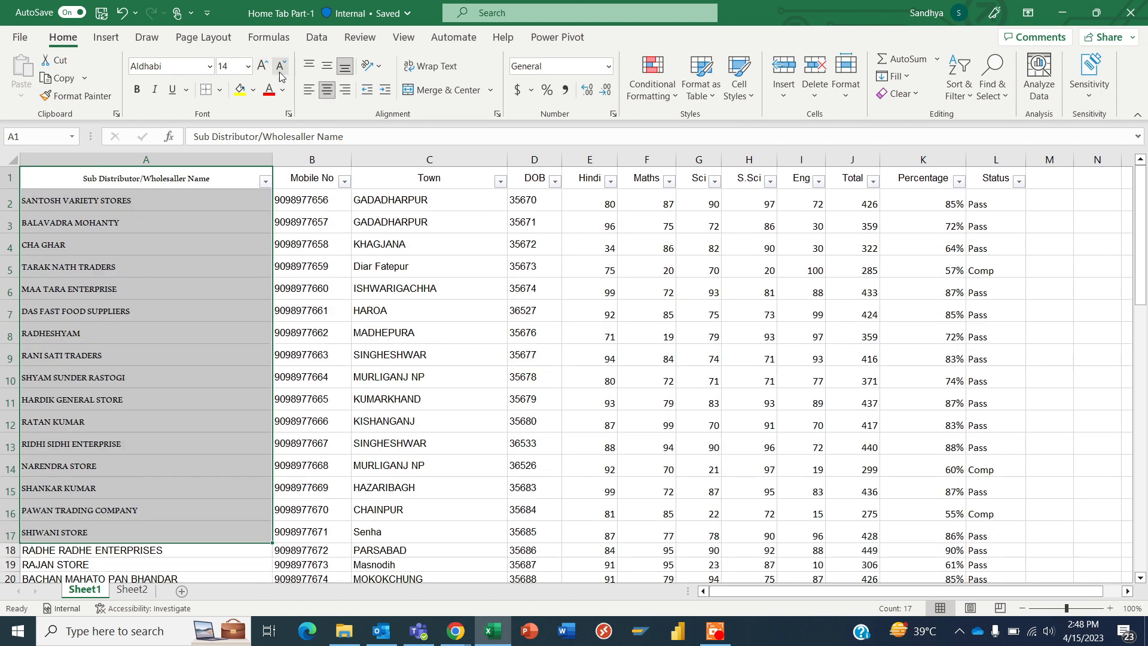
{"action": "left_click", "coordinate": [279, 67]}
{"action": "left_click", "coordinate": [279, 67]}
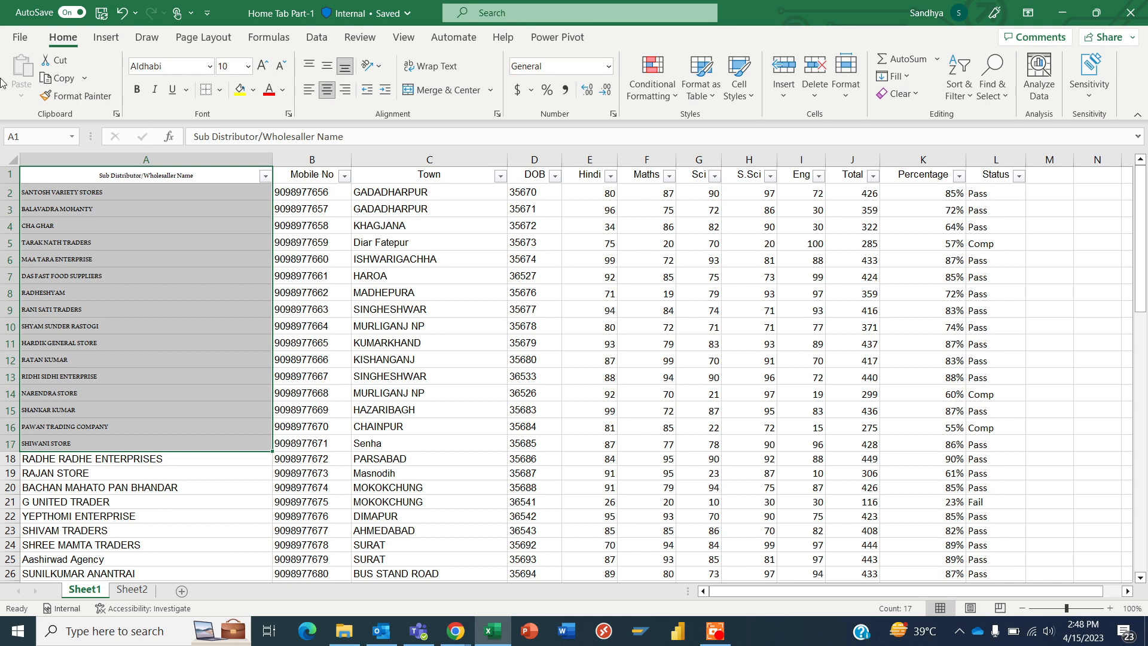
{"action": "left_click", "coordinate": [137, 90]}
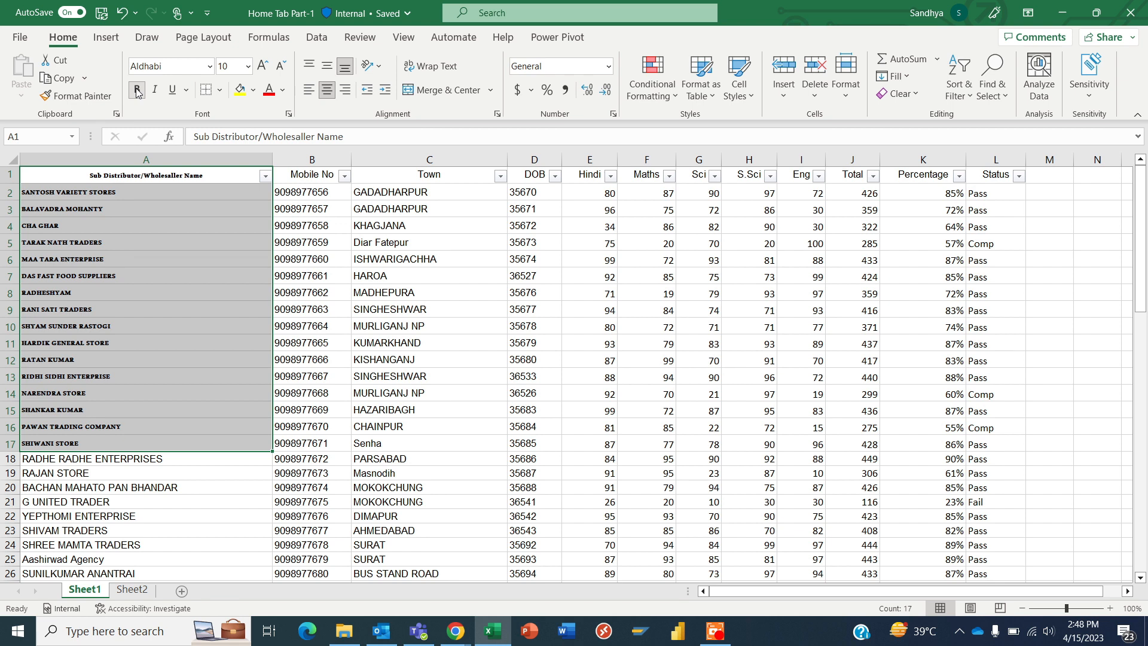
Make the mobile numbers in cells B2:B12 italic
{"action": "left_click", "coordinate": [324, 195]}
{"action": "key", "text": "shift+Down"}
{"action": "key", "text": "shift+Down"}
{"action": "key", "text": "shift+Down"}
{"action": "key", "text": "shift+Down"}
{"action": "key", "text": "shift+Down"}
{"action": "key", "text": "shift+Down"}
{"action": "key", "text": "shift+Down"}
{"action": "key", "text": "shift+Down"}
{"action": "key", "text": "shift+Down"}
{"action": "key", "text": "shift+Down"}
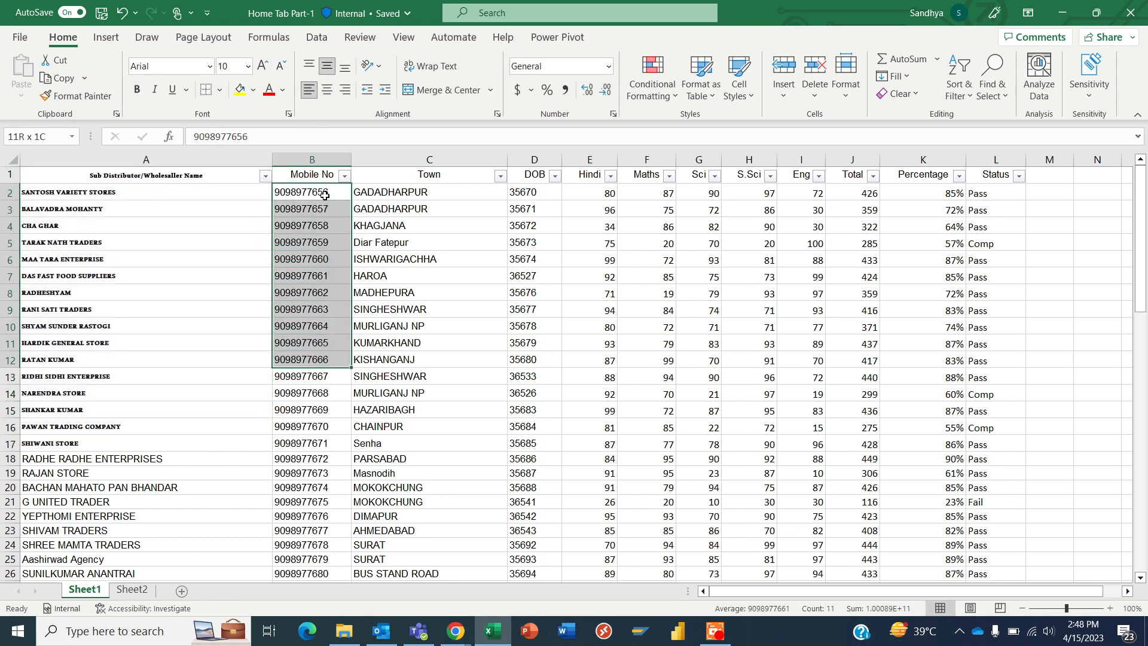
{"action": "left_click", "coordinate": [155, 90]}
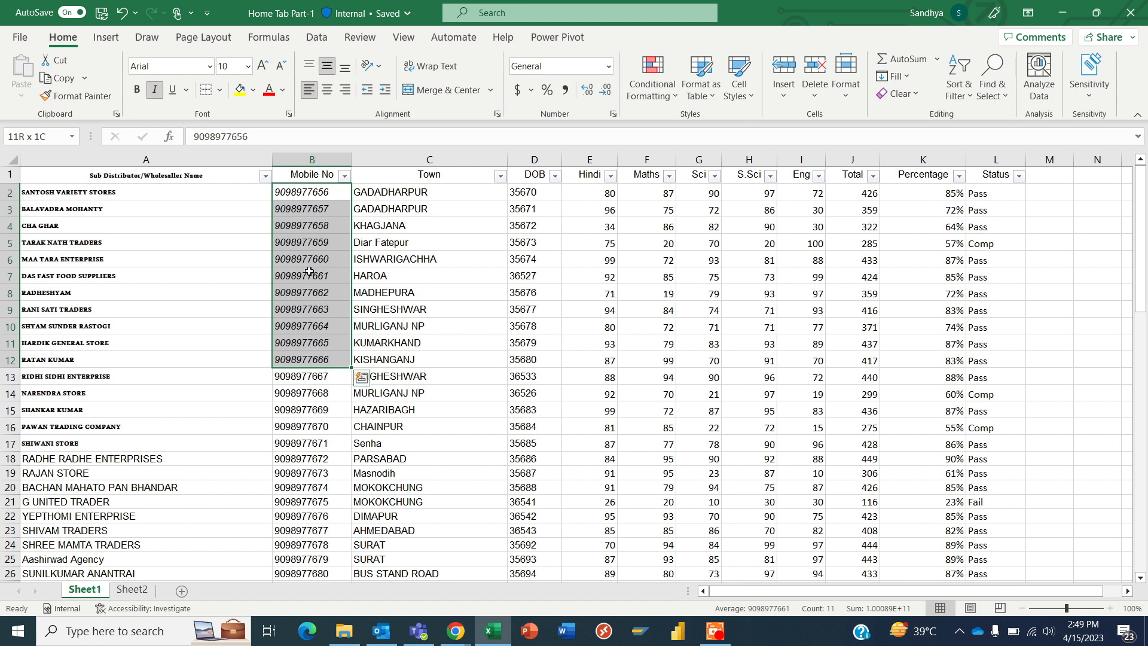
Apply a double underline to B2:B12 and replace it with a single underline
{"action": "left_click", "coordinate": [186, 91]}
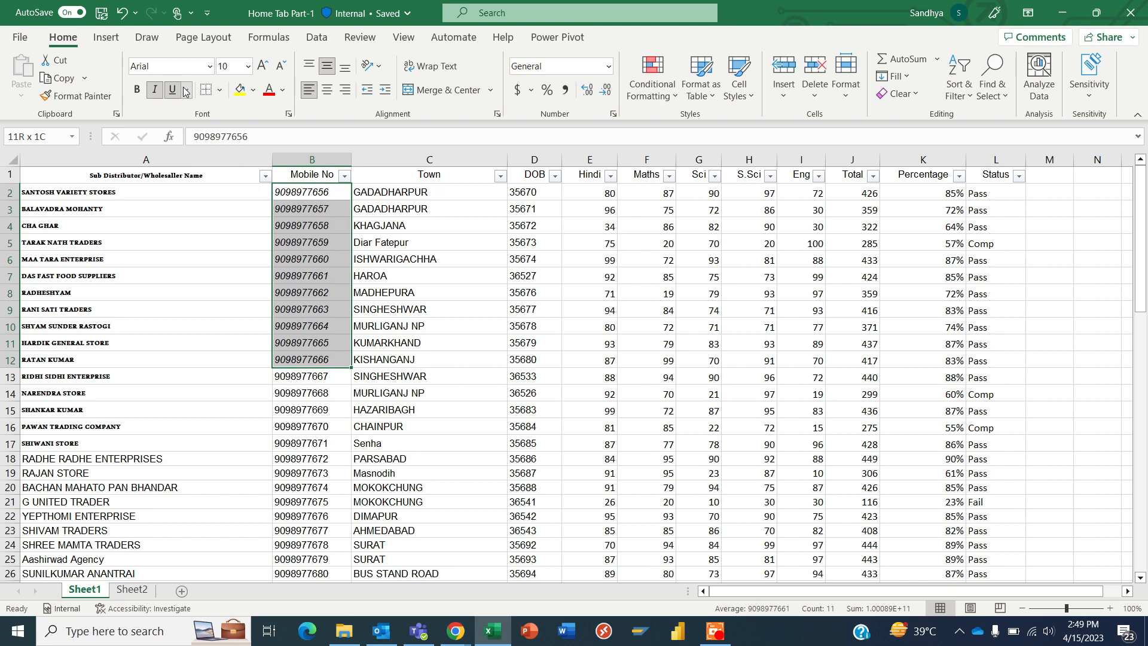
{"action": "left_click", "coordinate": [203, 138]}
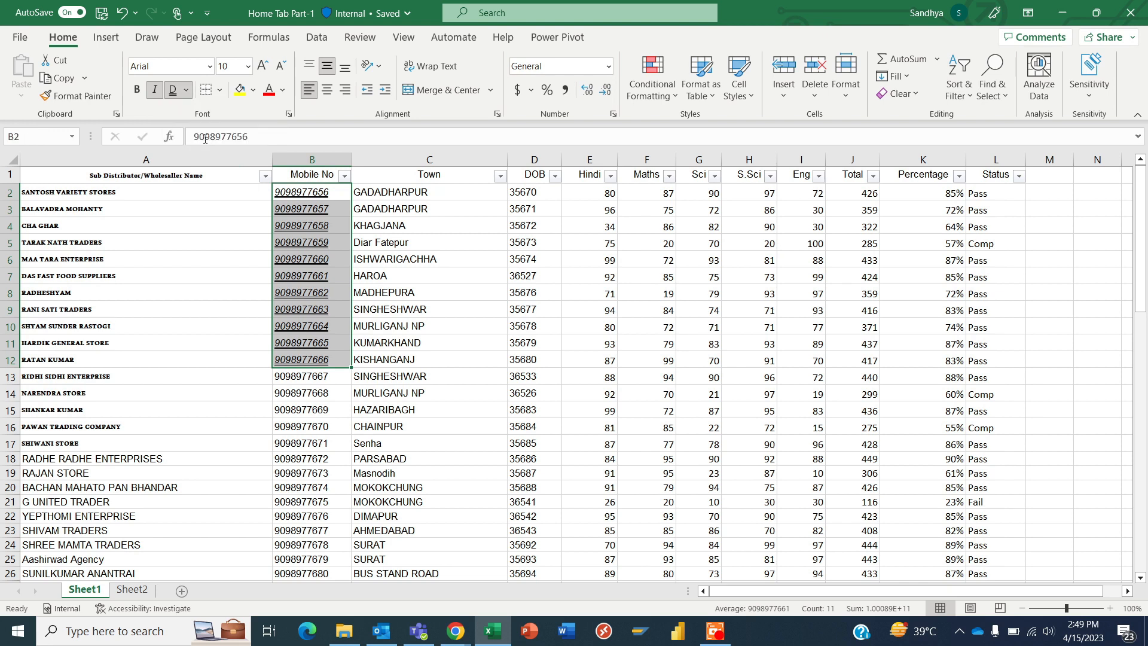
{"action": "left_click", "coordinate": [186, 91]}
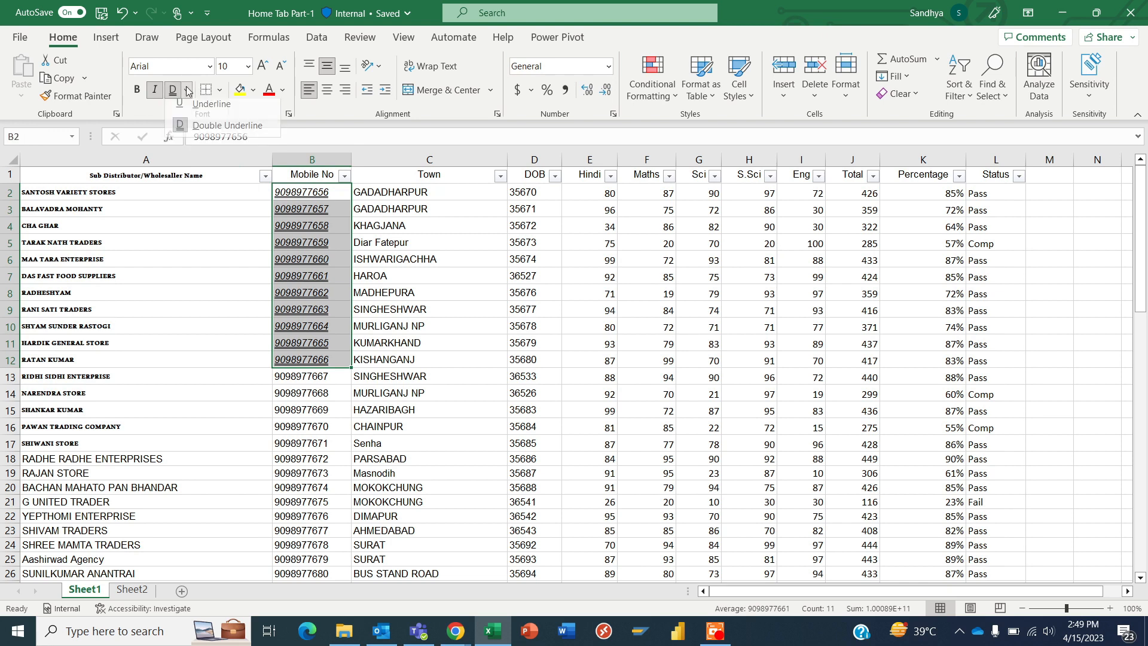
{"action": "left_click", "coordinate": [216, 119]}
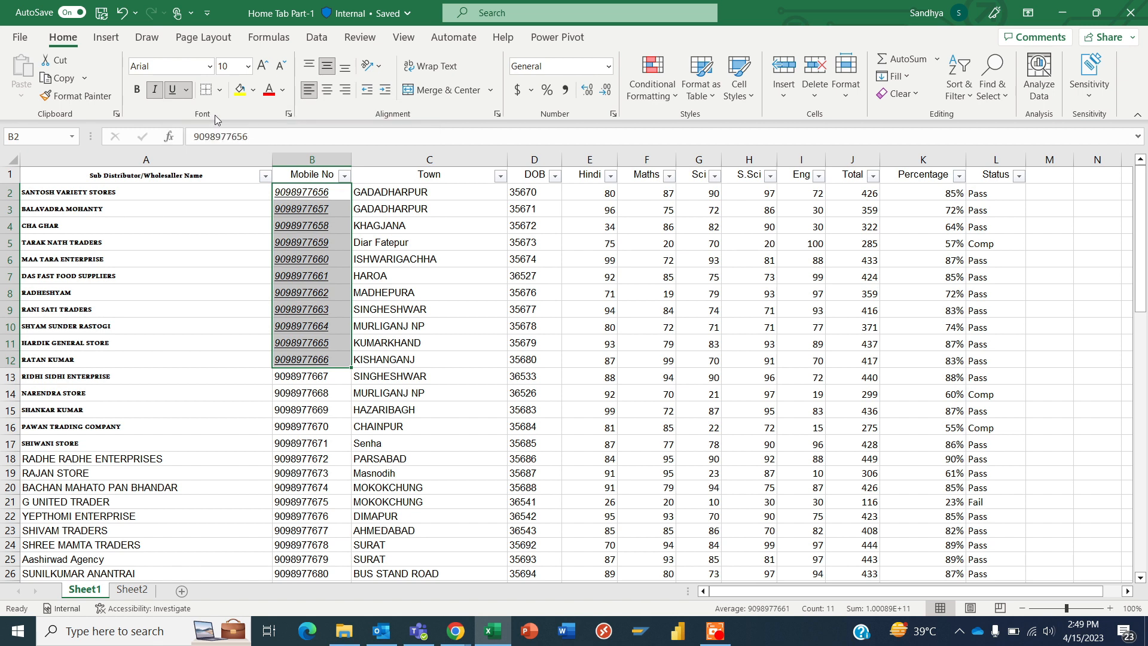
Select A1:L17 and apply a bottom border to the range
{"action": "left_click", "coordinate": [68, 174]}
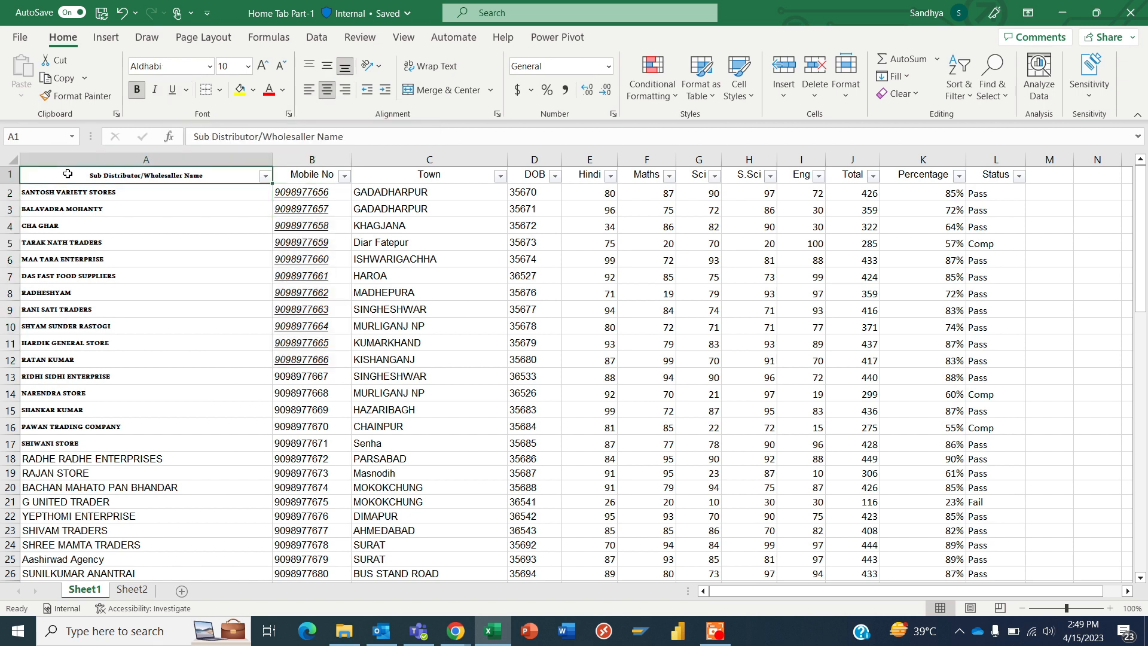
{"action": "key", "text": "shift+Right"}
{"action": "key", "text": "shift+Right"}
{"action": "key", "text": "shift+Right"}
{"action": "key", "text": "shift+Right"}
{"action": "key", "text": "shift+Right"}
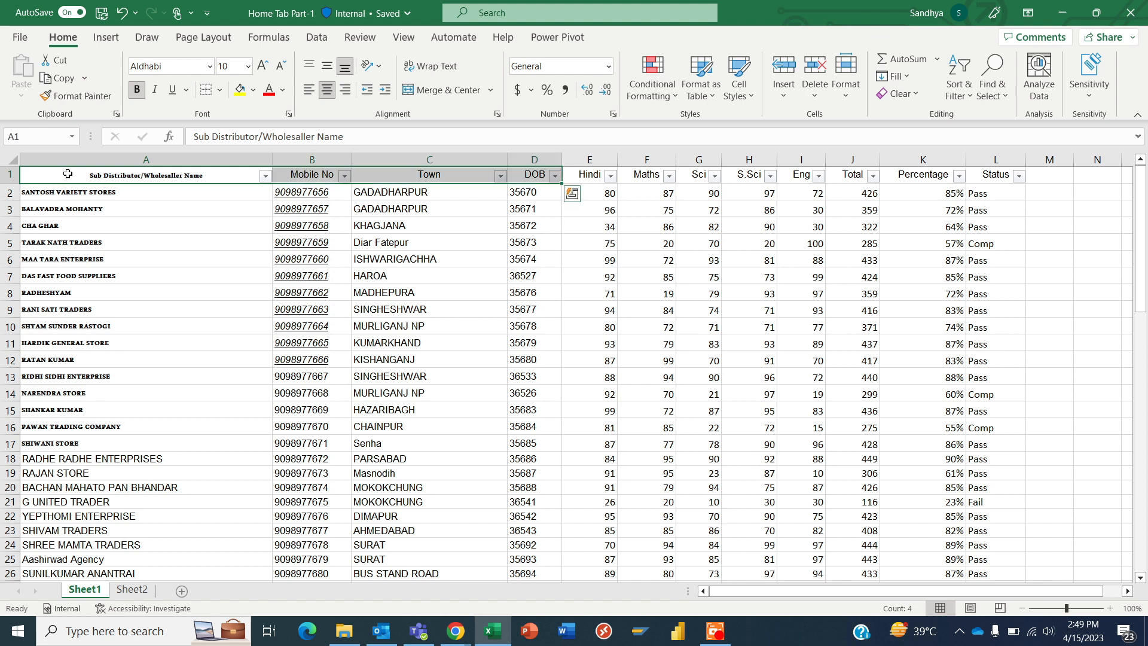
{"action": "key", "text": "shift+Right"}
{"action": "key", "text": "shift+Right"}
{"action": "key", "text": "shift+Right"}
{"action": "key", "text": "shift+Right"}
{"action": "key", "text": "shift+Right"}
{"action": "key", "text": "shift+Right"}
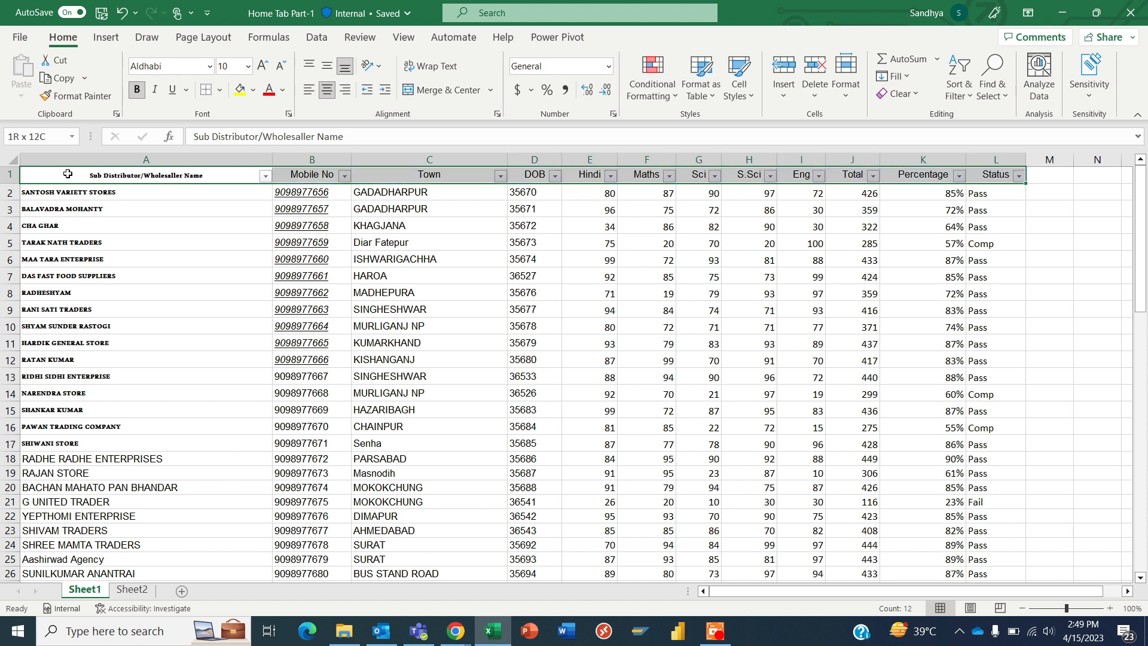
{"action": "key", "text": "shift+Down"}
{"action": "key", "text": "shift+Down"}
{"action": "key", "text": "shift+Down"}
{"action": "key", "text": "shift+Down"}
{"action": "key", "text": "shift+Down"}
{"action": "key", "text": "shift+Down"}
{"action": "key", "text": "shift+Down"}
{"action": "key", "text": "shift+Down"}
{"action": "key", "text": "shift+Down"}
{"action": "key", "text": "shift+Down"}
{"action": "key", "text": "shift+Down"}
{"action": "key", "text": "shift+Down"}
{"action": "key", "text": "shift+Down"}
{"action": "key", "text": "shift+Down"}
{"action": "key", "text": "shift+Down"}
{"action": "key", "text": "shift+Down"}
{"action": "key", "text": "shift+Down"}
{"action": "key", "text": "shift+Down"}
{"action": "key", "text": "shift+Up"}
{"action": "key", "text": "shift+Up"}
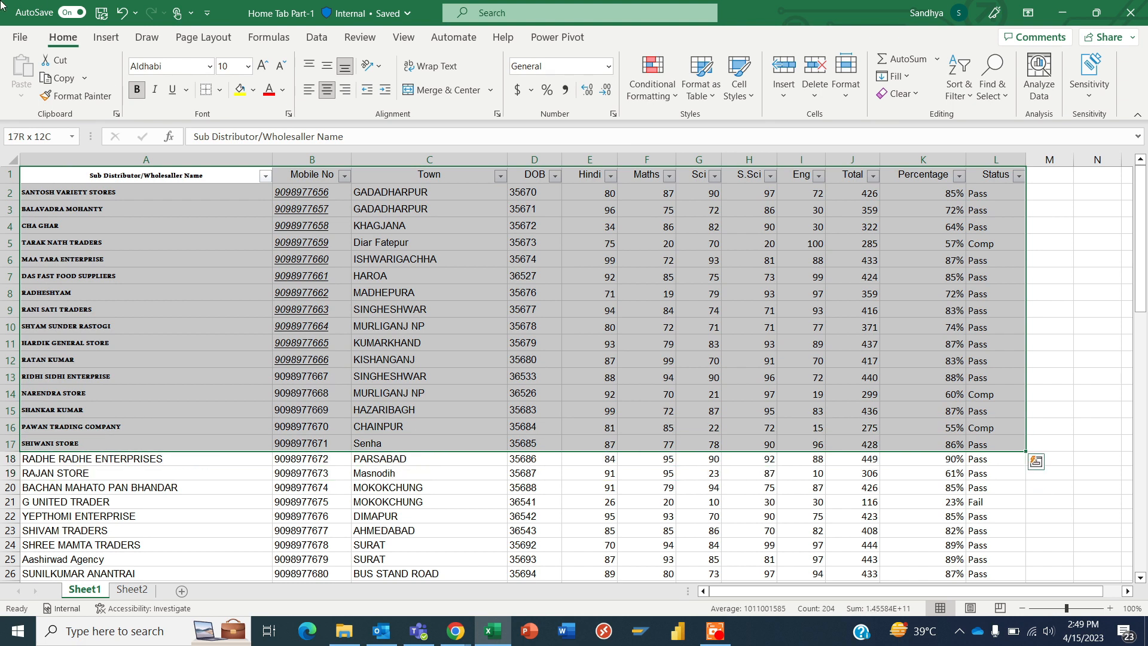
{"action": "left_click", "coordinate": [221, 91]}
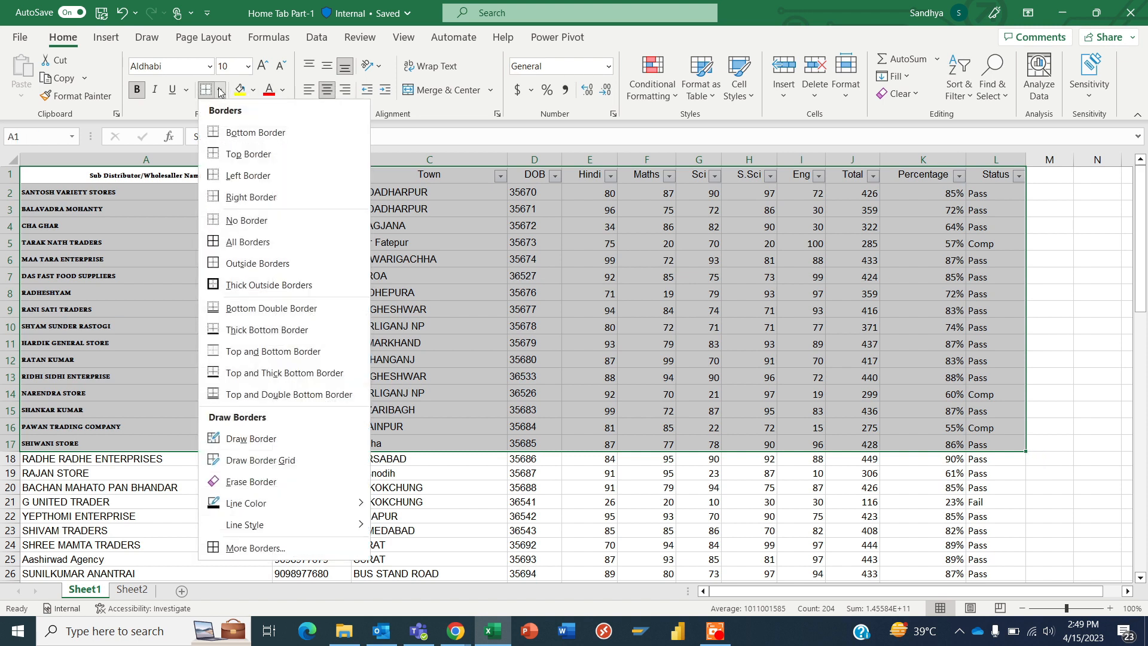
{"action": "left_click", "coordinate": [239, 133]}
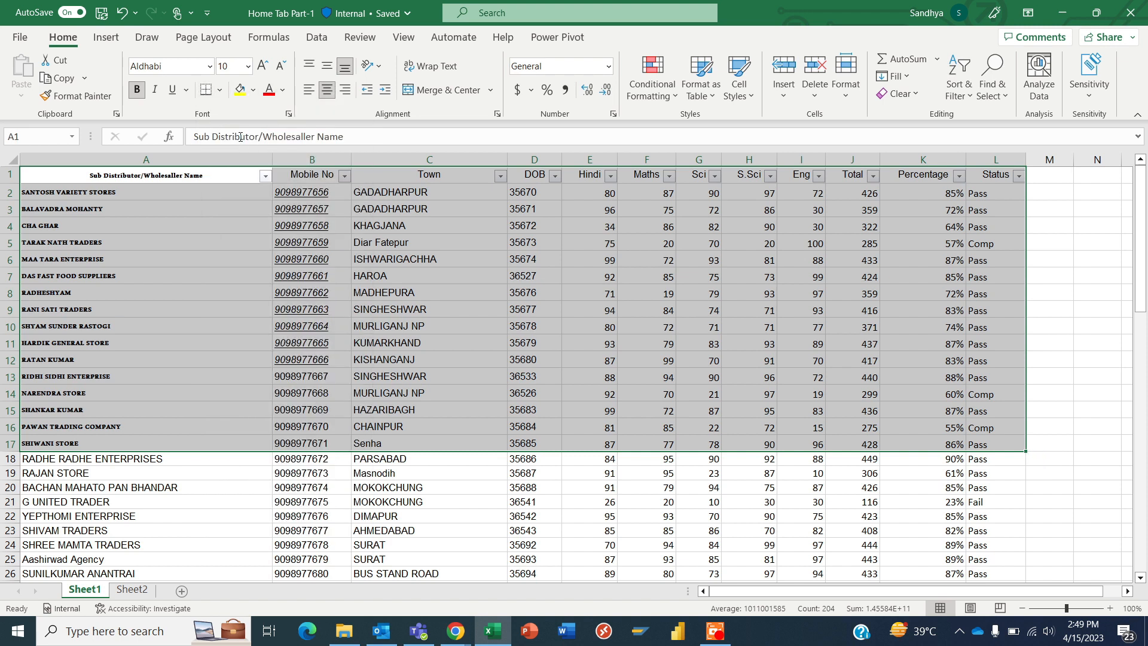
Select the whole data table on Sheet1 and apply all borders to it
{"action": "left_click", "coordinate": [433, 349]}
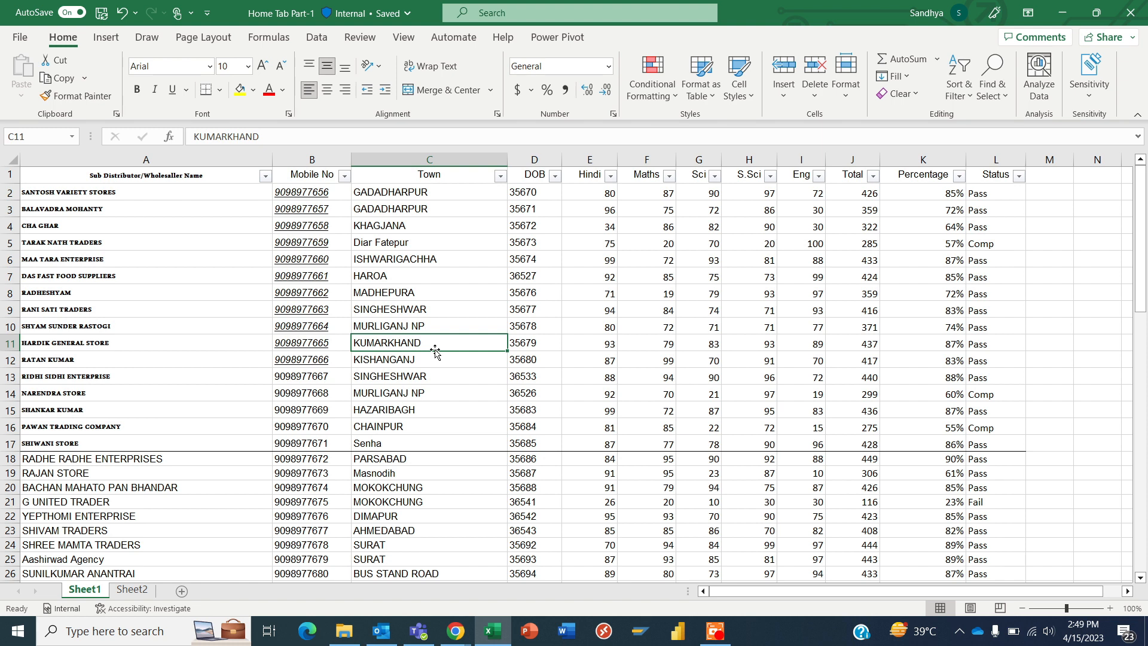
{"action": "key", "text": "ctrl+a"}
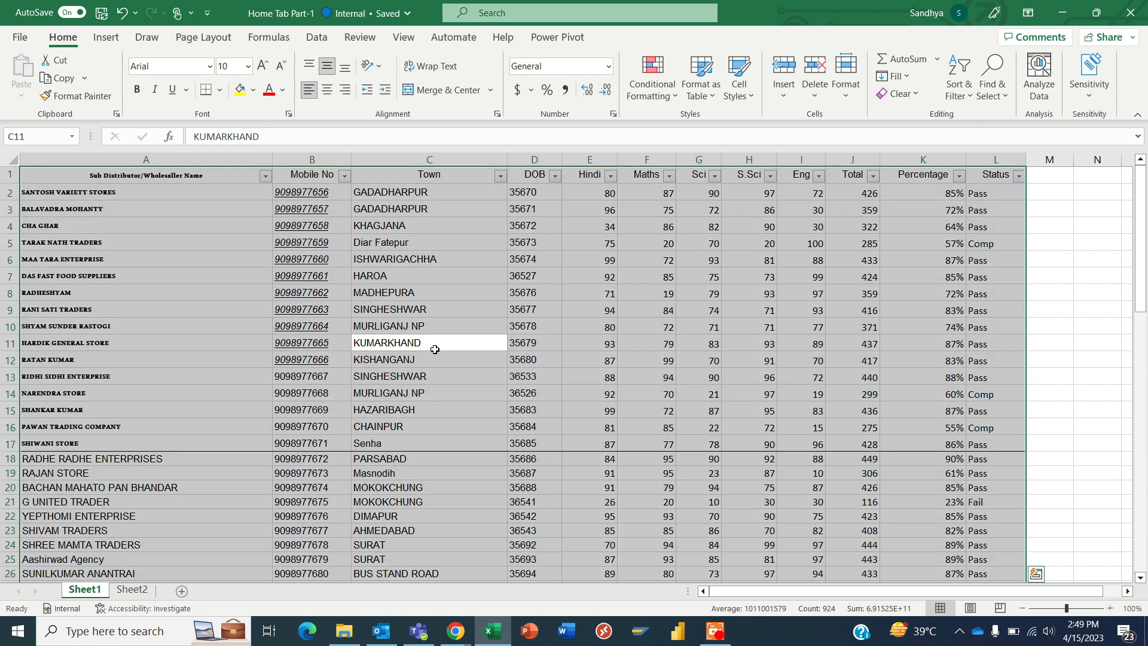
{"action": "left_click", "coordinate": [220, 90]}
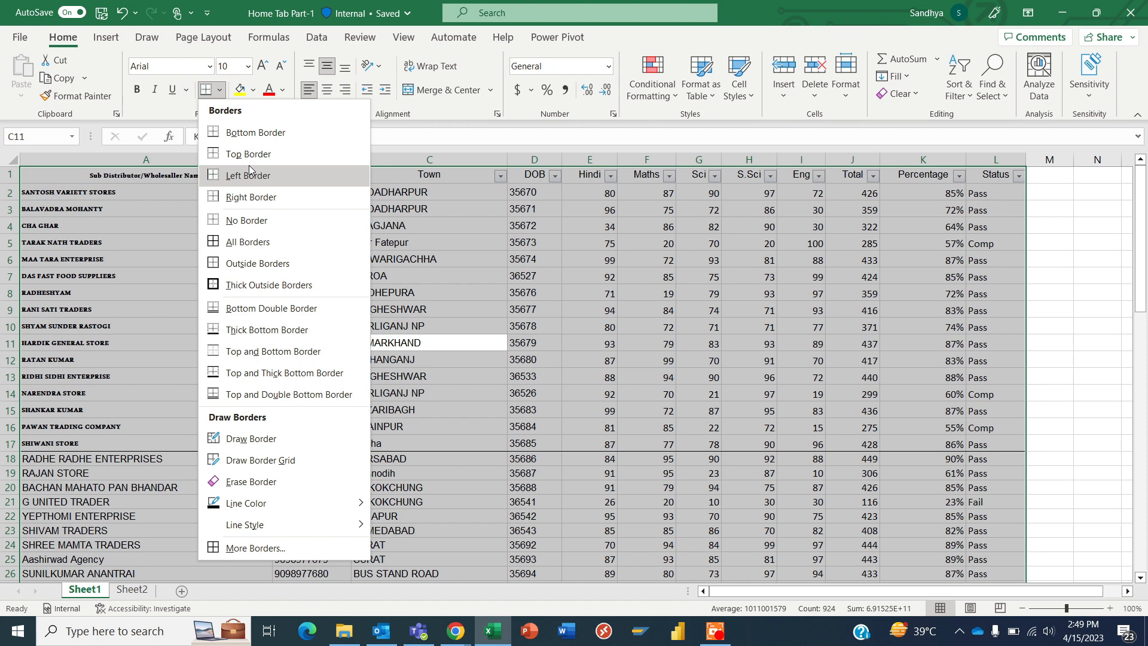
{"action": "left_click", "coordinate": [262, 241]}
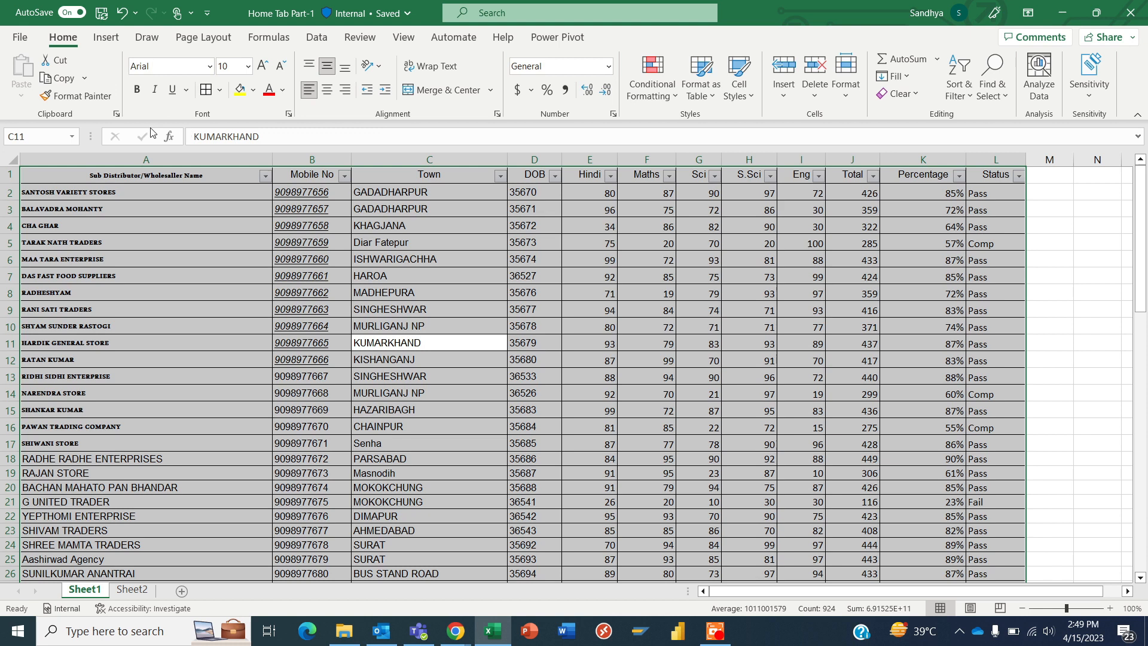
Fill the header row A1:L1 with the light gold theme color (#FFE699)
{"action": "left_click", "coordinate": [107, 175]}
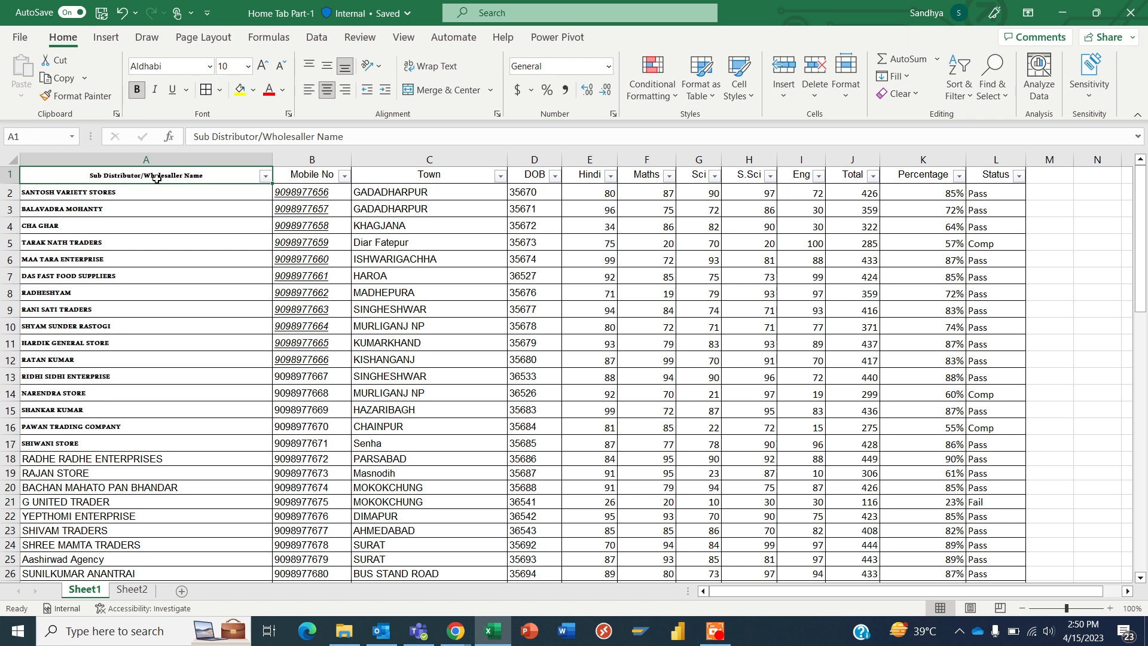
{"action": "key", "text": "shift+Right"}
{"action": "key", "text": "shift+Right"}
{"action": "key", "text": "shift+Right"}
{"action": "key", "text": "shift+Right"}
{"action": "key", "text": "shift+Right"}
{"action": "key", "text": "shift+Right"}
{"action": "key", "text": "shift+Right"}
{"action": "key", "text": "shift+Right"}
{"action": "key", "text": "shift+Right"}
{"action": "key", "text": "shift+Right"}
{"action": "key", "text": "shift+Right"}
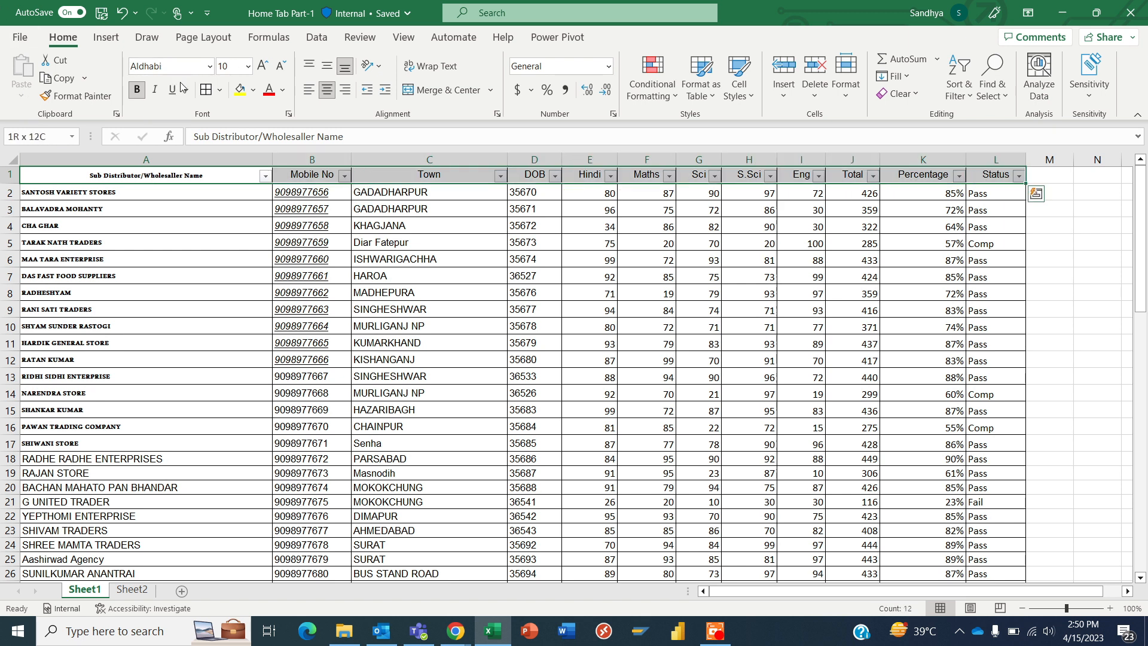
{"action": "left_click", "coordinate": [255, 91]}
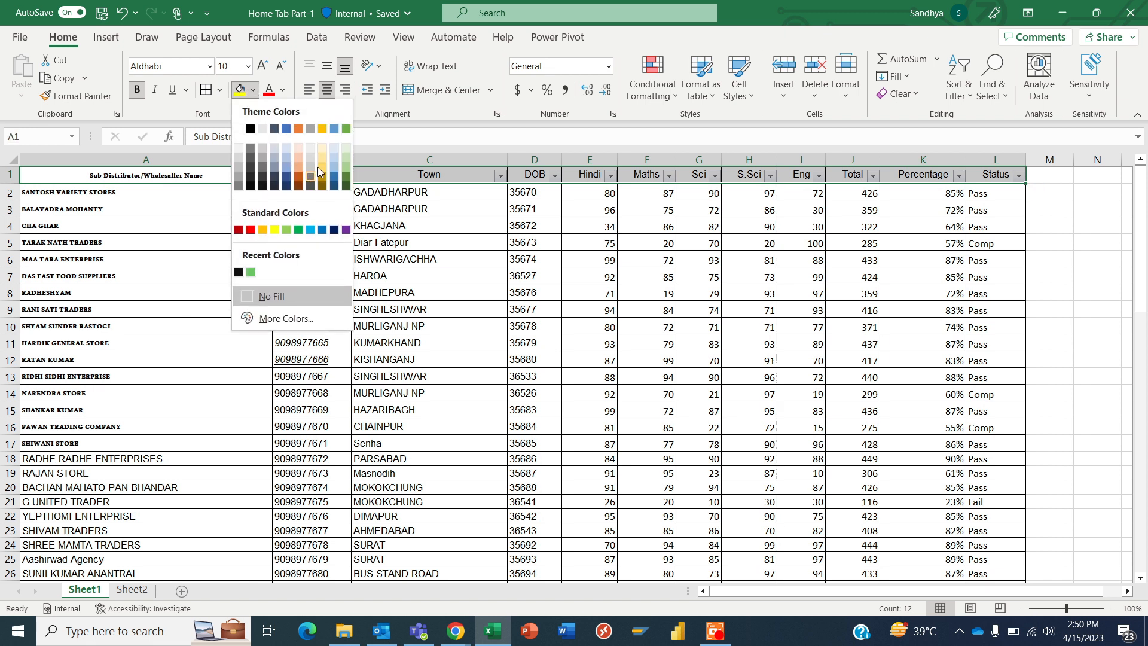
{"action": "left_click", "coordinate": [322, 162]}
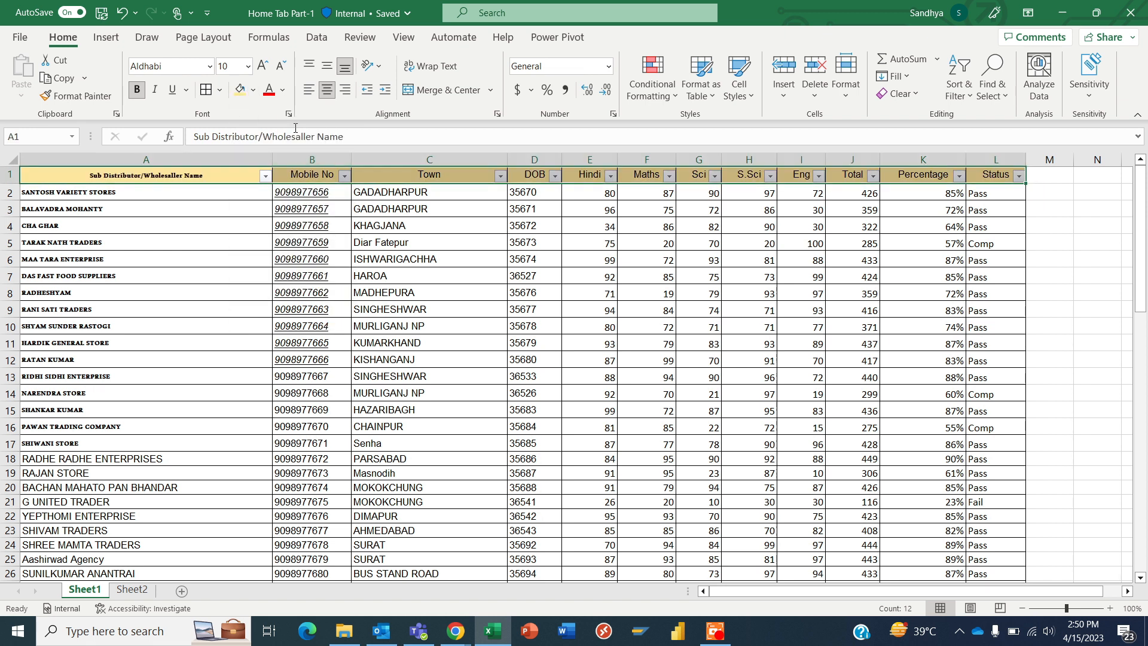
Preview the font colors for the header row and view the standard palette among the additional fill colors
{"action": "left_click", "coordinate": [285, 95]}
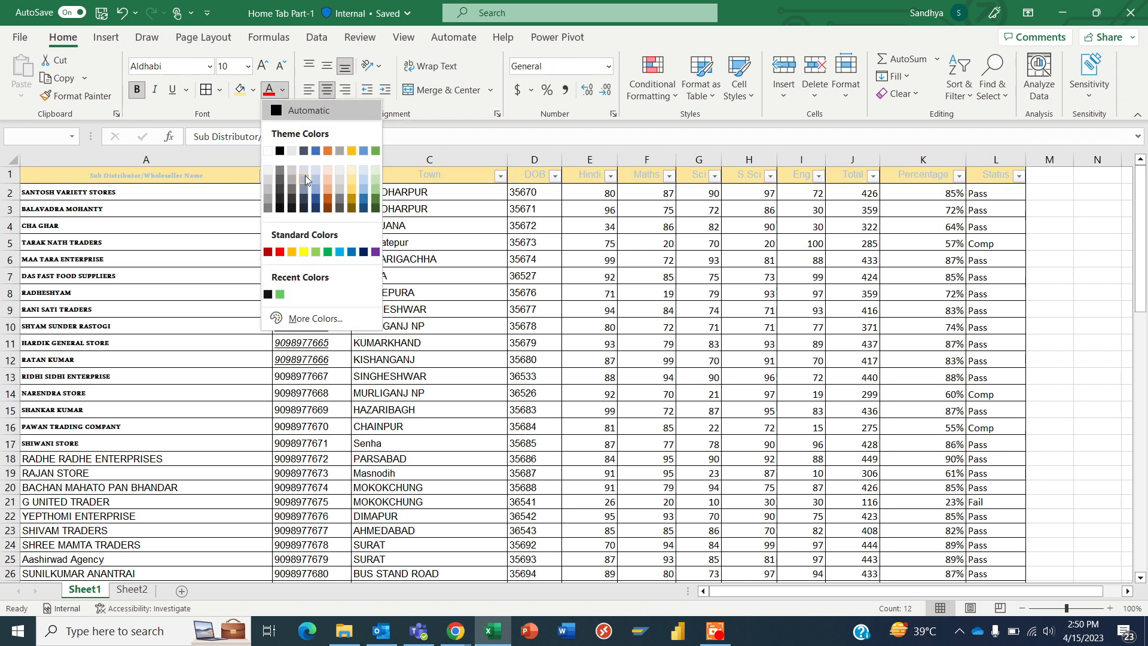
{"action": "left_click", "coordinate": [255, 93]}
{"action": "left_click", "coordinate": [256, 95]}
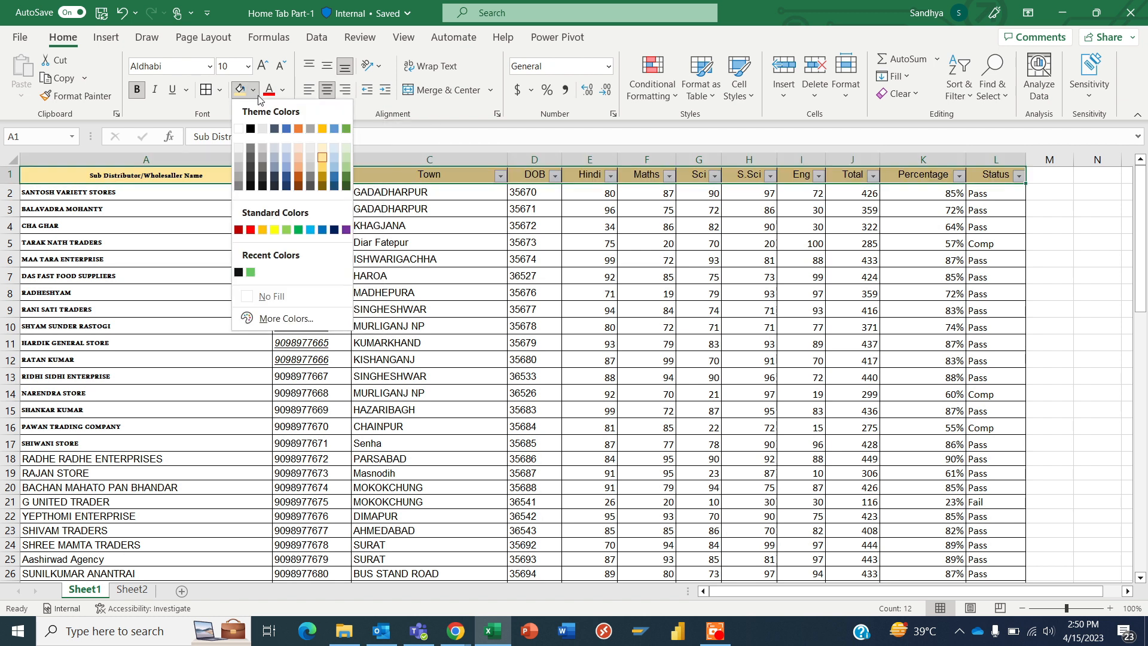
{"action": "left_click", "coordinate": [282, 321]}
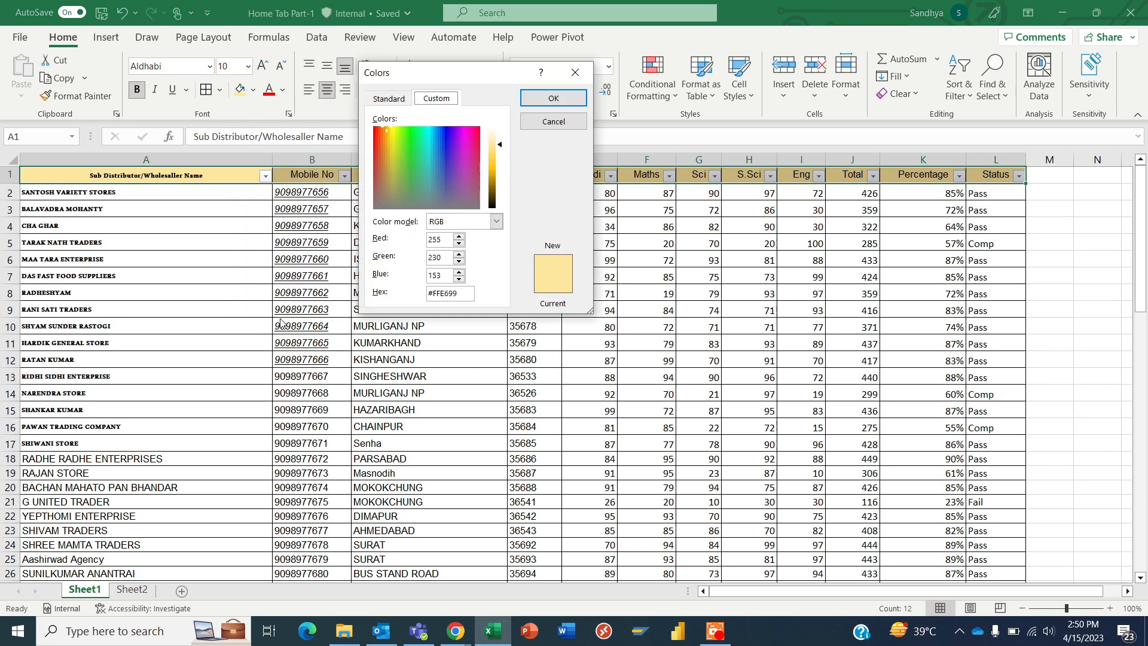
{"action": "left_click", "coordinate": [403, 98]}
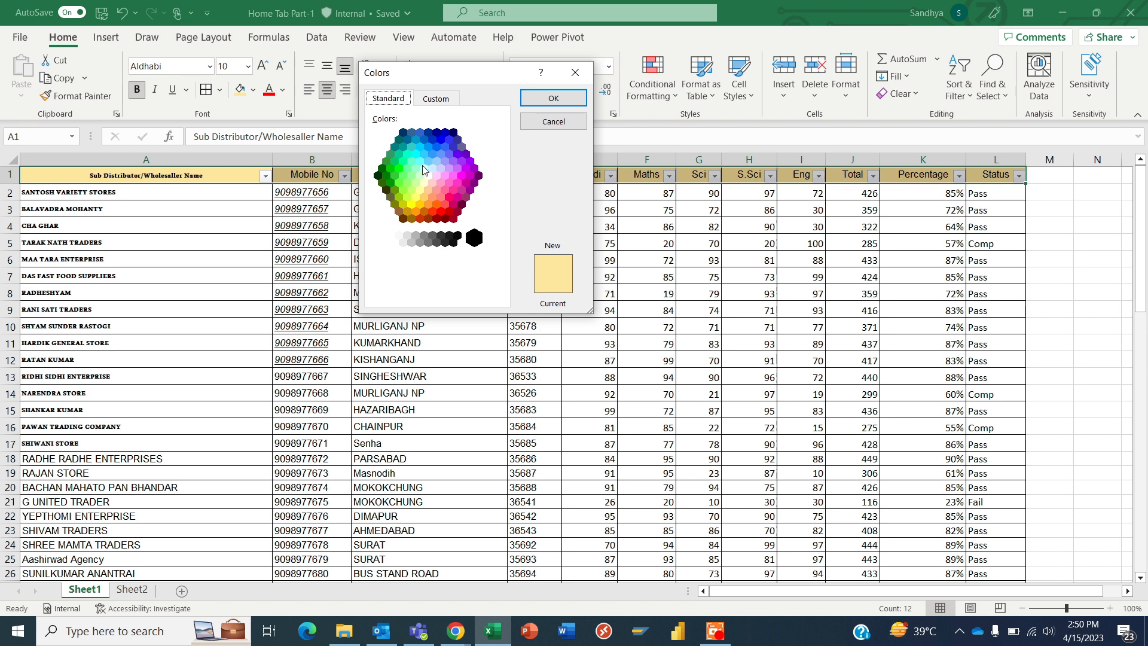
Fill the header row with a custom HSL color (hue 78, saturation 90, luminance 90) and set its font color to white
{"action": "left_click", "coordinate": [430, 100]}
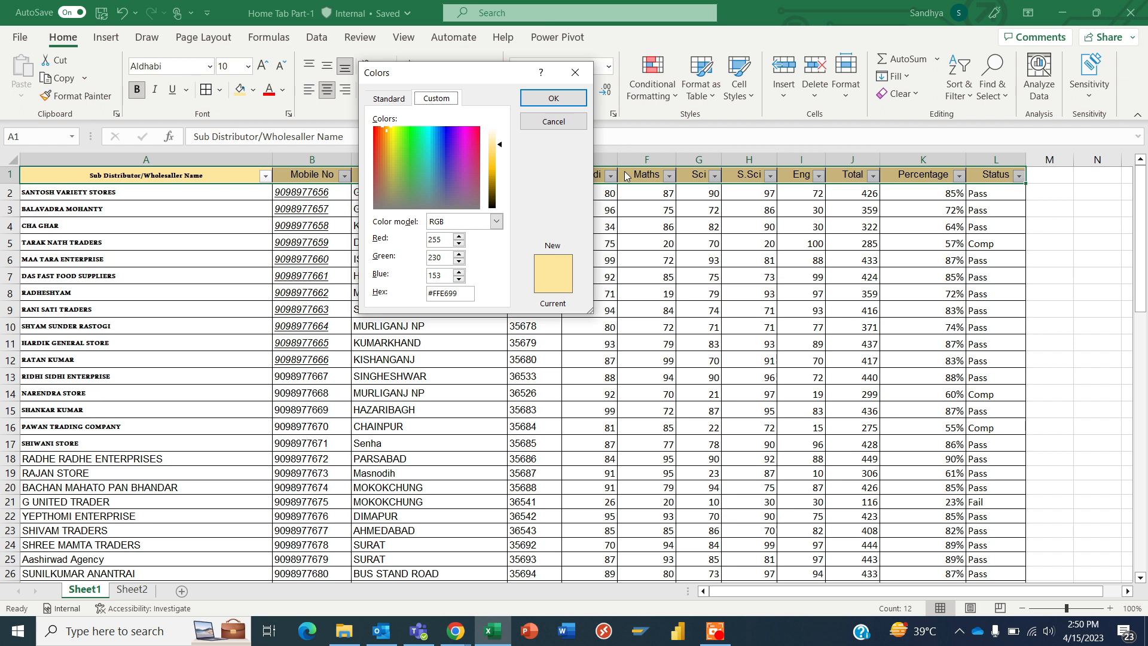
{"action": "left_click", "coordinate": [497, 222]}
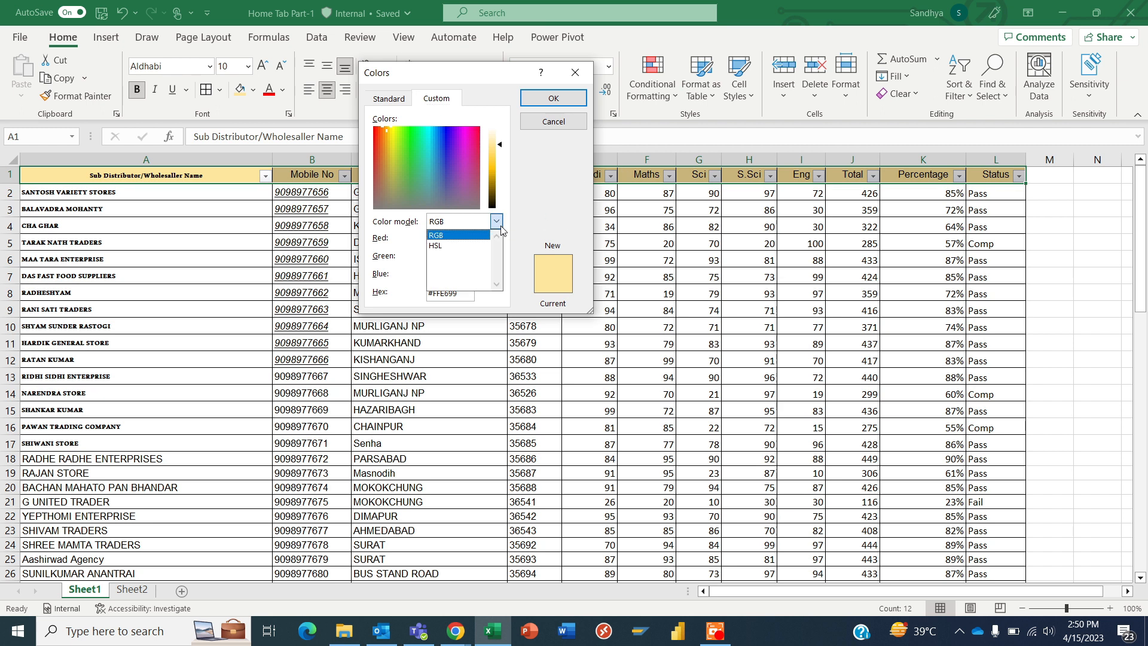
{"action": "left_click", "coordinate": [450, 246]}
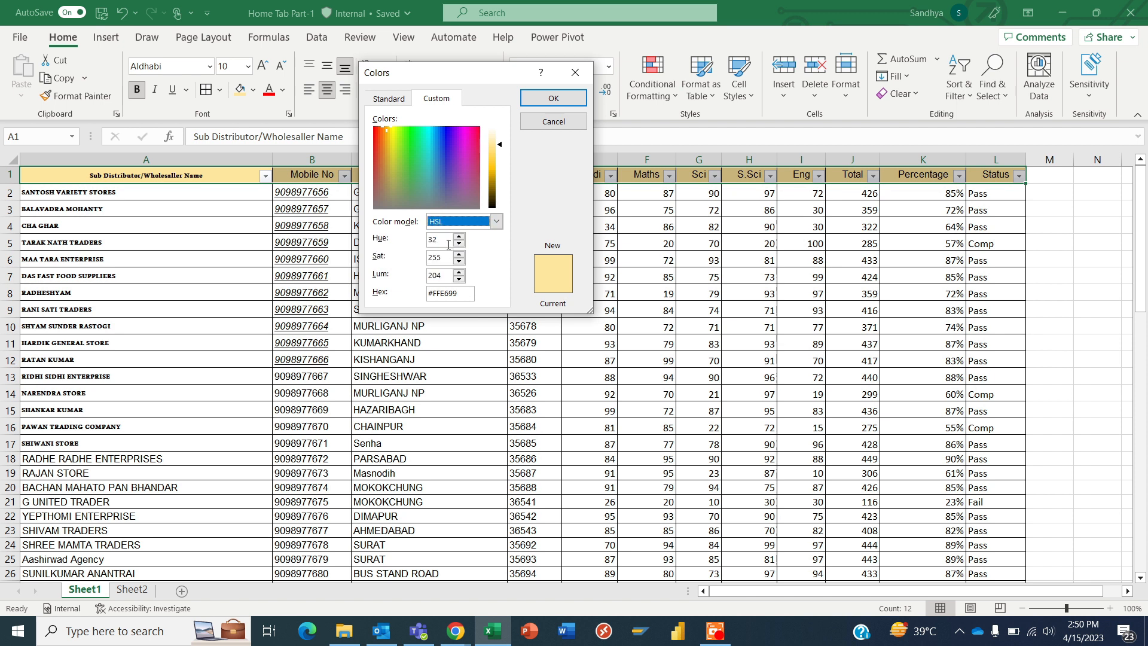
{"action": "left_click_drag", "start_coordinate": [445, 239], "coordinate": [422, 240]}
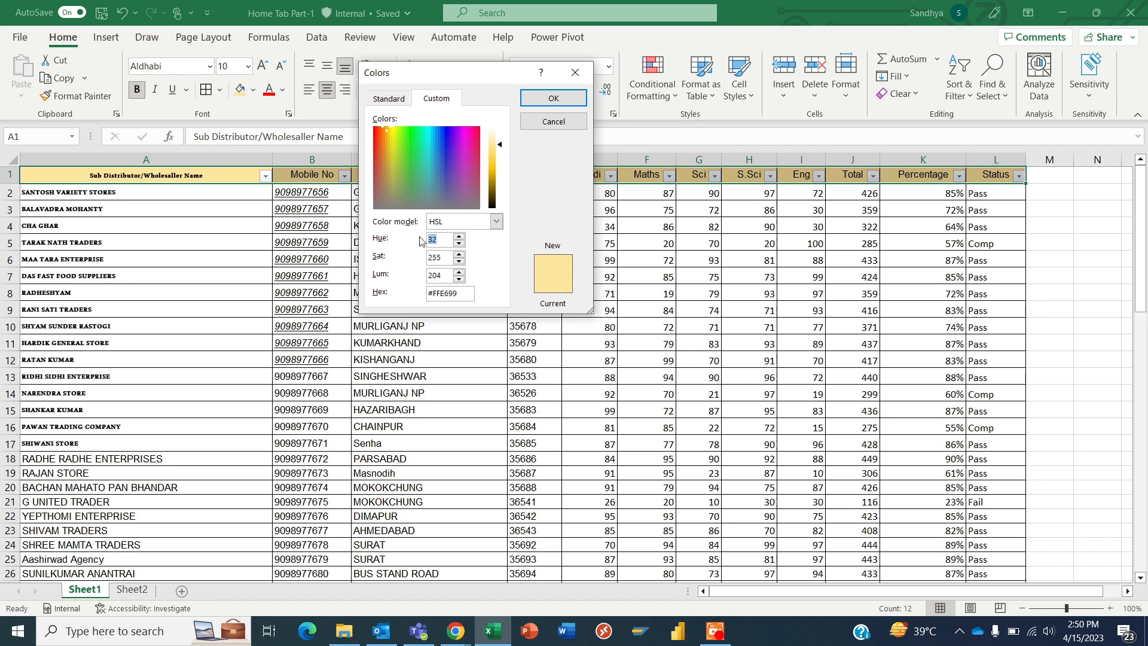
{"action": "type", "text": "78"}
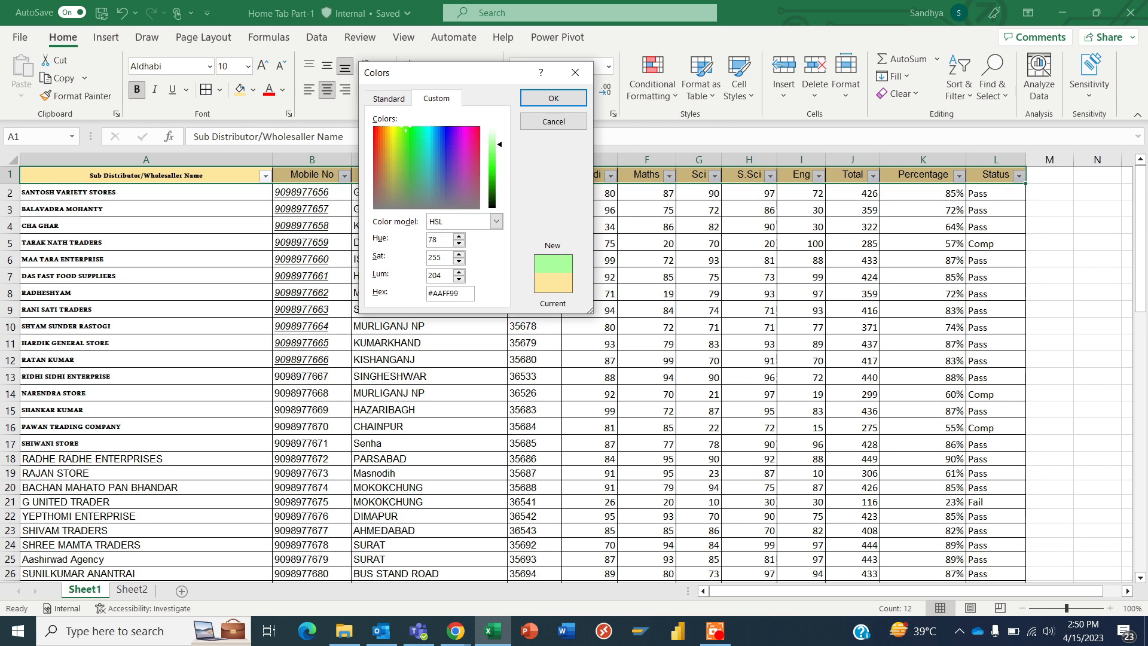
{"action": "left_click_drag", "start_coordinate": [445, 258], "coordinate": [411, 265]}
{"action": "type", "text": "90"}
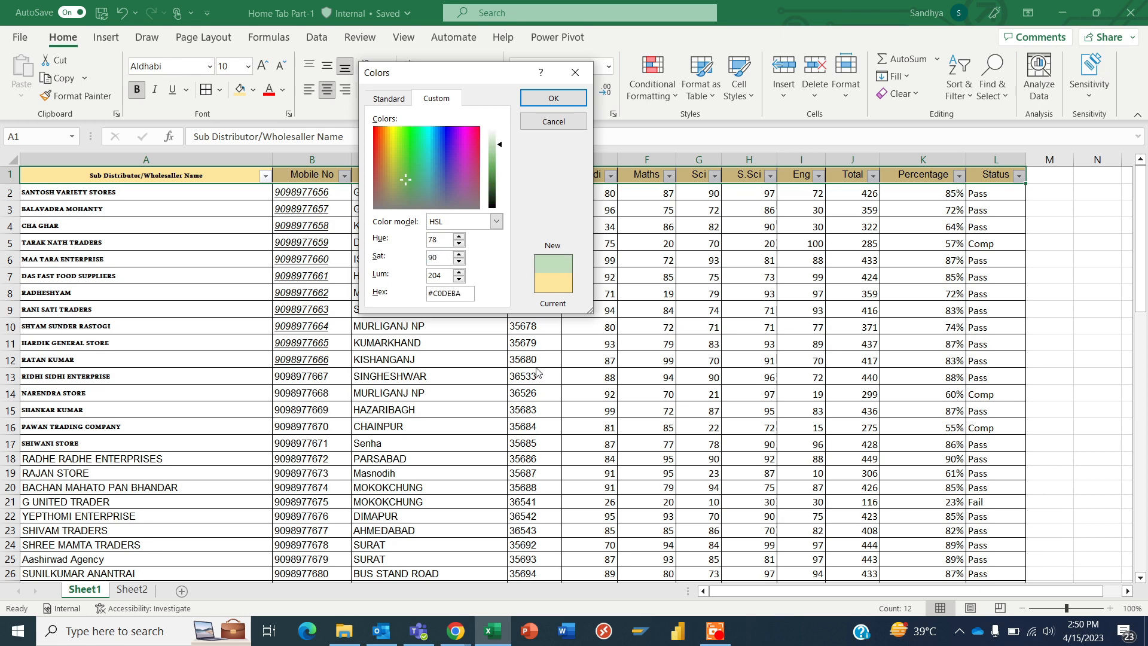
{"action": "left_click_drag", "start_coordinate": [446, 276], "coordinate": [404, 274]}
{"action": "type", "text": "90"}
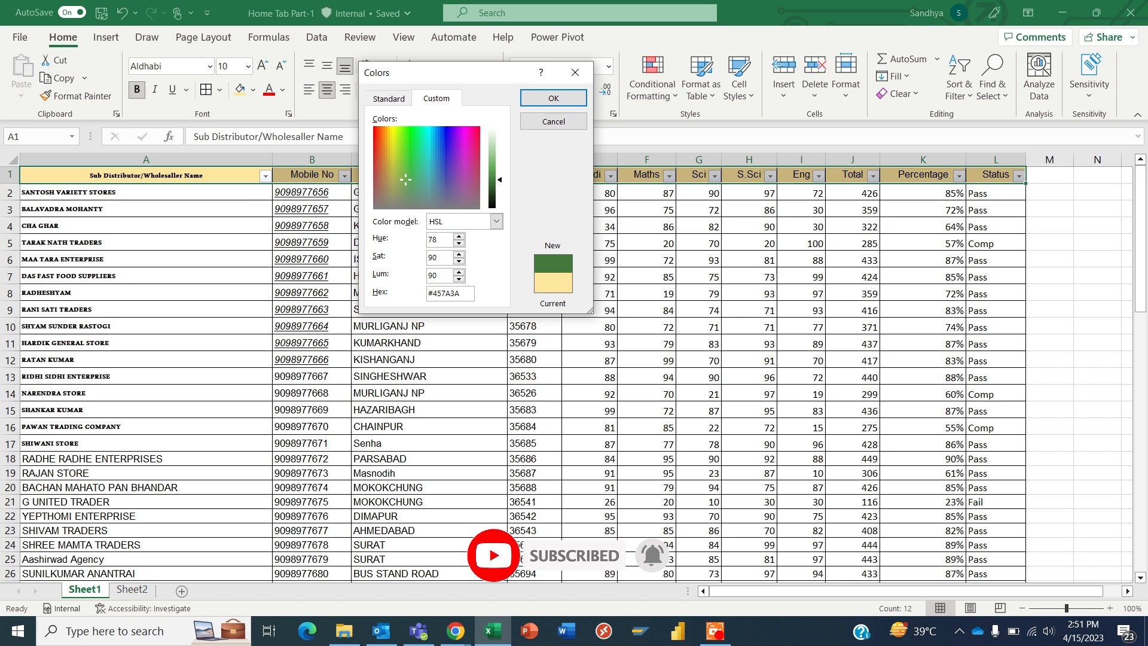
{"action": "left_click", "coordinate": [554, 99]}
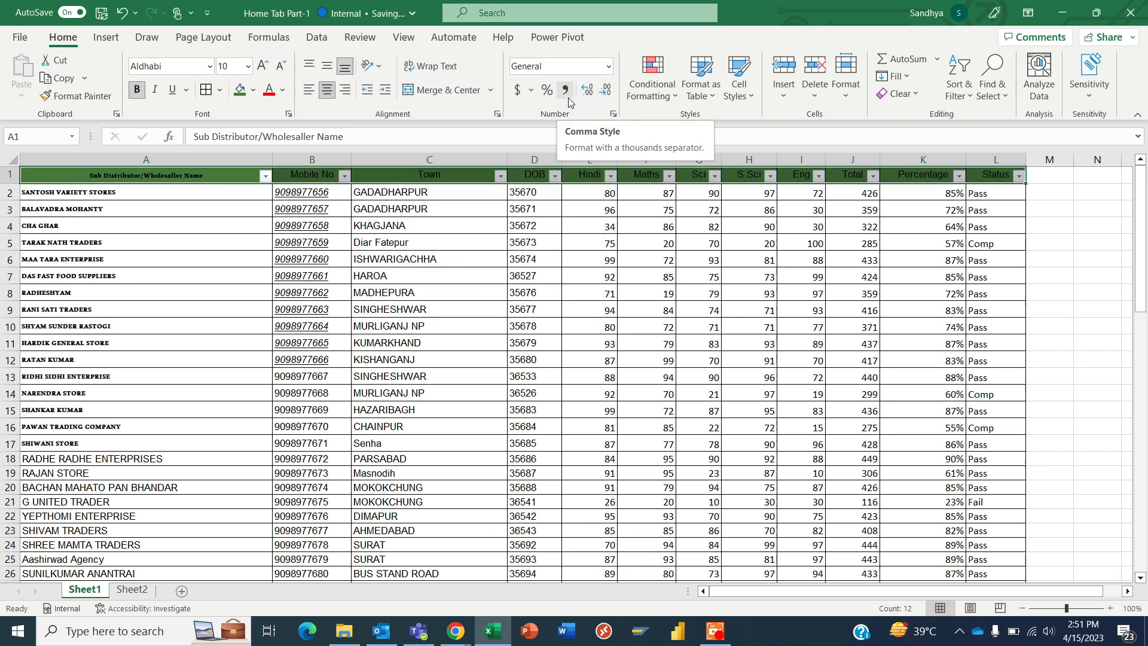
{"action": "left_click", "coordinate": [283, 89]}
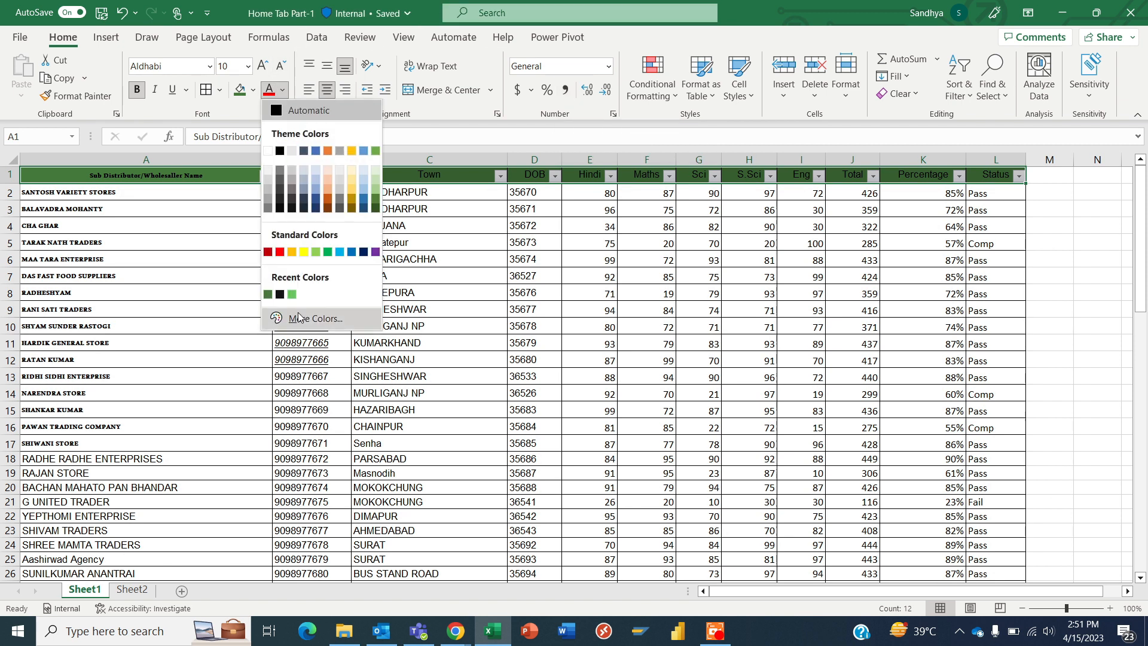
{"action": "left_click", "coordinate": [267, 151]}
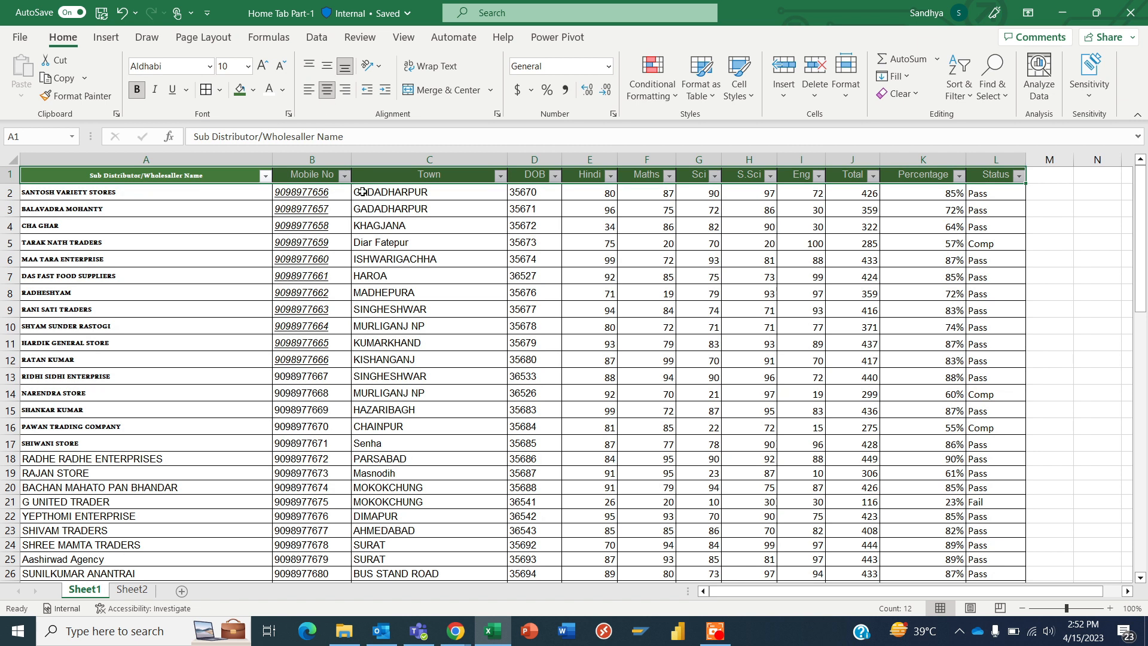
Try top, bottom and centered alignments on the mobile numbers in B2:B11, leaving them middle-aligned vertically and right-aligned horizontally
{"action": "left_click_drag", "start_coordinate": [320, 193], "coordinate": [320, 346]}
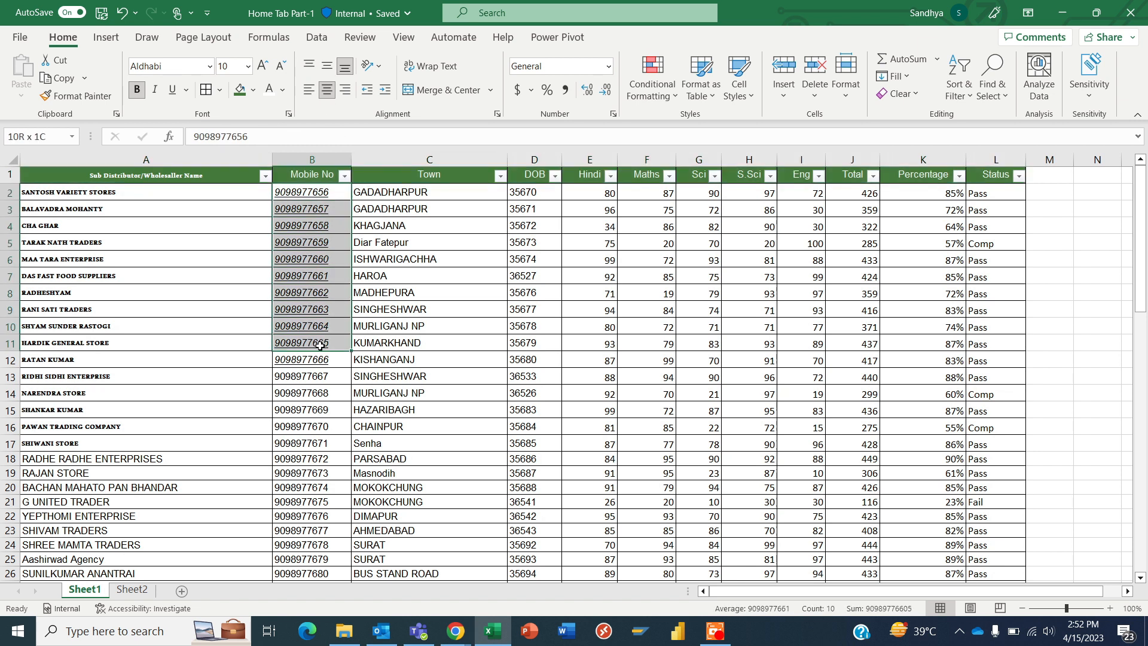
{"action": "left_click", "coordinate": [309, 70]}
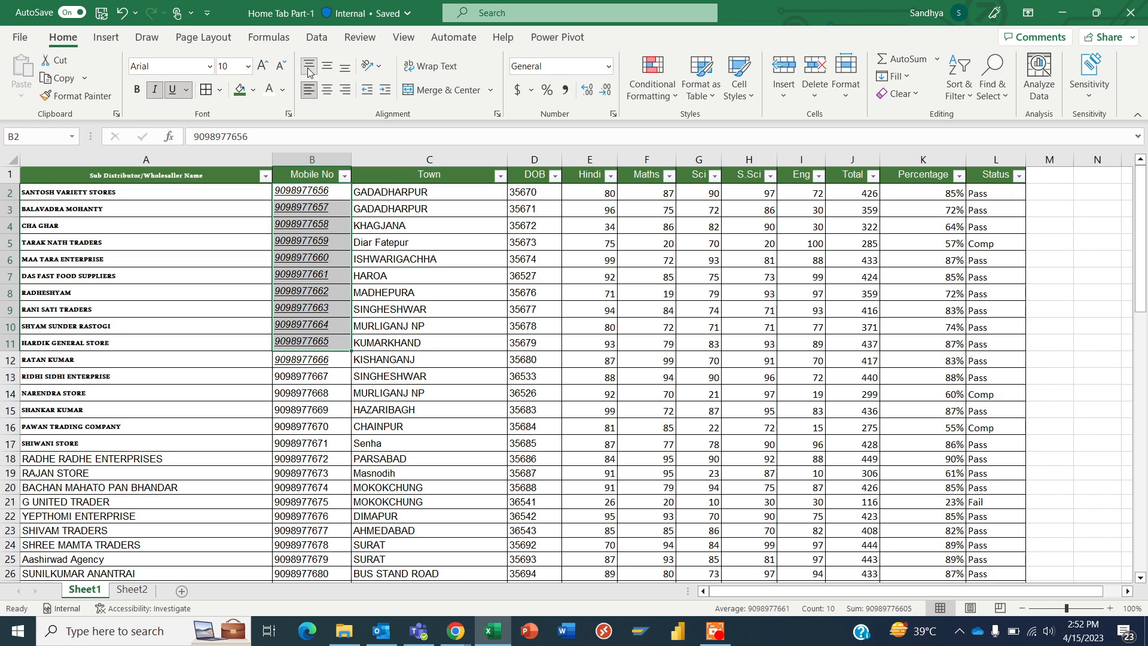
{"action": "left_click", "coordinate": [346, 68]}
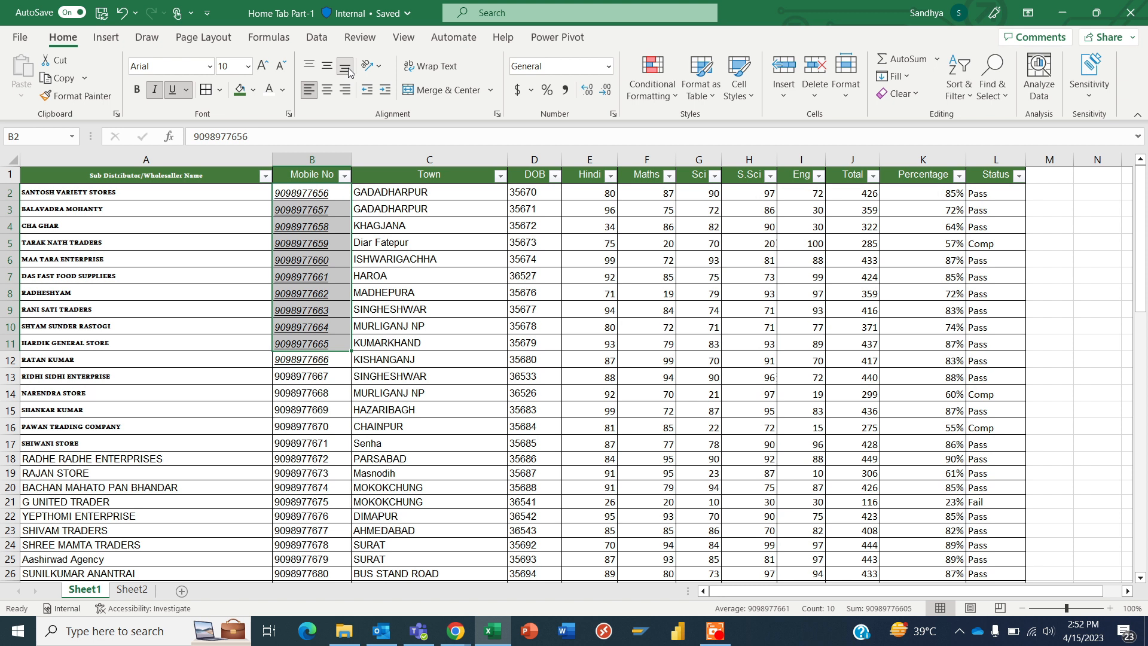
{"action": "left_click", "coordinate": [328, 68]}
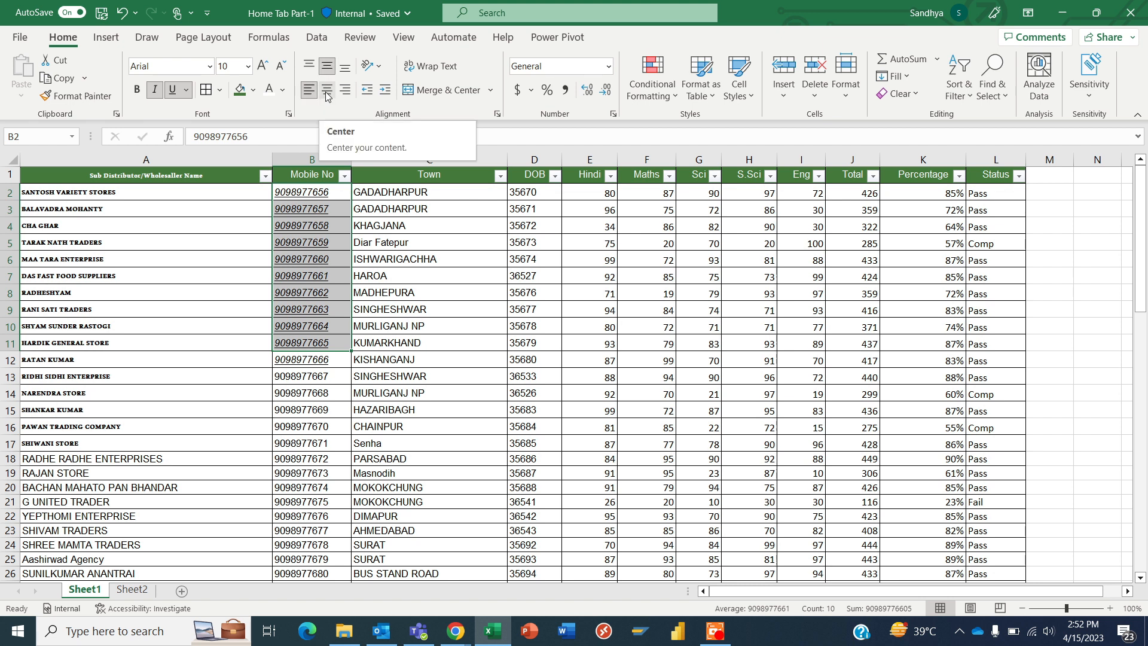
{"action": "left_click", "coordinate": [326, 94]}
{"action": "left_click", "coordinate": [346, 91]}
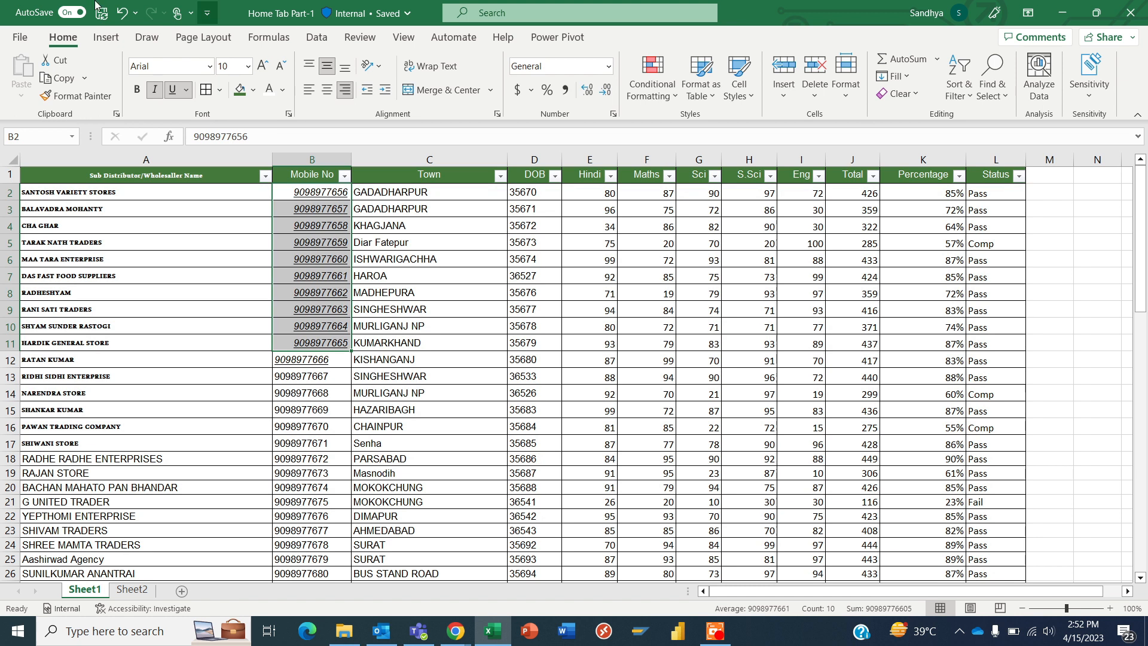
Try the Angle Clockwise and Rotate Text Up orientations on header cell A1
{"action": "left_click", "coordinate": [101, 175]}
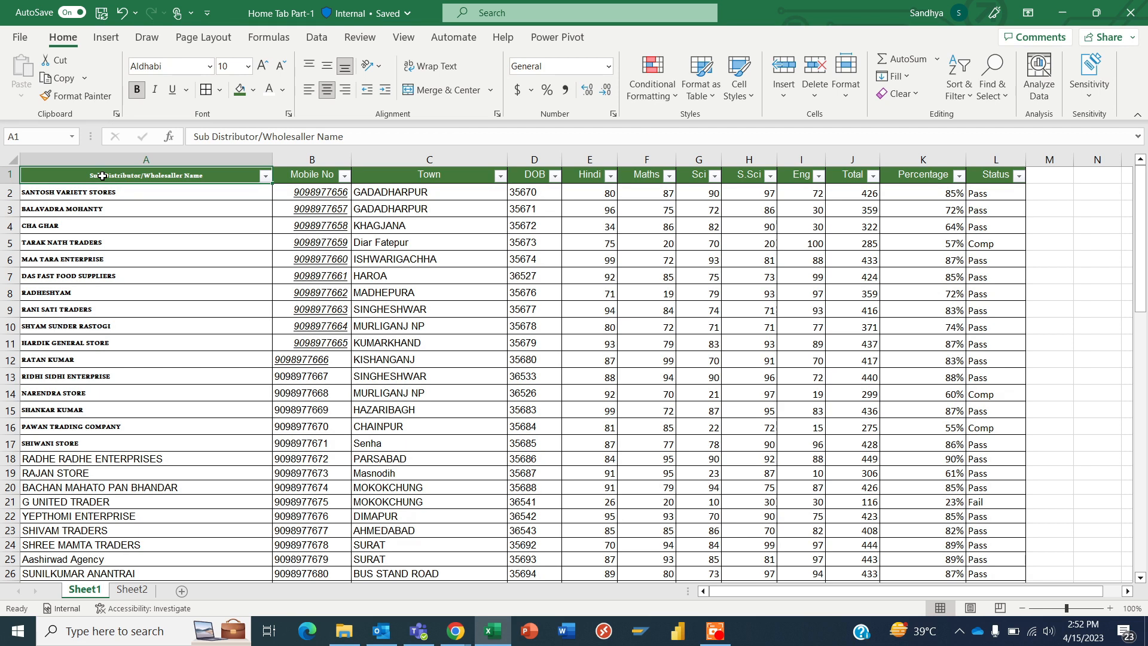
{"action": "left_click", "coordinate": [379, 66]}
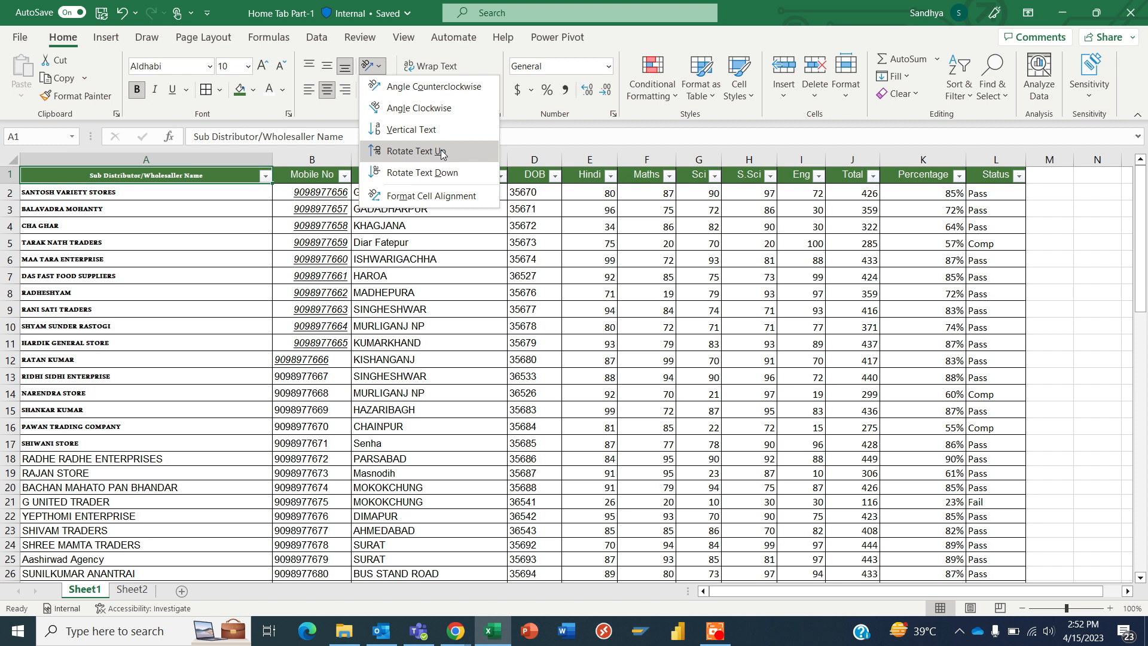
{"action": "left_click", "coordinate": [445, 106]}
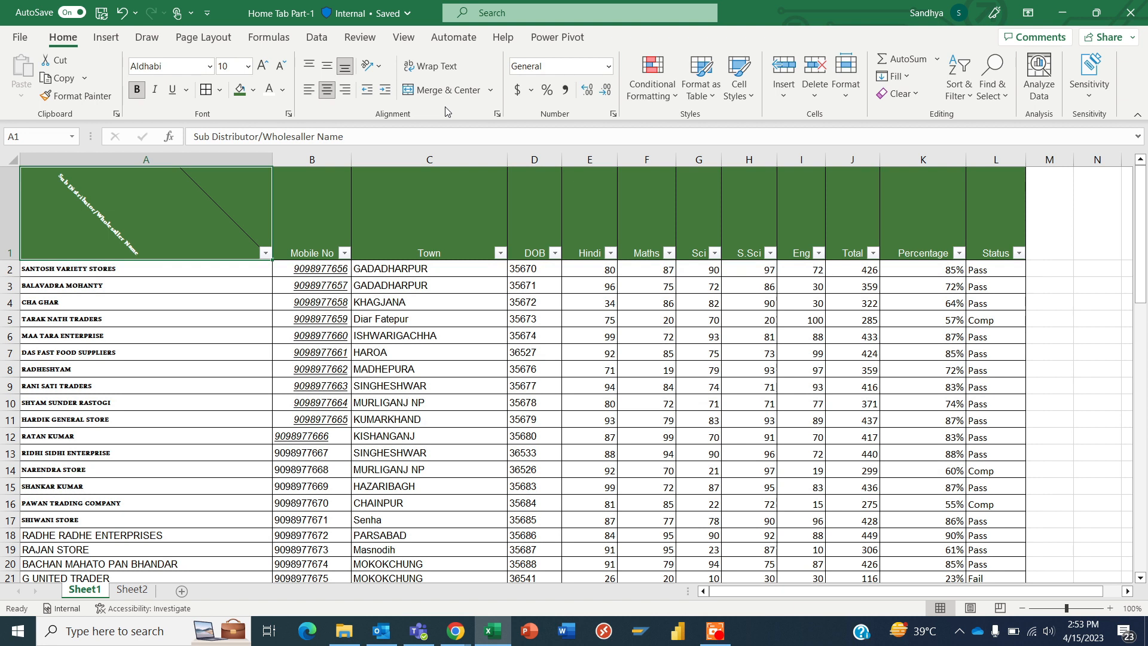
{"action": "left_click", "coordinate": [371, 66]}
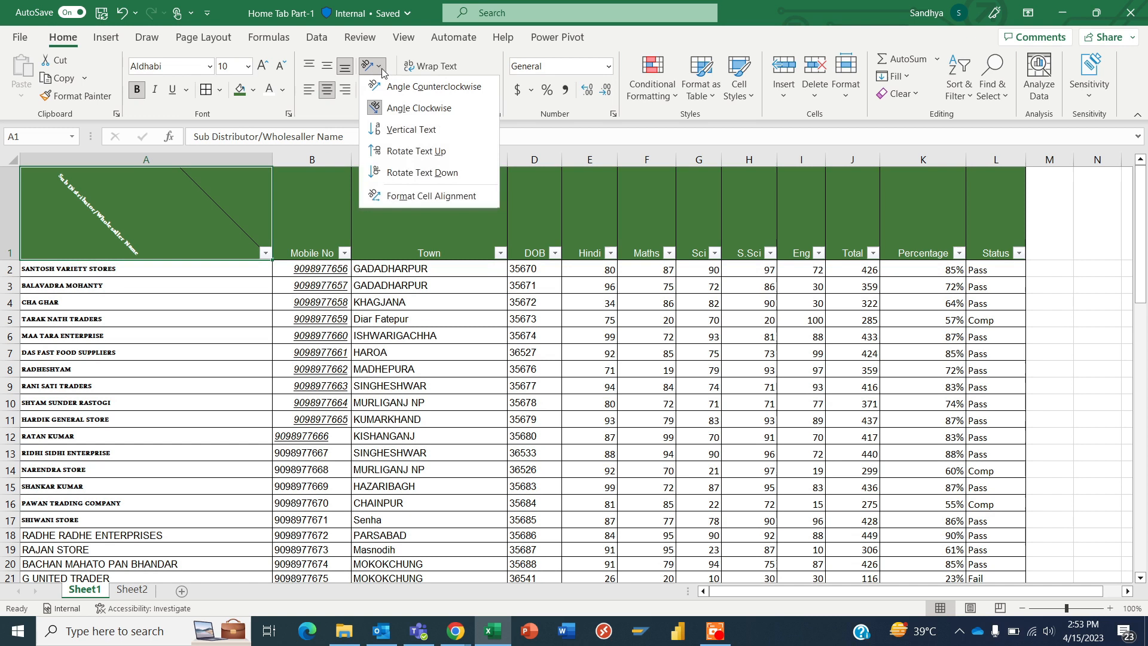
{"action": "left_click", "coordinate": [407, 150]}
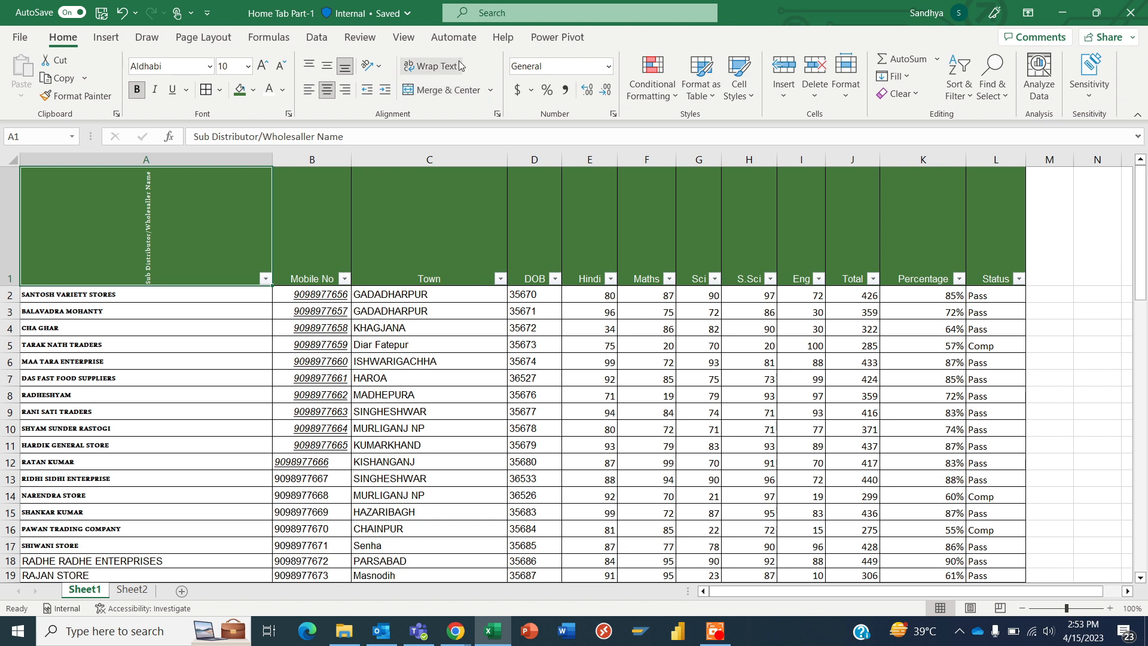
Format cell A1 with Left horizontal and Center vertical alignment, a -19 degree text orientation, and wrapped text
{"action": "left_click", "coordinate": [385, 67]}
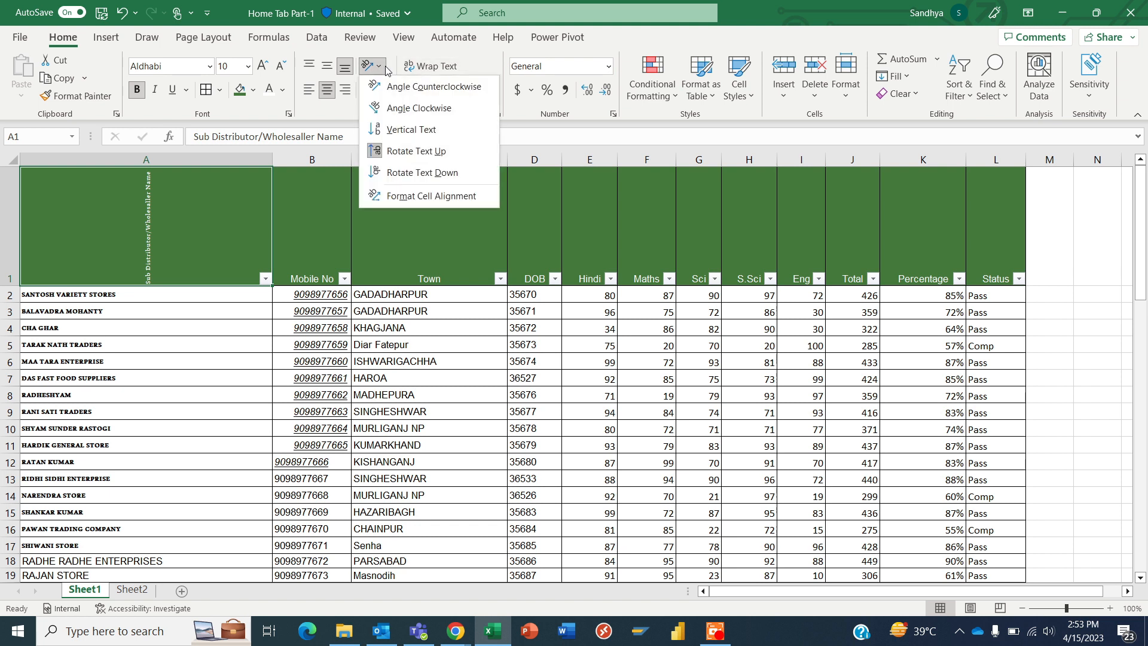
{"action": "left_click", "coordinate": [410, 191]}
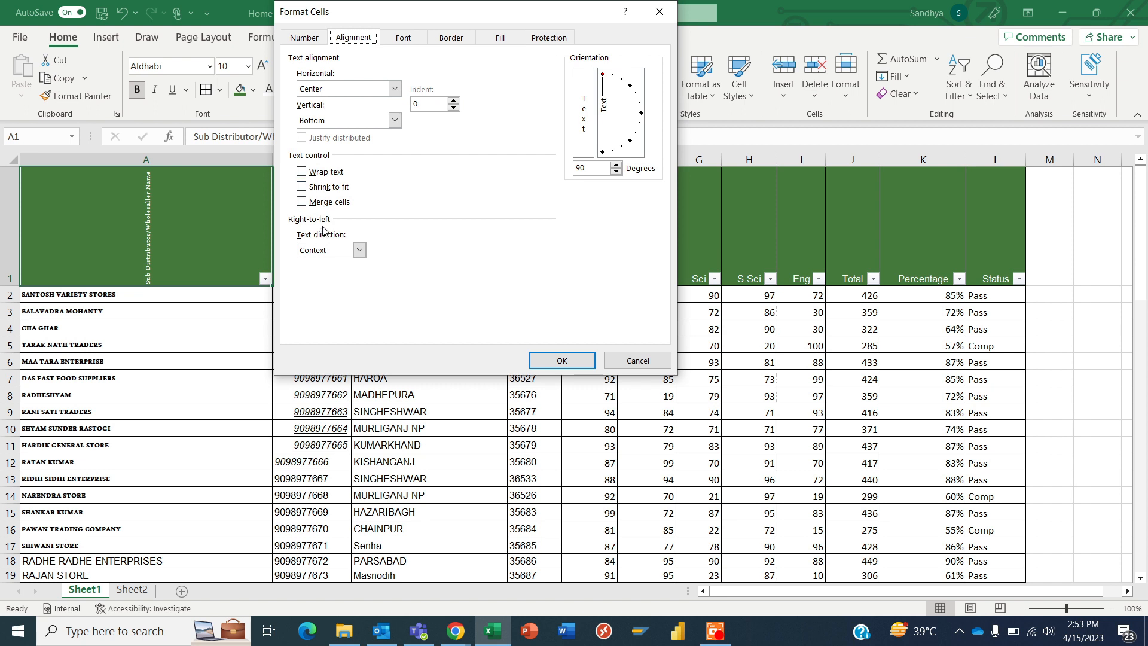
{"action": "left_click", "coordinate": [395, 89]}
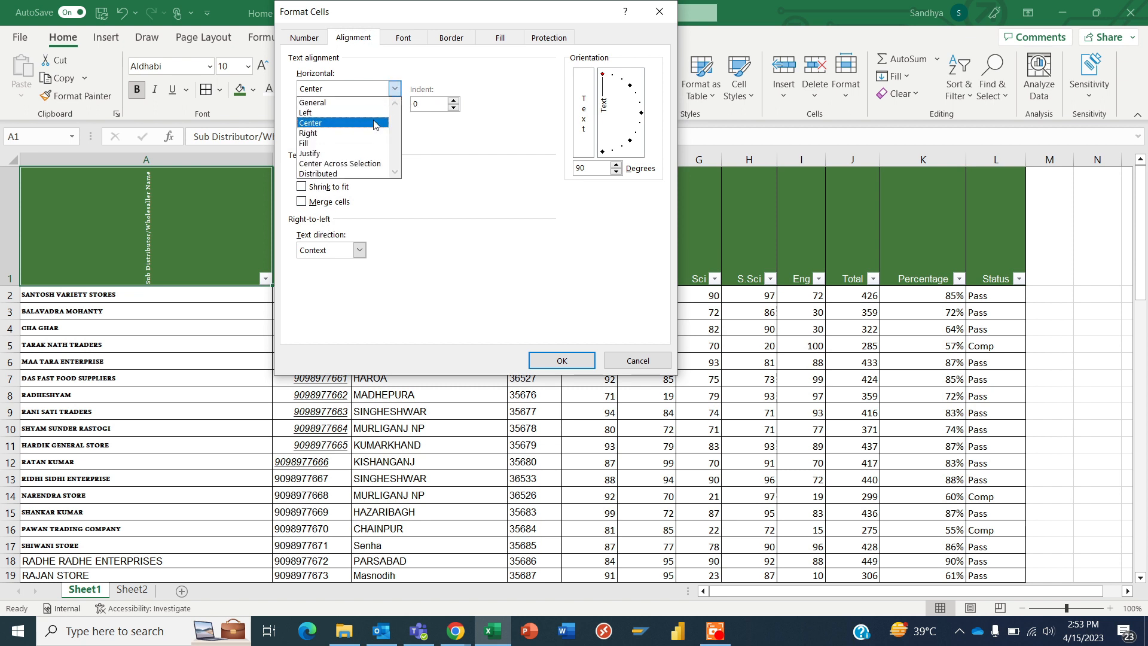
{"action": "left_click", "coordinate": [321, 113]}
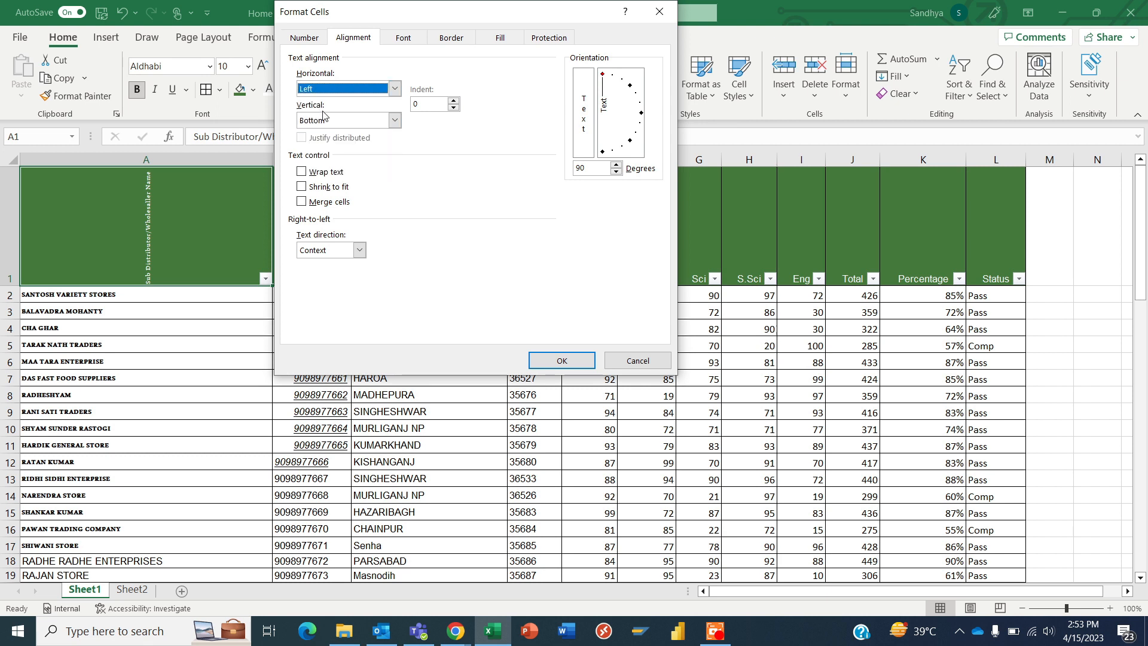
{"action": "left_click", "coordinate": [394, 120]}
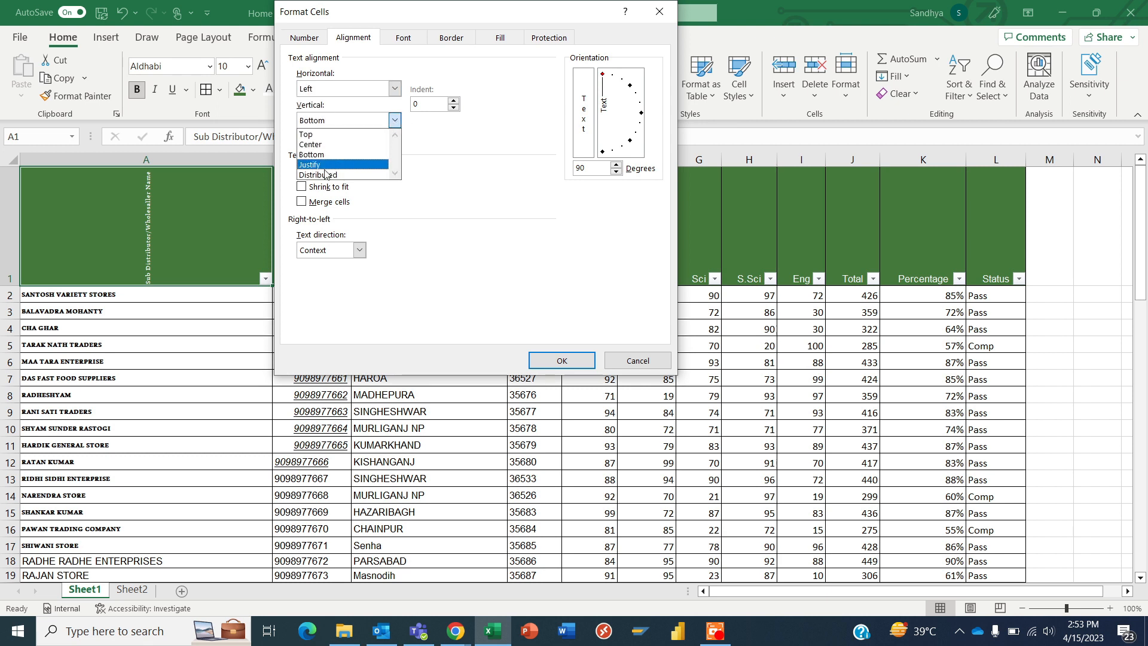
{"action": "left_click", "coordinate": [323, 145]}
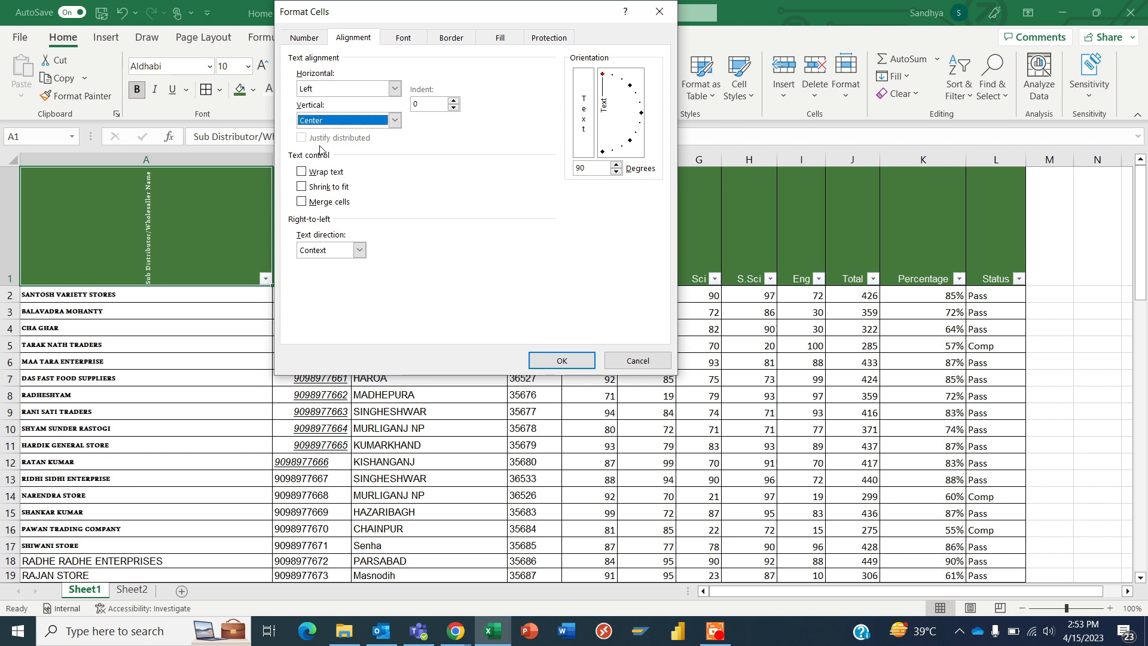
{"action": "left_click", "coordinate": [454, 99]}
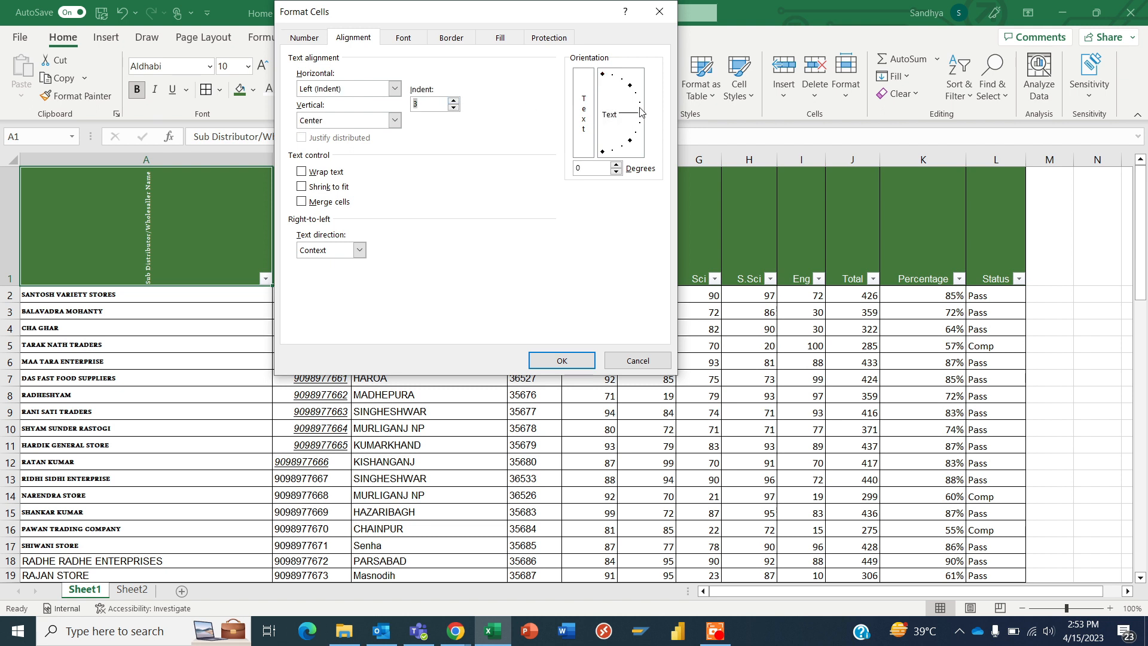
{"action": "left_click_drag", "start_coordinate": [642, 114], "coordinate": [645, 133]}
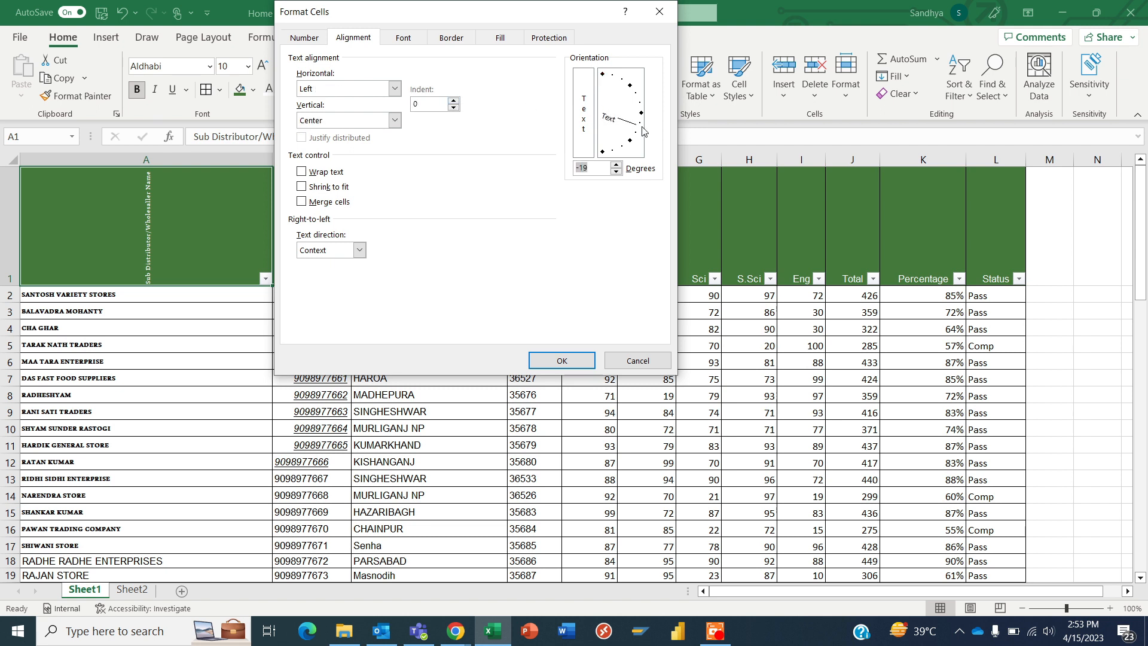
{"action": "left_click", "coordinate": [312, 174]}
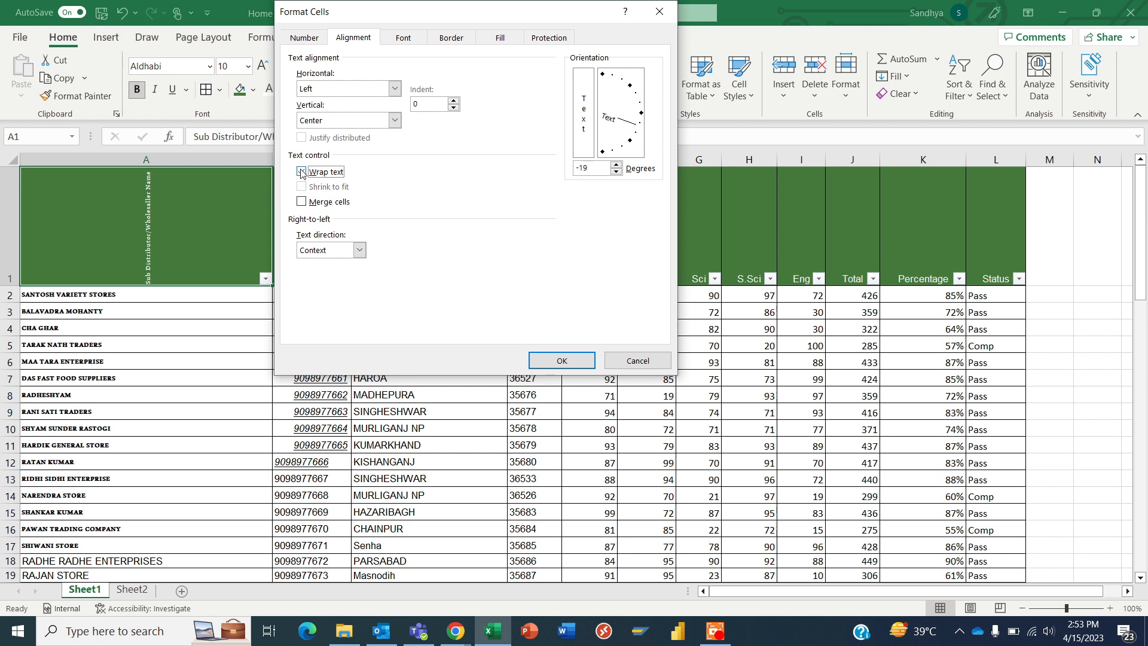
{"action": "left_click", "coordinate": [565, 361]}
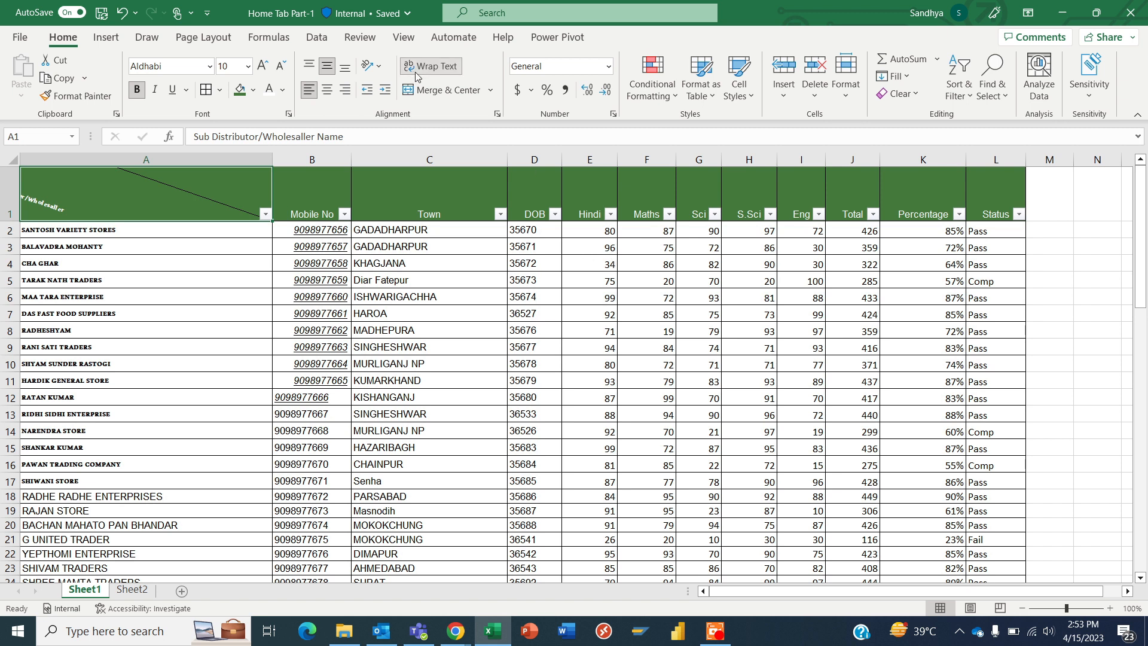
Select the names in A2:A16 and increase their indent by ten levels
{"action": "left_click", "coordinate": [142, 234]}
{"action": "key", "text": "shift+Down"}
{"action": "key", "text": "shift+Down"}
{"action": "key", "text": "shift+Down"}
{"action": "key", "text": "shift+Down"}
{"action": "key", "text": "shift+Down"}
{"action": "key", "text": "shift+Down"}
{"action": "key", "text": "shift+Down"}
{"action": "key", "text": "shift+Down"}
{"action": "key", "text": "shift+Down"}
{"action": "key", "text": "shift+Down"}
{"action": "key", "text": "shift+Down"}
{"action": "key", "text": "shift+Down"}
{"action": "key", "text": "shift+Down"}
{"action": "key", "text": "shift+Down"}
{"action": "key", "text": "shift+Down"}
{"action": "key", "text": "shift+Down"}
{"action": "key", "text": "shift+Down"}
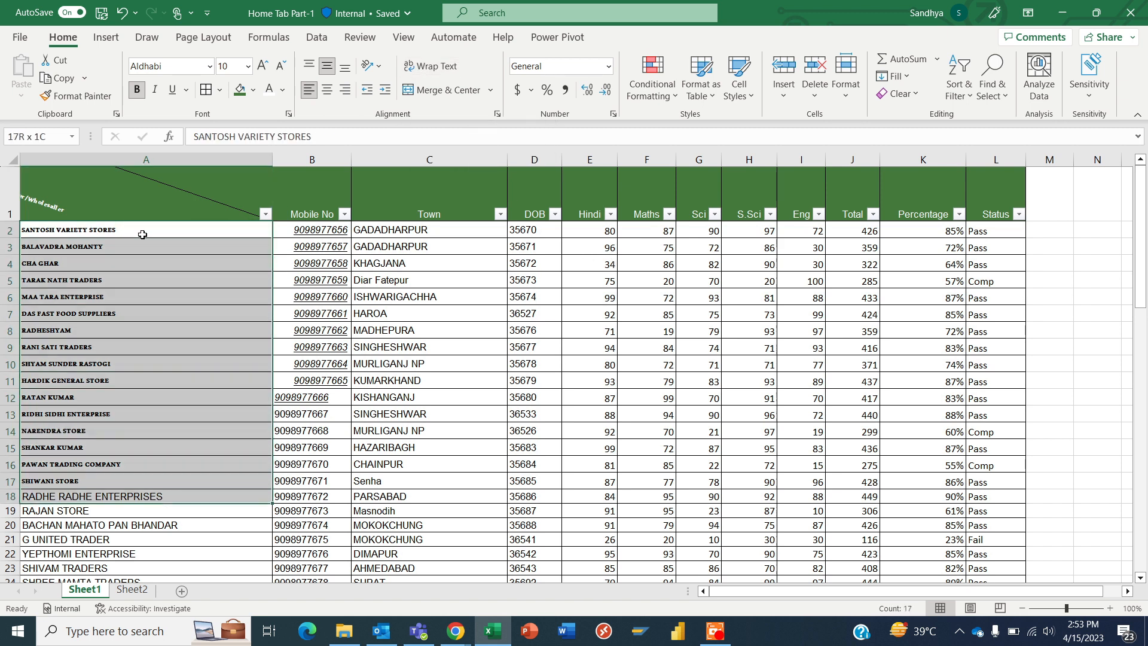
{"action": "key", "text": "shift+Up"}
{"action": "key", "text": "shift+Up"}
{"action": "key", "text": "shift+Up"}
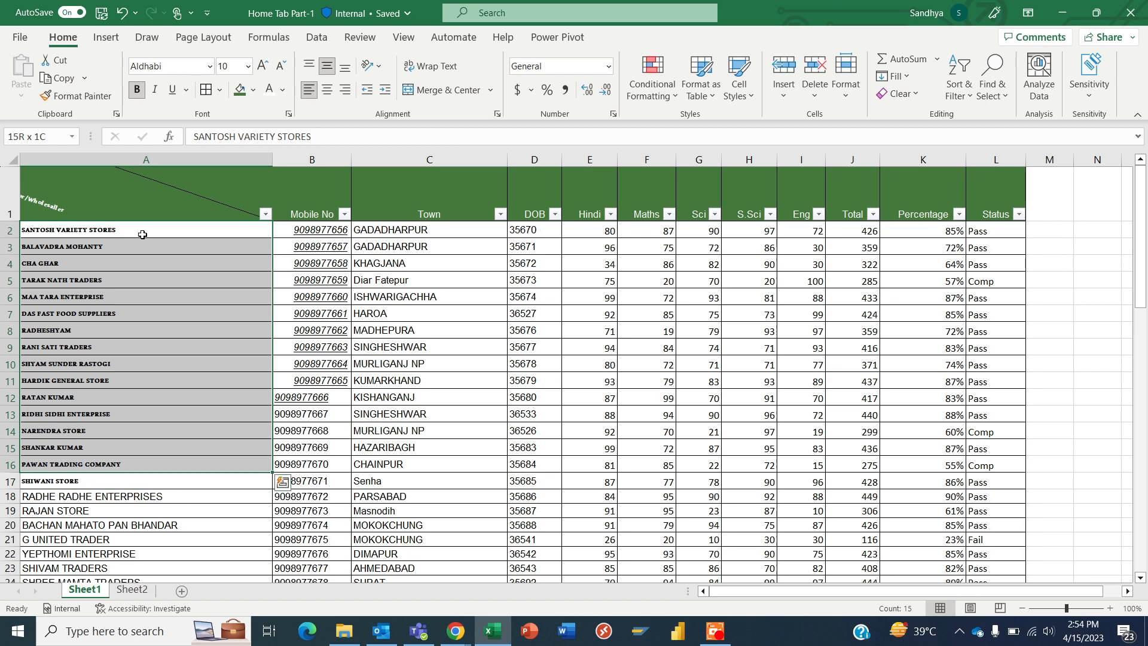
{"action": "left_click", "coordinate": [385, 90]}
{"action": "left_click", "coordinate": [367, 91]}
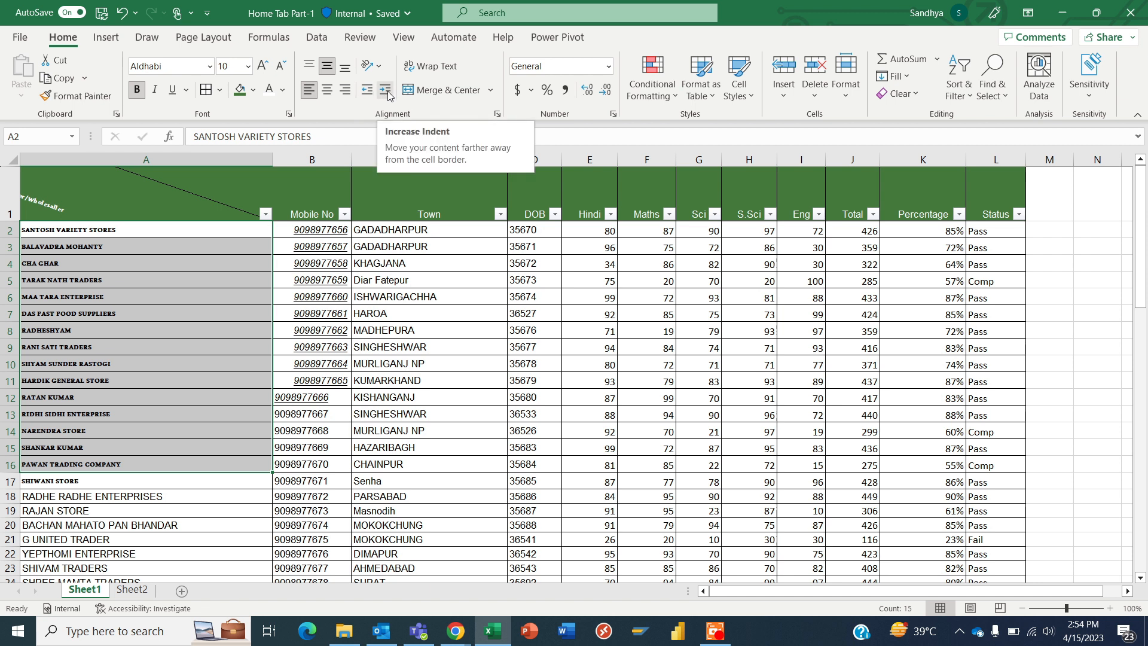
{"action": "left_click", "coordinate": [387, 95]}
{"action": "left_click", "coordinate": [388, 95]}
{"action": "left_click", "coordinate": [387, 96]}
{"action": "left_click", "coordinate": [388, 95]}
{"action": "left_click", "coordinate": [387, 96]}
{"action": "left_click", "coordinate": [387, 96]}
{"action": "left_click", "coordinate": [388, 95]}
{"action": "left_click", "coordinate": [388, 96]}
{"action": "left_click", "coordinate": [388, 96]}
{"action": "left_click", "coordinate": [387, 96]}
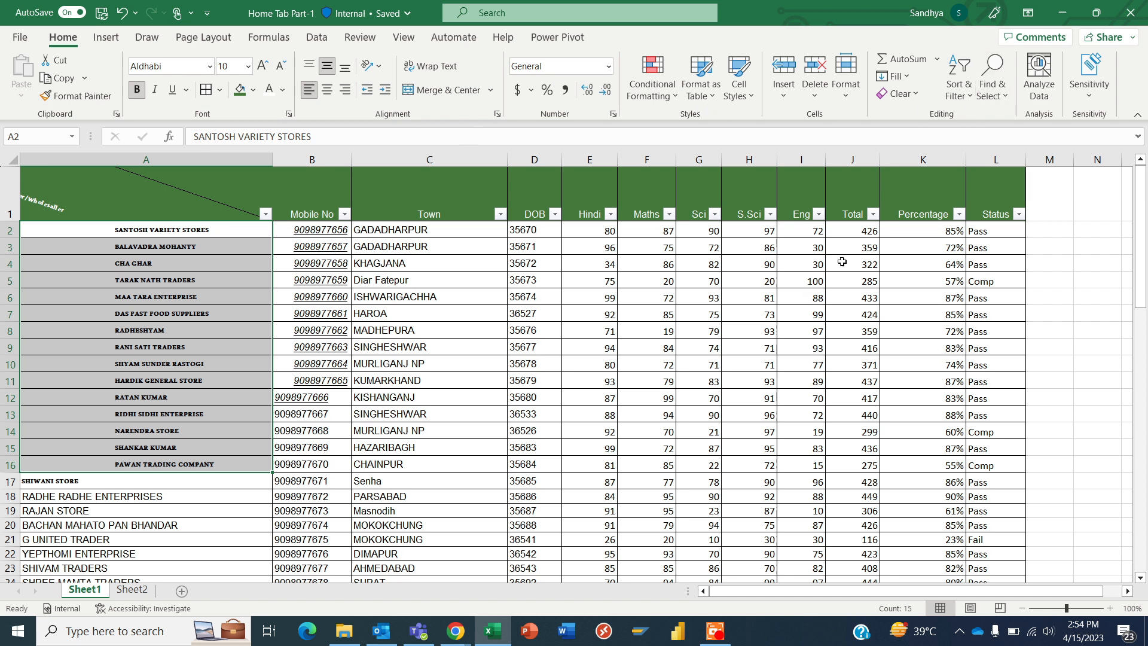
Enter the text "the isolated soch" in cell P1 and wrap it within the cell
{"action": "left_click", "coordinate": [927, 210]}
{"action": "key", "text": "Right"}
{"action": "key", "text": "Right"}
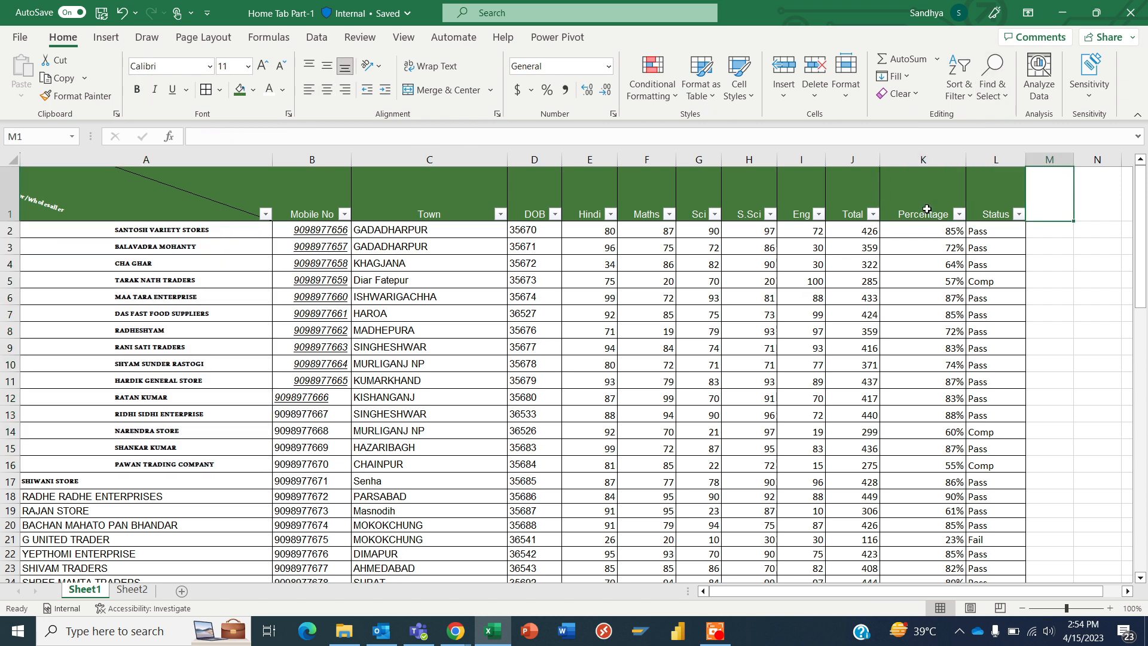
{"action": "key", "text": "Right"}
{"action": "key", "text": "Right"}
{"action": "key", "text": "Right"}
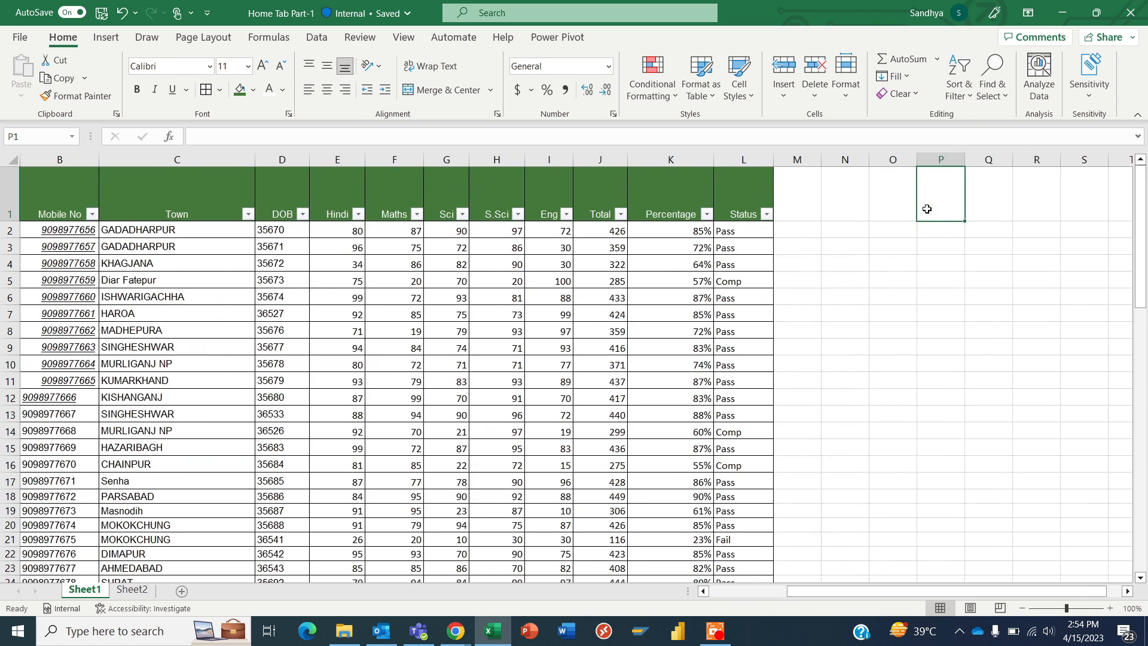
{"action": "type", "text": "the i"}
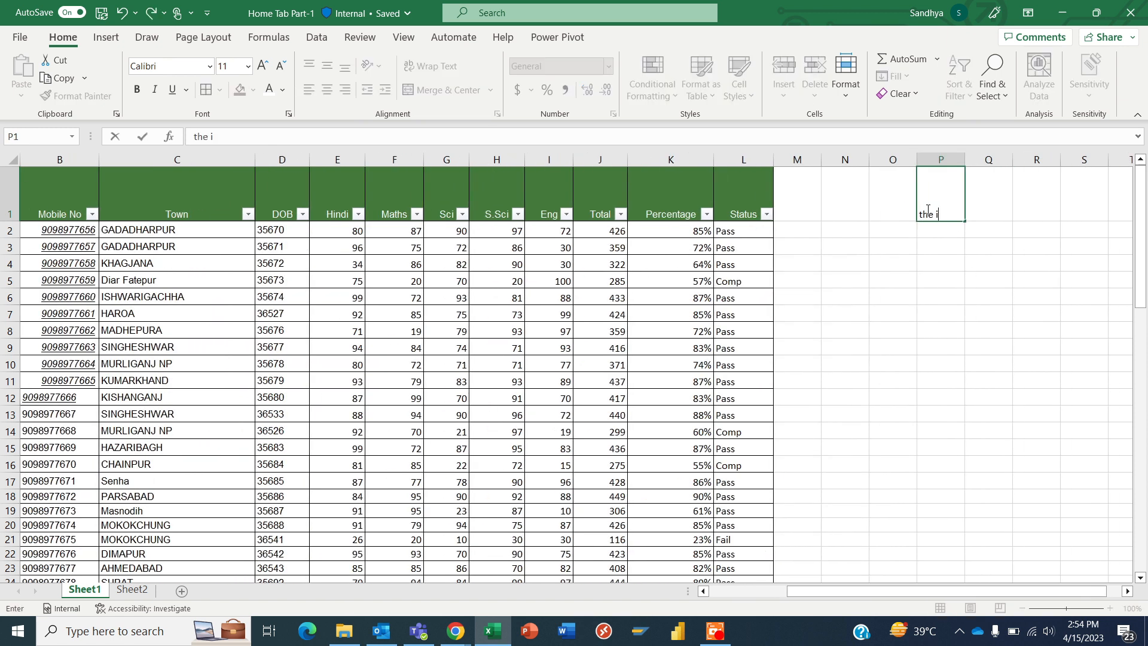
{"action": "type", "text": "solated"}
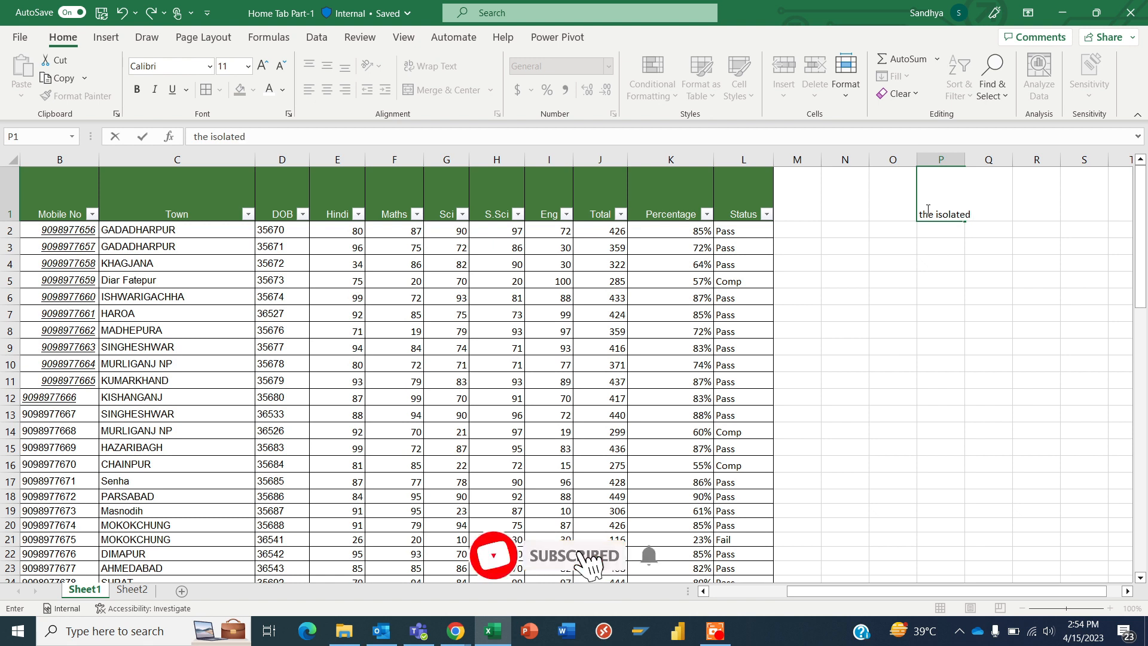
{"action": "type", "text": " soch"}
{"action": "key", "text": "Return"}
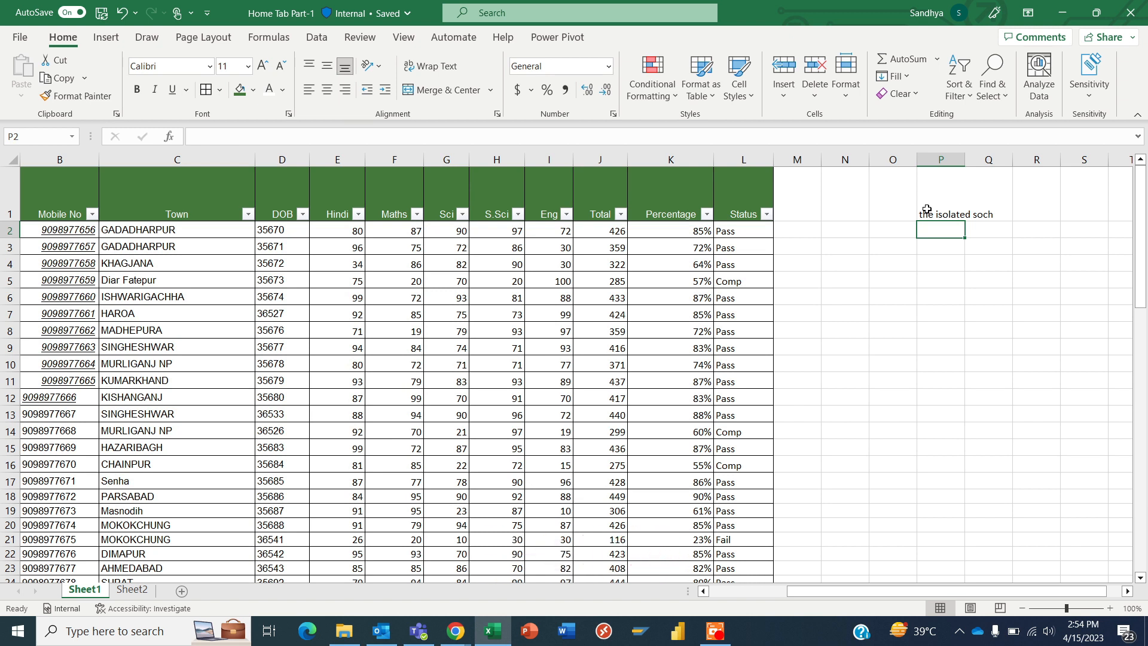
{"action": "left_click", "coordinate": [928, 209]}
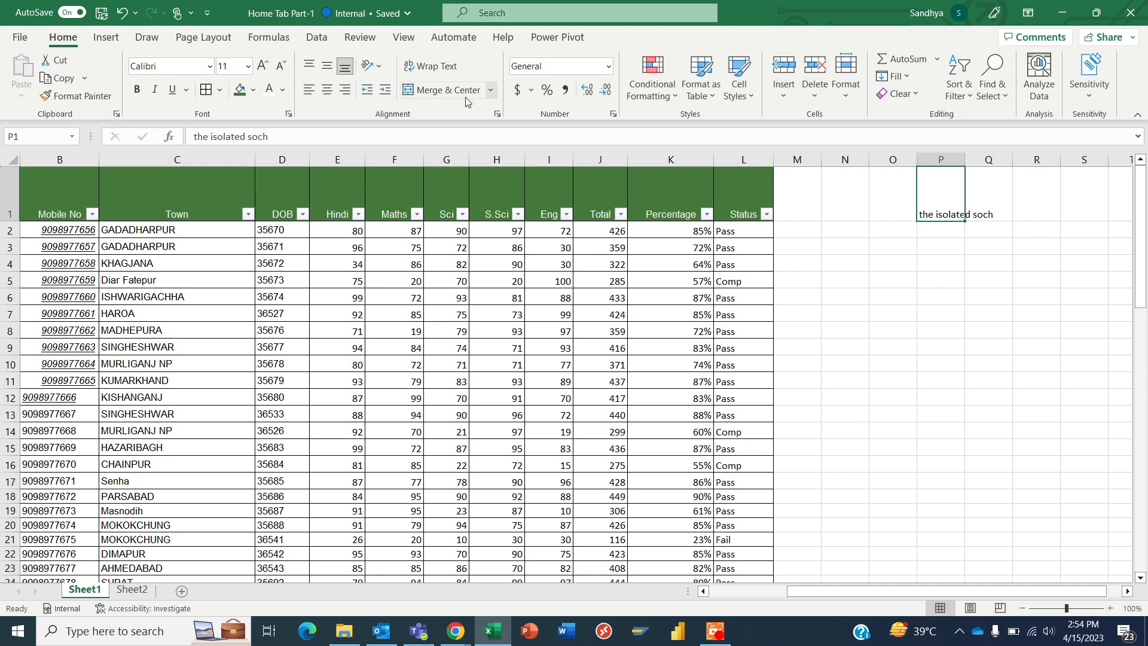
{"action": "left_click", "coordinate": [420, 67]}
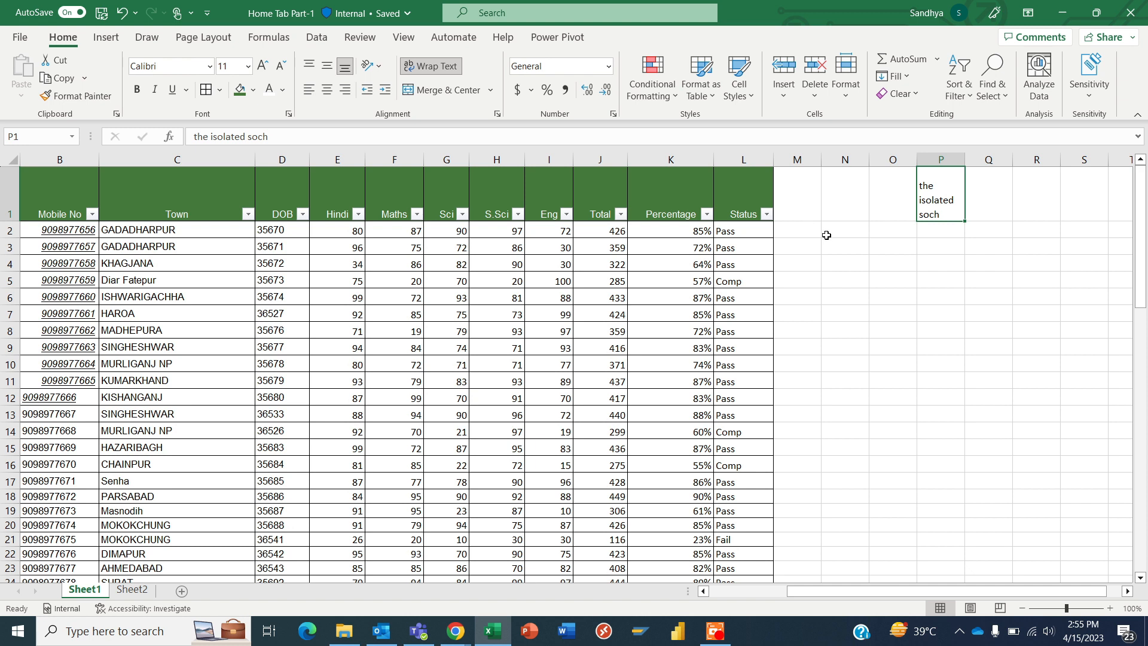
Merge and center the empty cells N4:S4
{"action": "left_click", "coordinate": [827, 237]}
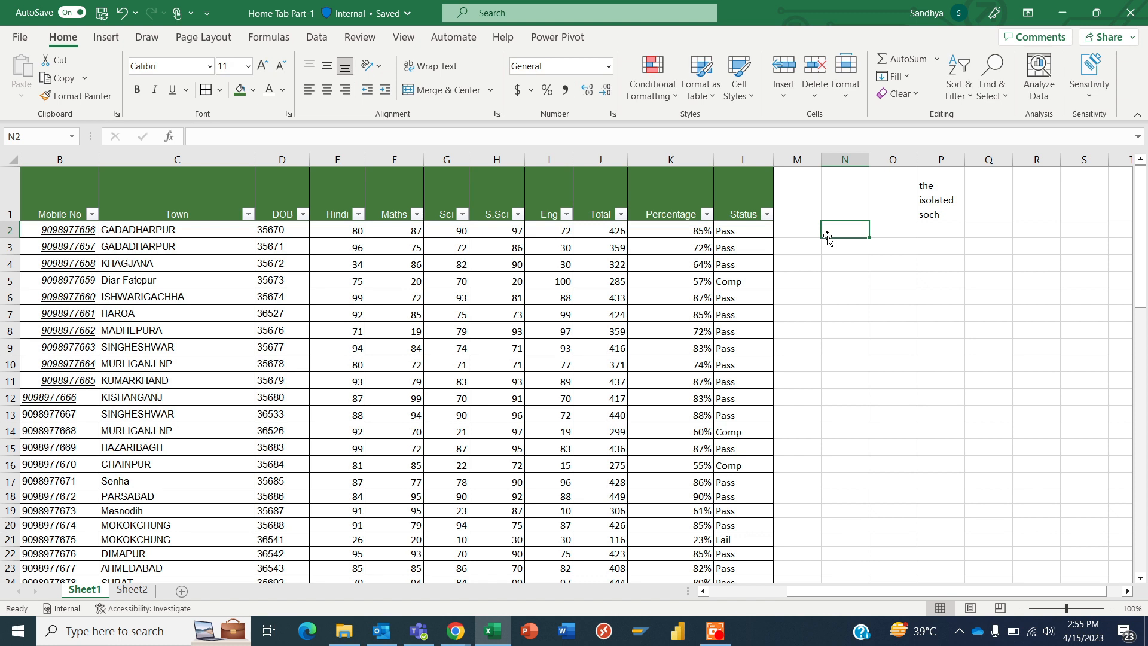
{"action": "key", "text": "Down"}
{"action": "key", "text": "Down"}
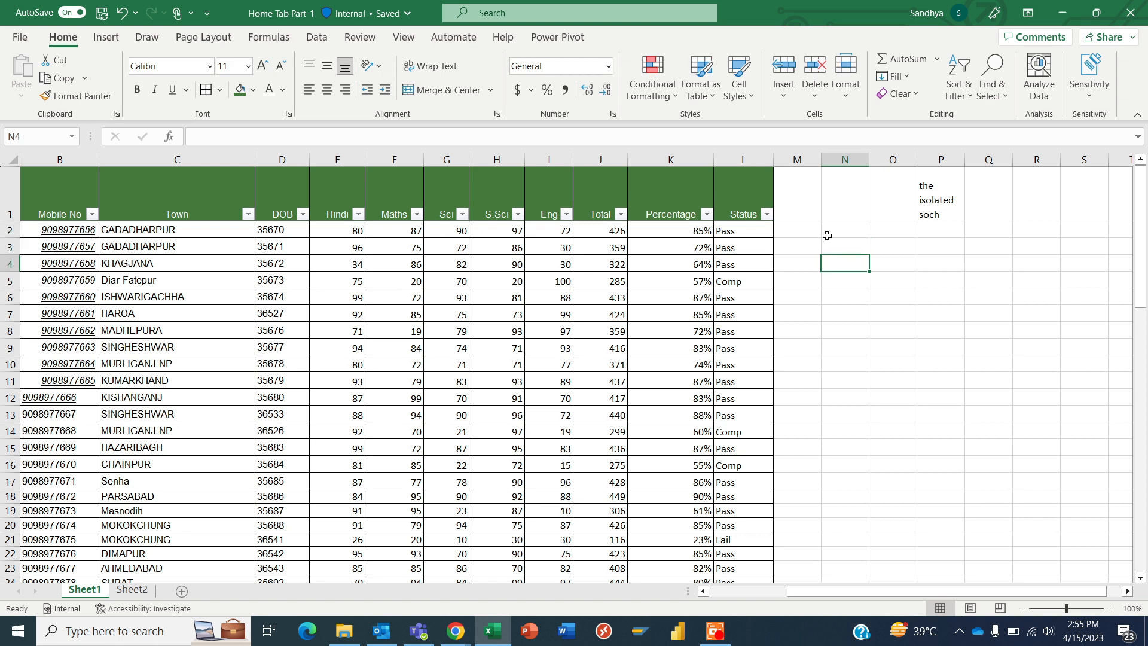
{"action": "left_click", "coordinate": [492, 90]}
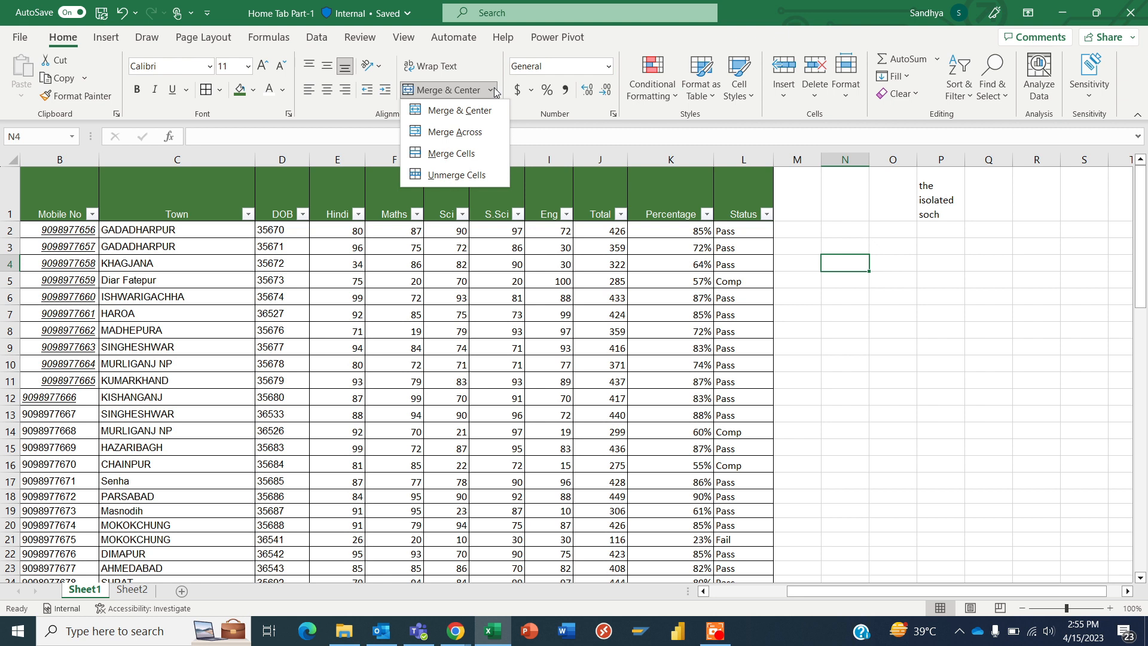
{"action": "left_click", "coordinate": [846, 261]}
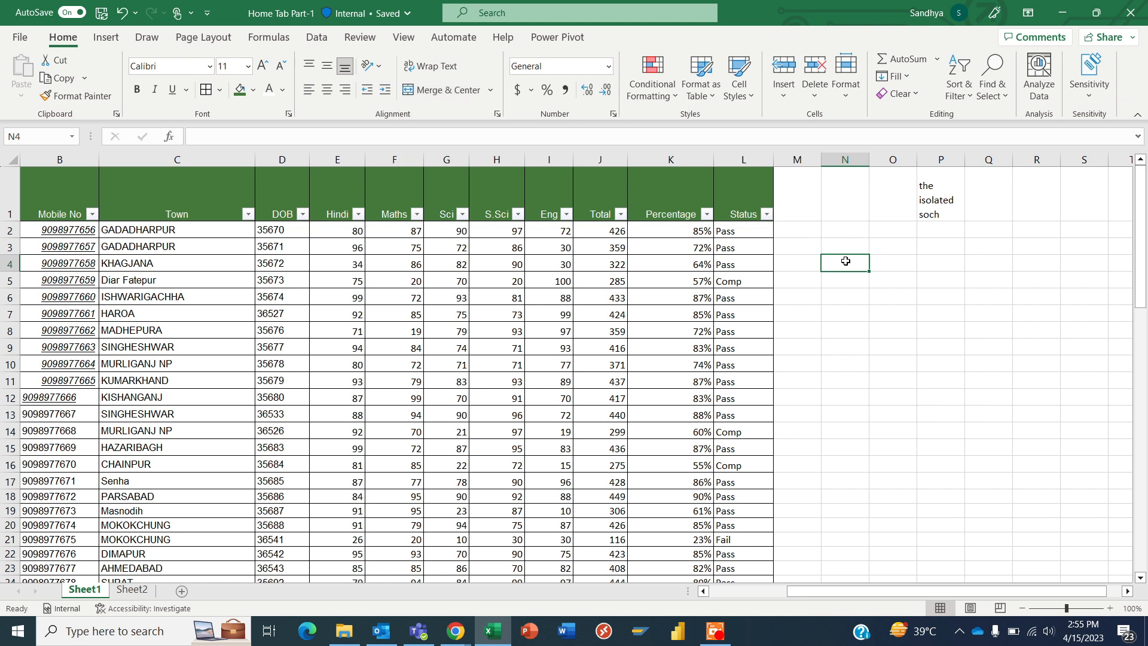
{"action": "key", "text": "shift+Right"}
{"action": "key", "text": "shift+Right"}
{"action": "key", "text": "shift+Right"}
{"action": "key", "text": "shift+Right"}
{"action": "key", "text": "shift+Right"}
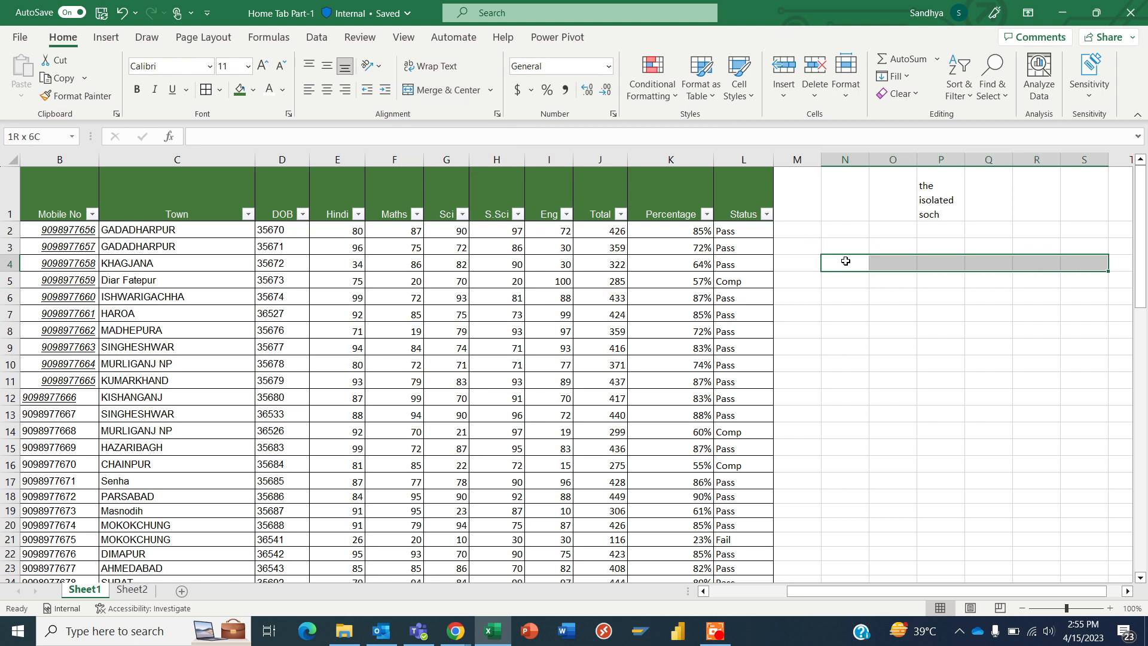
{"action": "left_click", "coordinate": [490, 90]}
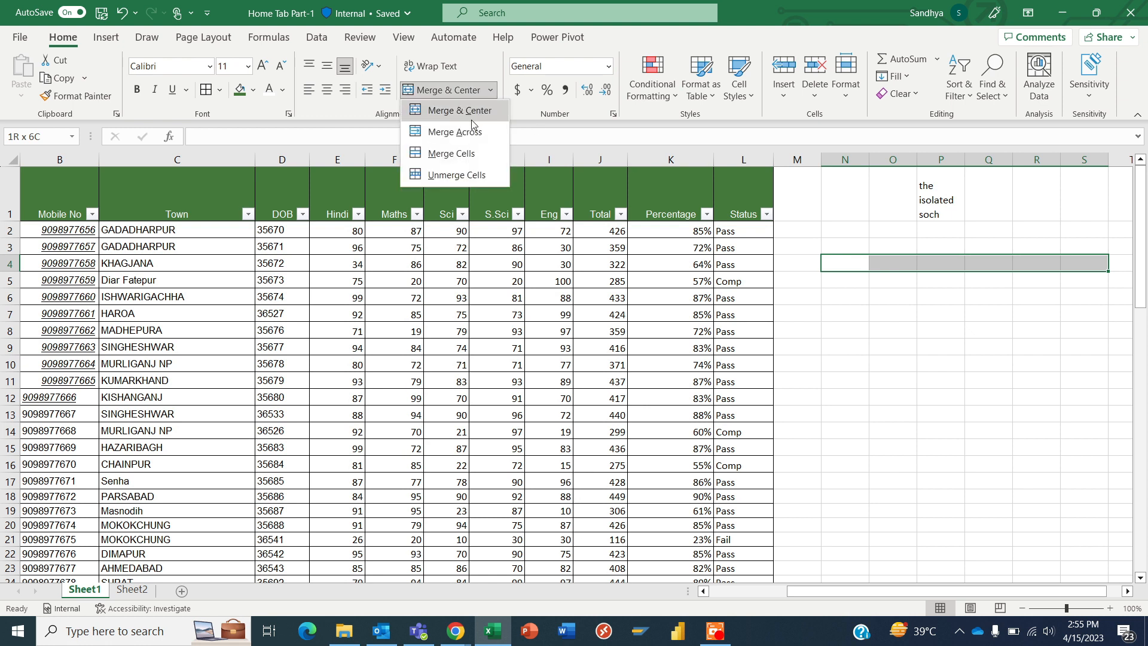
{"action": "left_click", "coordinate": [472, 112]}
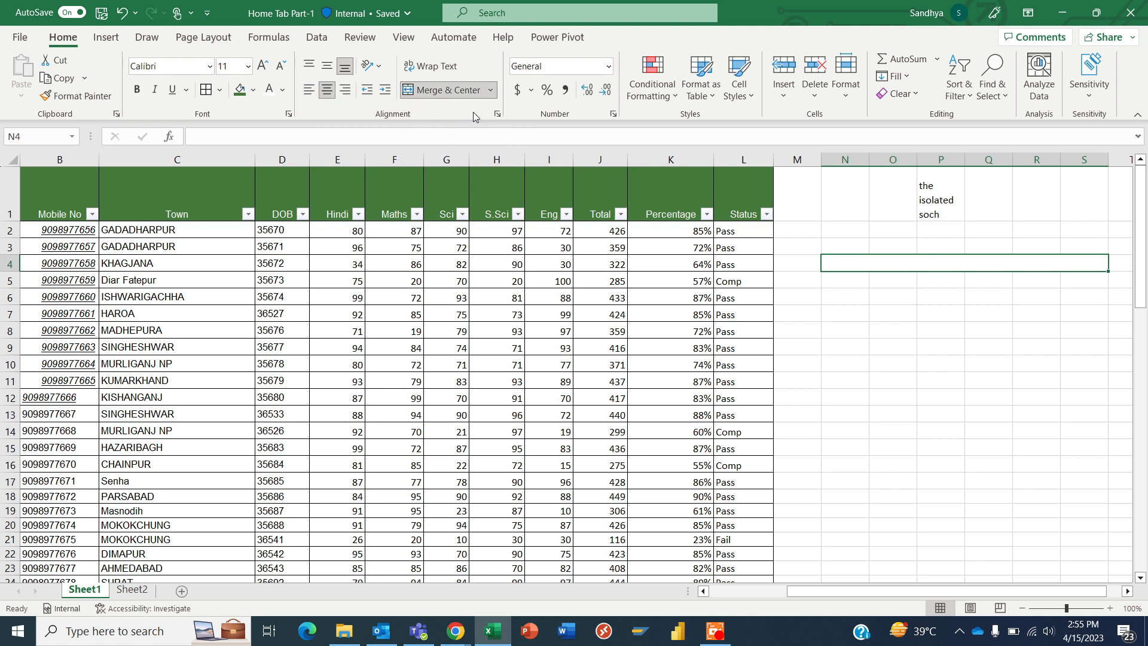
Enter a first name in the merged cell N4 and replace it with a different first name
{"action": "type", "text": "sandhya"}
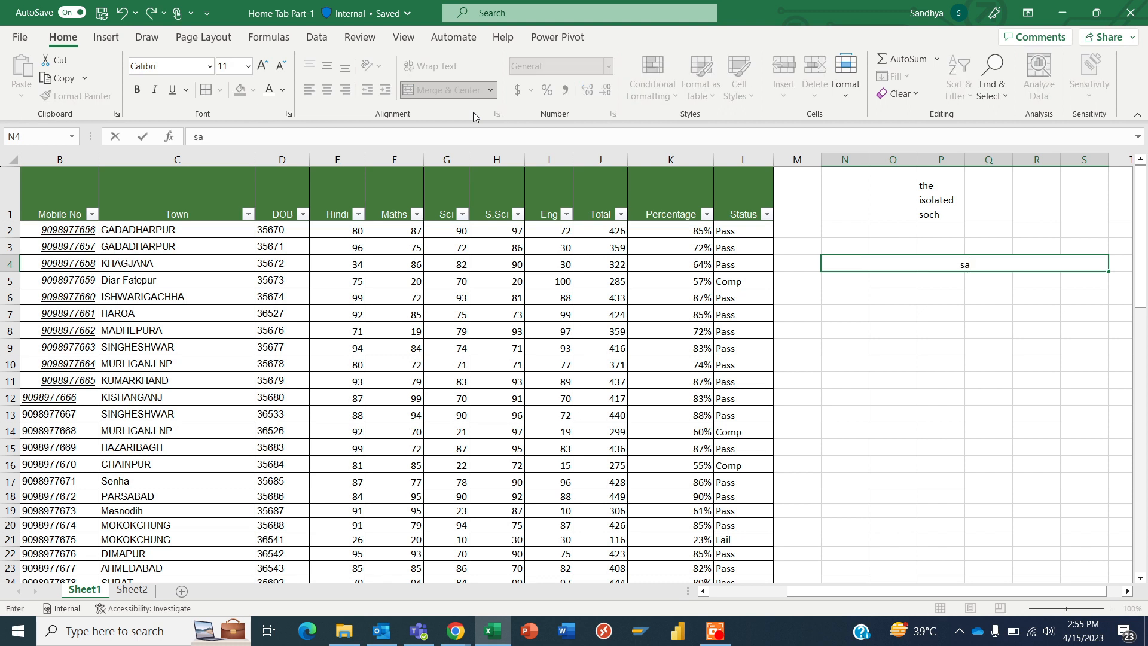
{"action": "key", "text": "Return"}
{"action": "key", "text": "Return"}
{"action": "key", "text": "Up"}
{"action": "key", "text": "Up"}
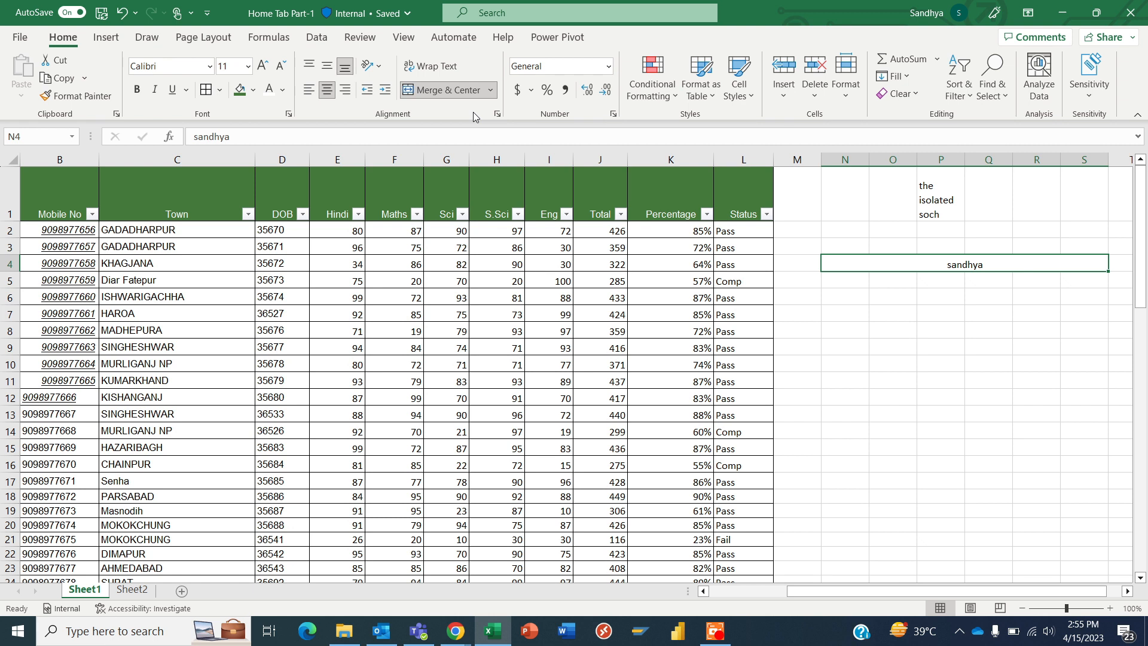
{"action": "type", "text": "Ansh"}
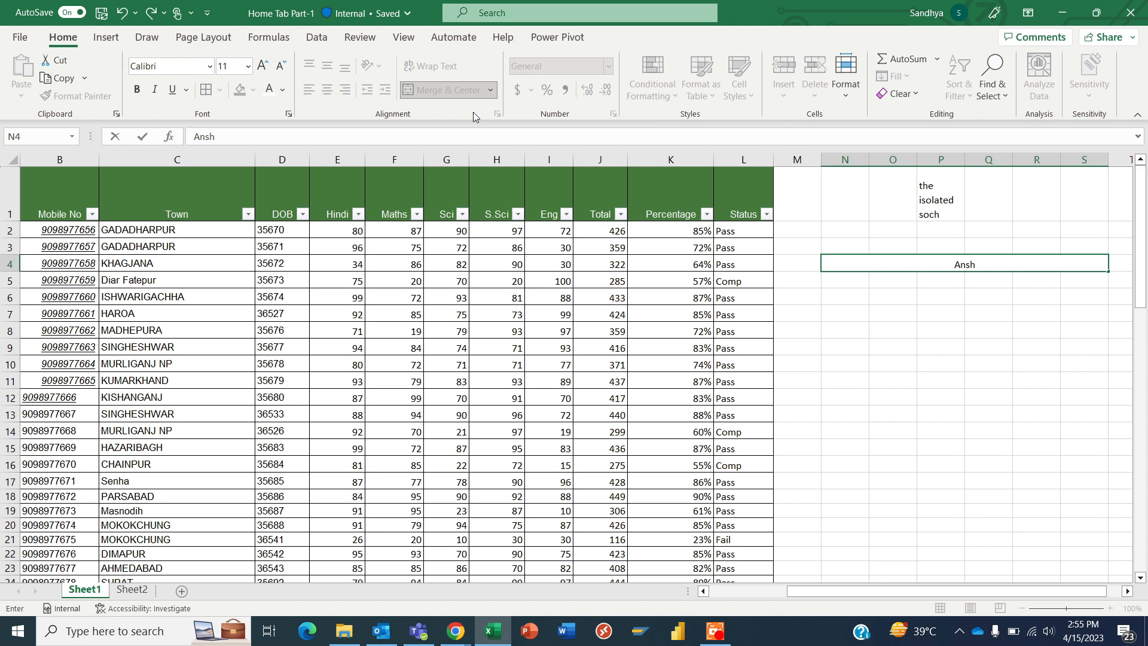
{"action": "key", "text": "Return"}
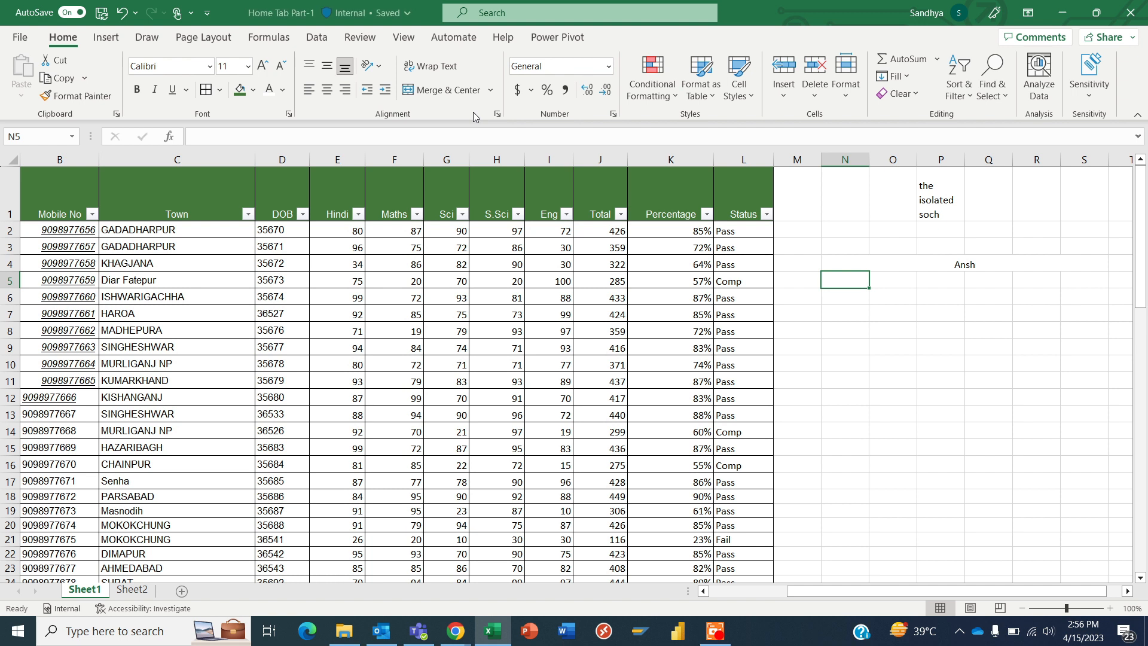
Merge the block N6:R9 row by row with Merge Across
{"action": "key", "text": "Down"}
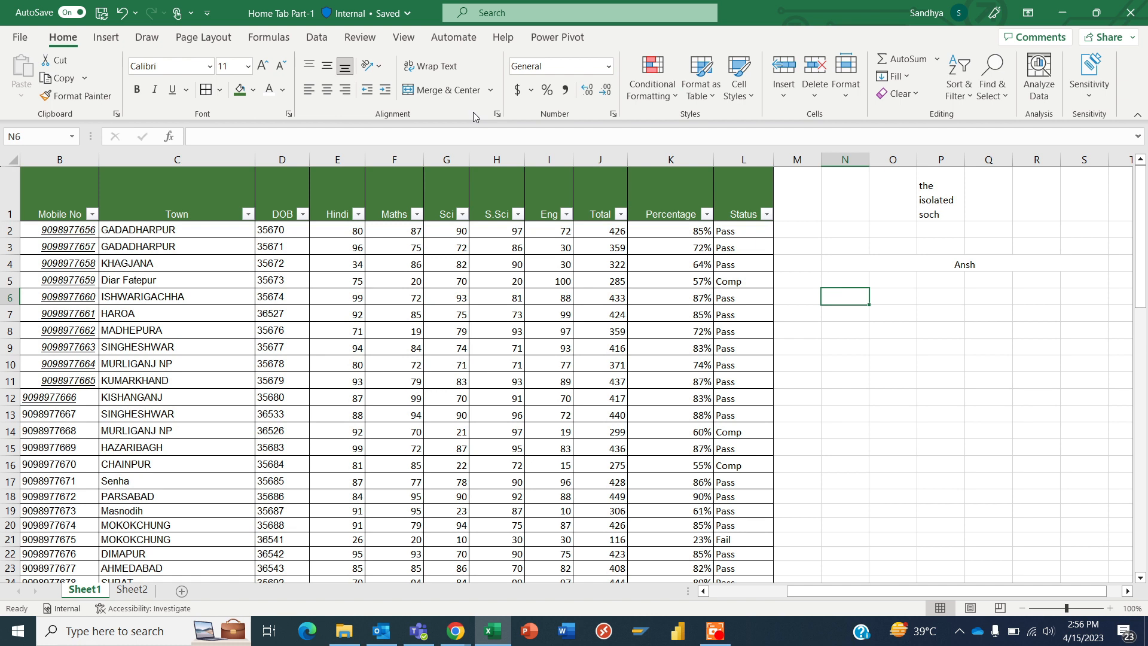
{"action": "key", "text": "shift+Right"}
{"action": "key", "text": "shift+Right"}
{"action": "key", "text": "shift+Right"}
{"action": "key", "text": "shift+Right"}
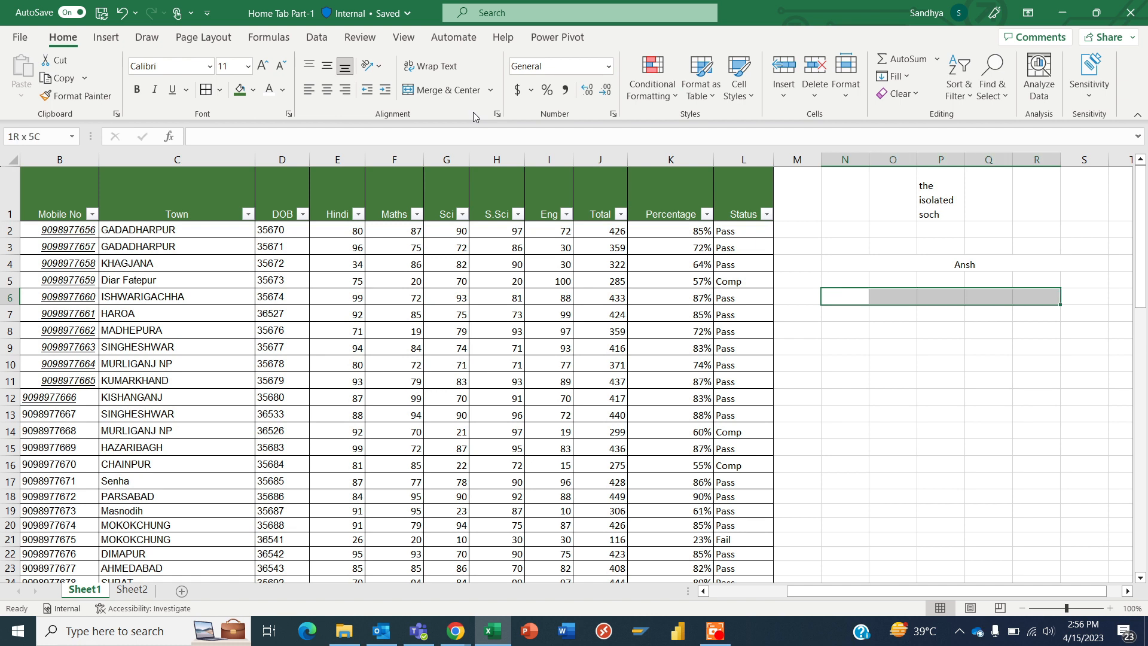
{"action": "key", "text": "shift+Down"}
{"action": "key", "text": "shift+Down"}
{"action": "key", "text": "shift+Down"}
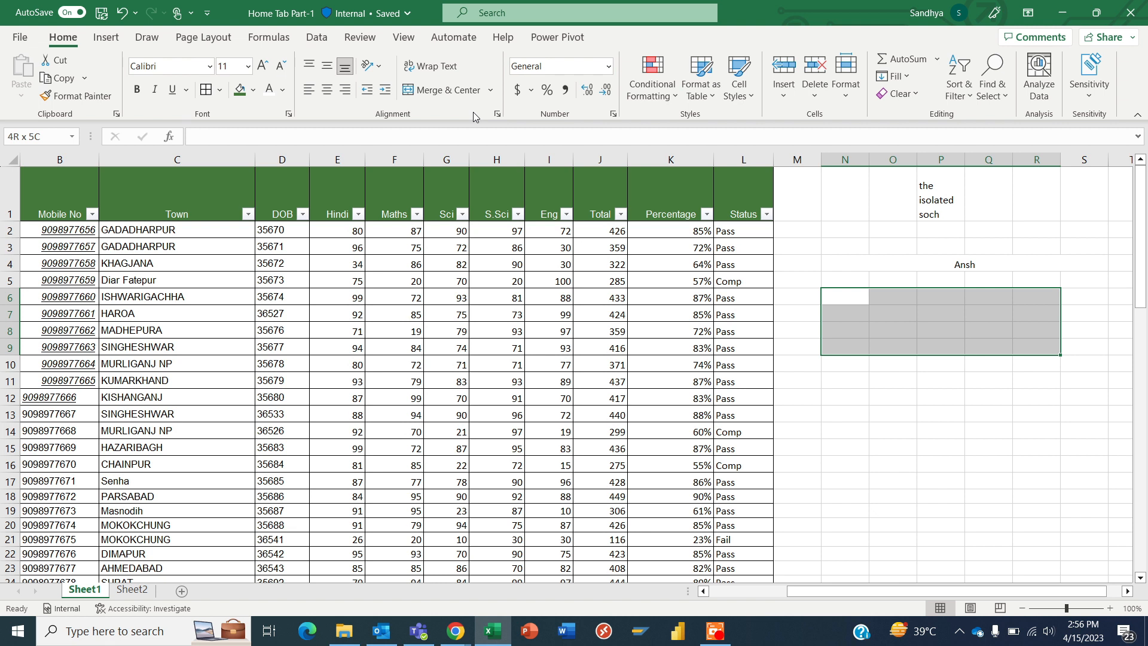
{"action": "left_click", "coordinate": [491, 91]}
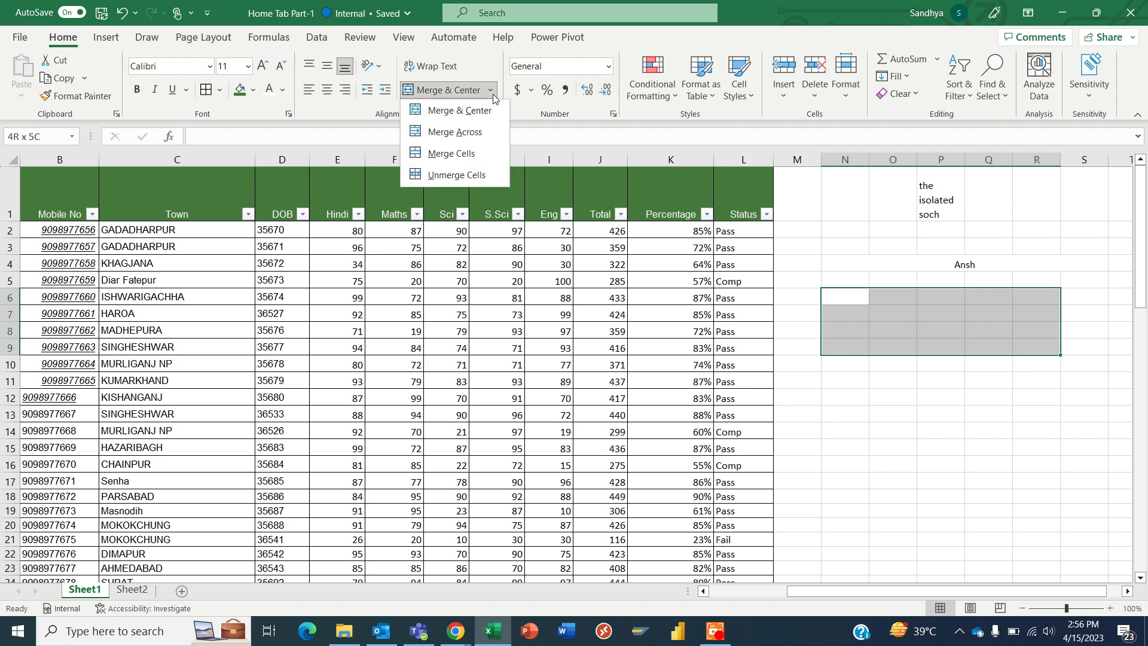
{"action": "left_click", "coordinate": [477, 132]}
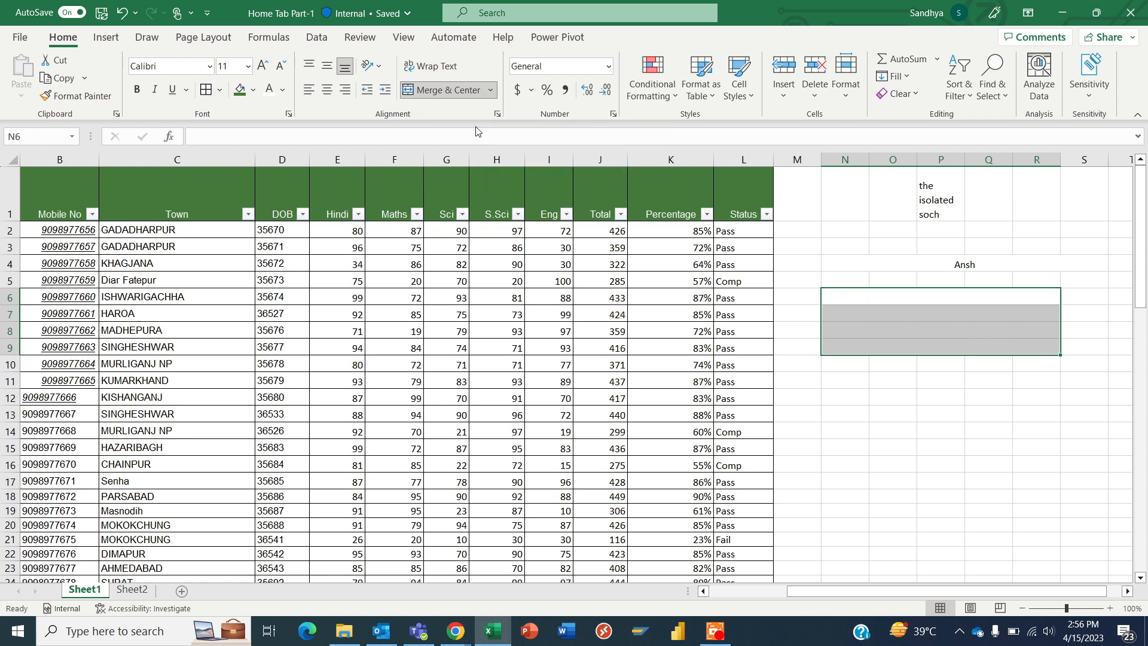
Examine the individually merged rows in N6:R9 by moving down and back up through them
{"action": "key", "text": "Down"}
{"action": "key", "text": "Down"}
{"action": "key", "text": "Down"}
{"action": "key", "text": "Down"}
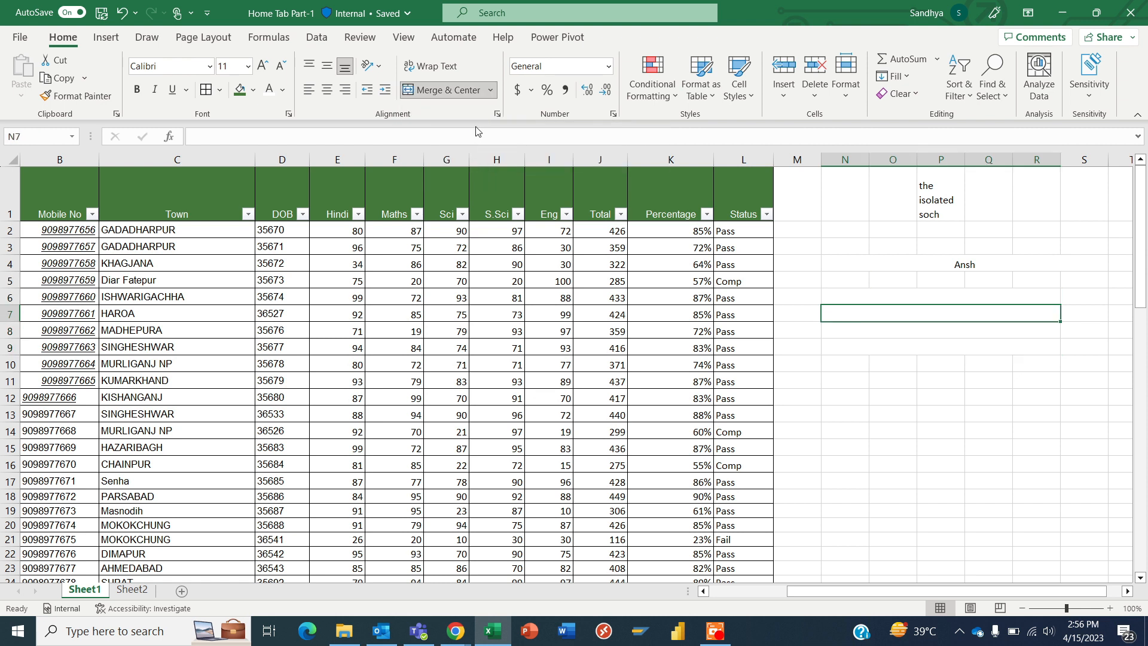
{"action": "key", "text": "Up"}
{"action": "key", "text": "Up"}
{"action": "key", "text": "Up"}
{"action": "key", "text": "Up"}
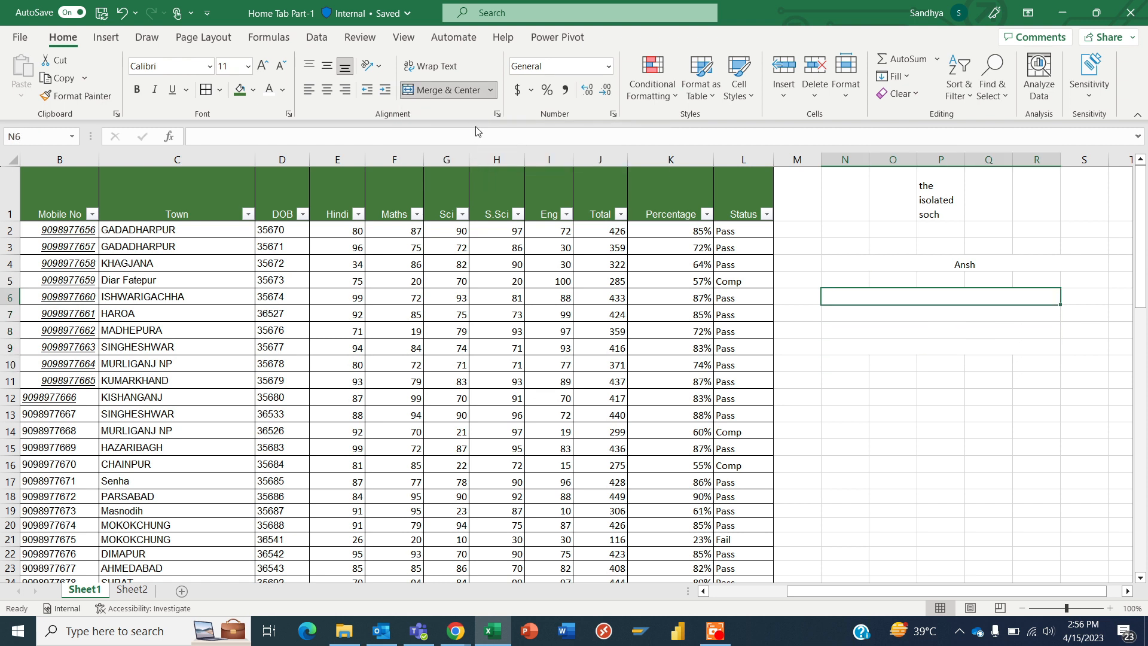
{"action": "type", "text": "sa"}
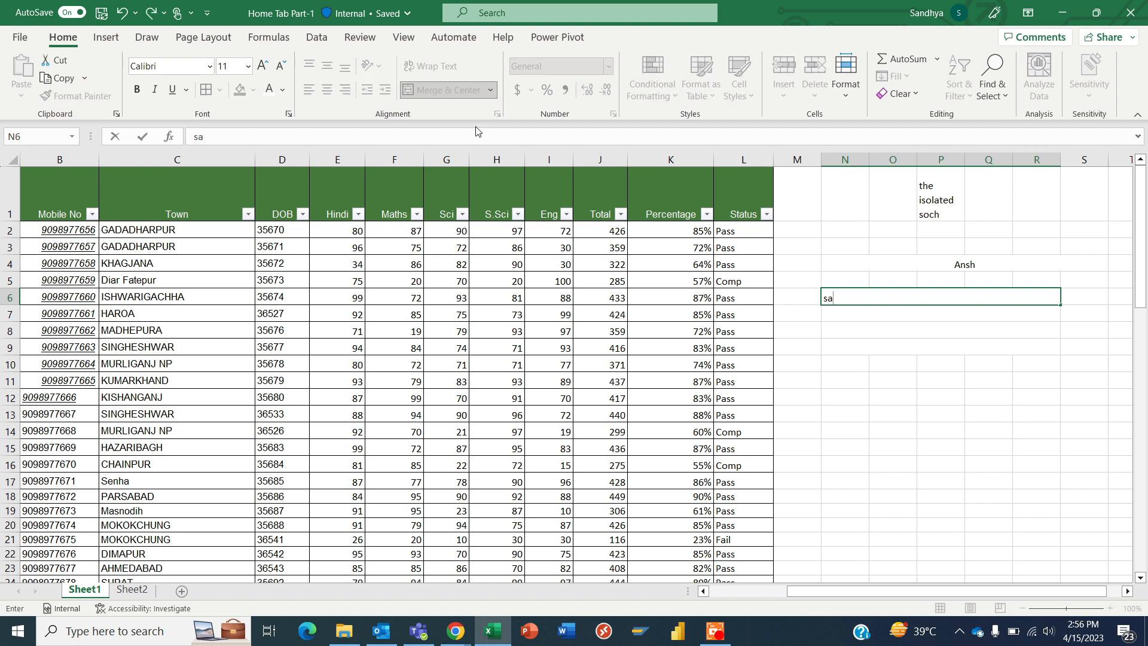
{"action": "key", "text": "BackSpace"}
{"action": "key", "text": "BackSpace"}
{"action": "key", "text": "Return"}
Merge and center the block N10:Q13 into one cell
{"action": "key", "text": "Down"}
{"action": "key", "text": "shift+Down"}
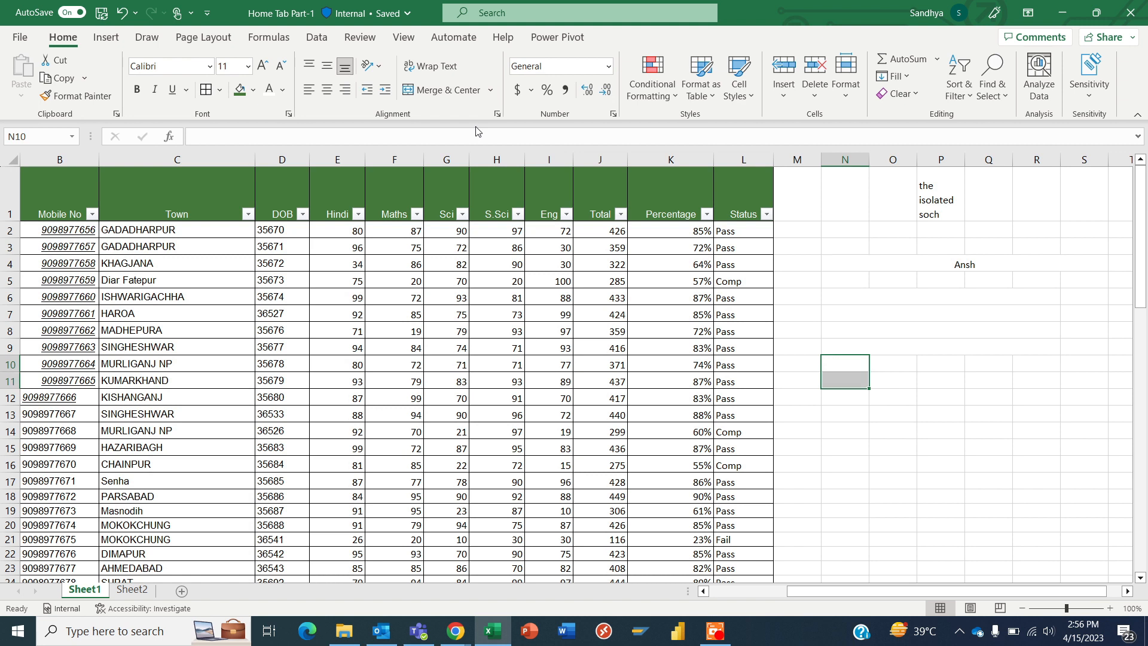
{"action": "key", "text": "shift+Down"}
{"action": "key", "text": "shift+Down"}
{"action": "key", "text": "shift+Right"}
{"action": "key", "text": "shift+Right"}
{"action": "key", "text": "shift+Right"}
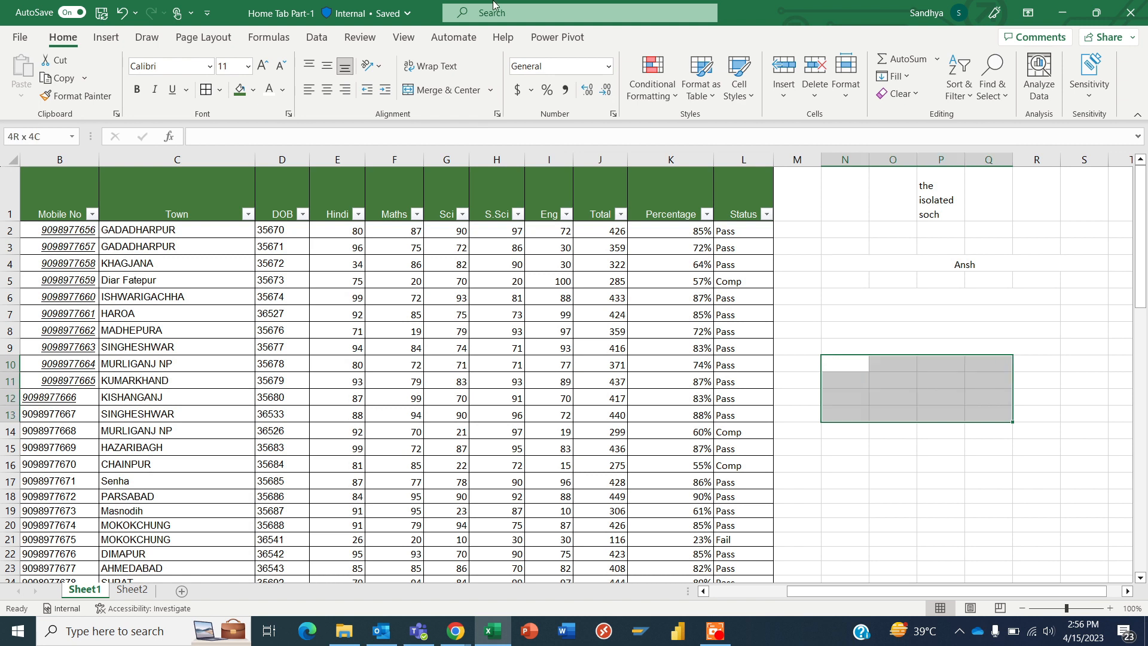
{"action": "left_click", "coordinate": [490, 90]}
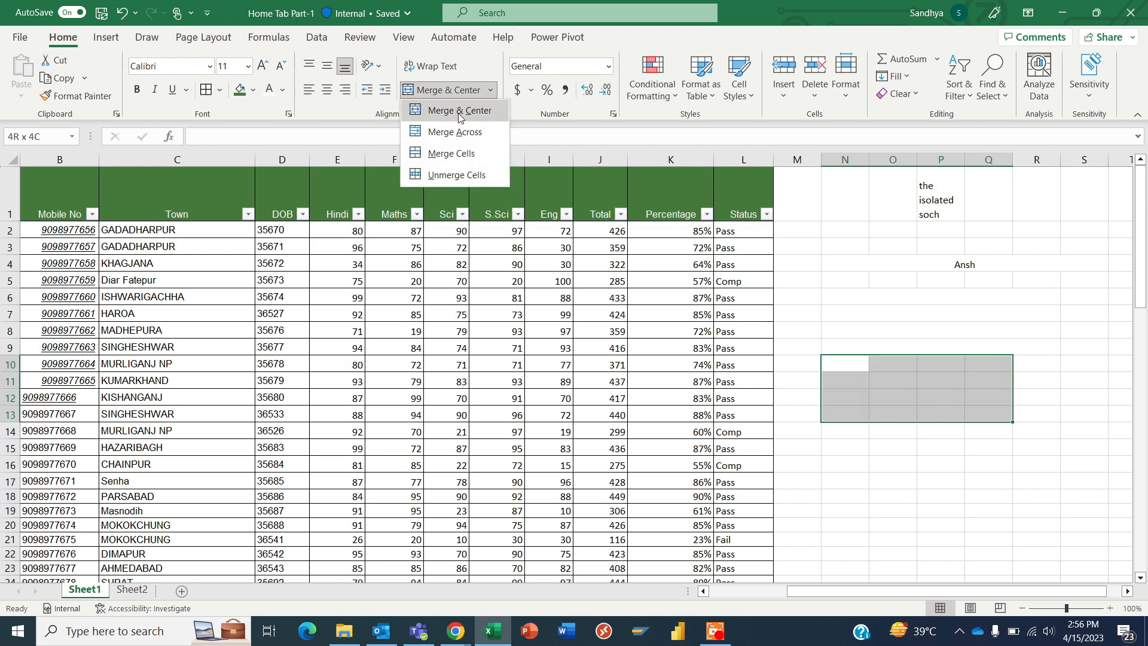
{"action": "left_click", "coordinate": [459, 112]}
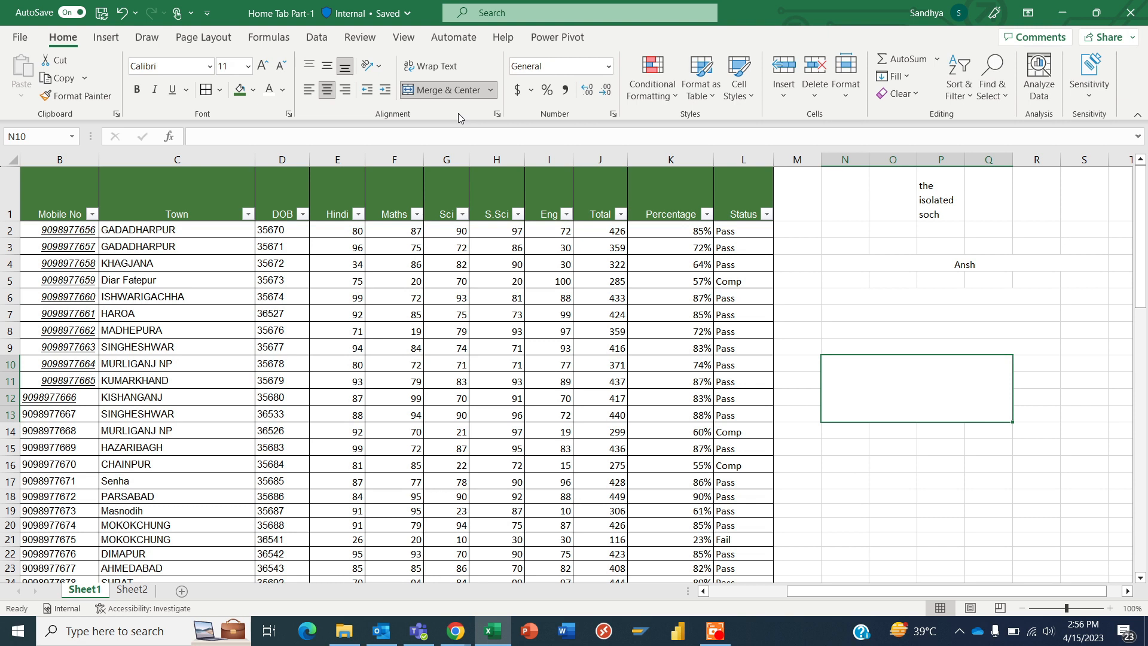
Combine N15:Q21 with Merge Cells and enter the sample text "dhfjkfhasdjkfhkjdshfi" in it
{"action": "left_click_drag", "start_coordinate": [855, 445], "coordinate": [1010, 540]}
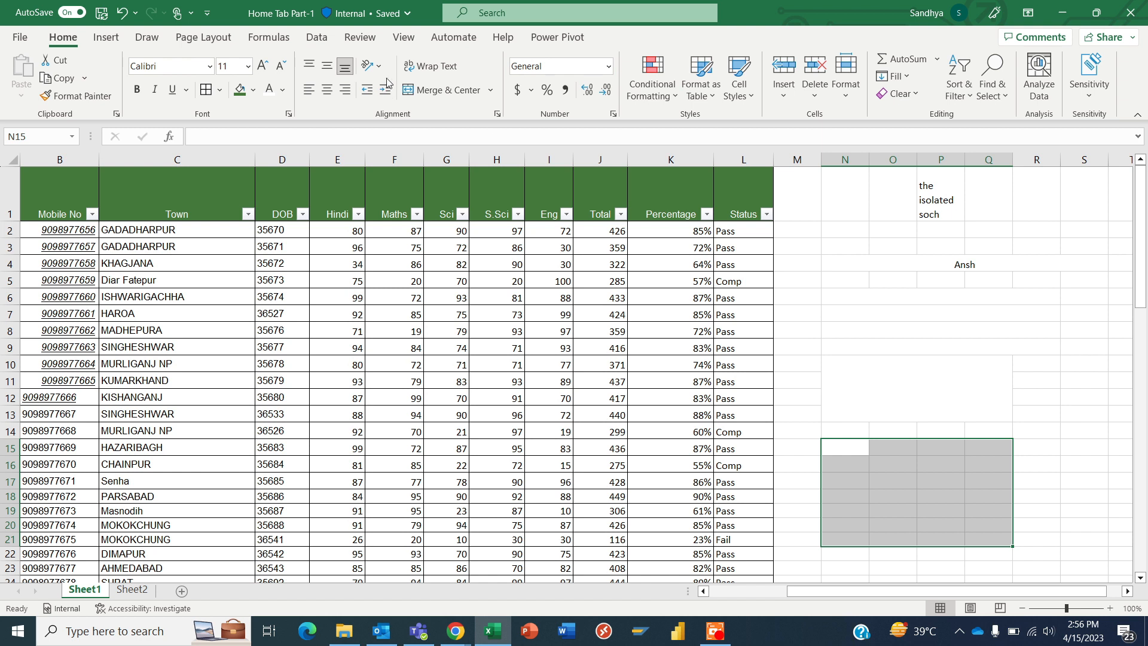
{"action": "left_click", "coordinate": [494, 89]}
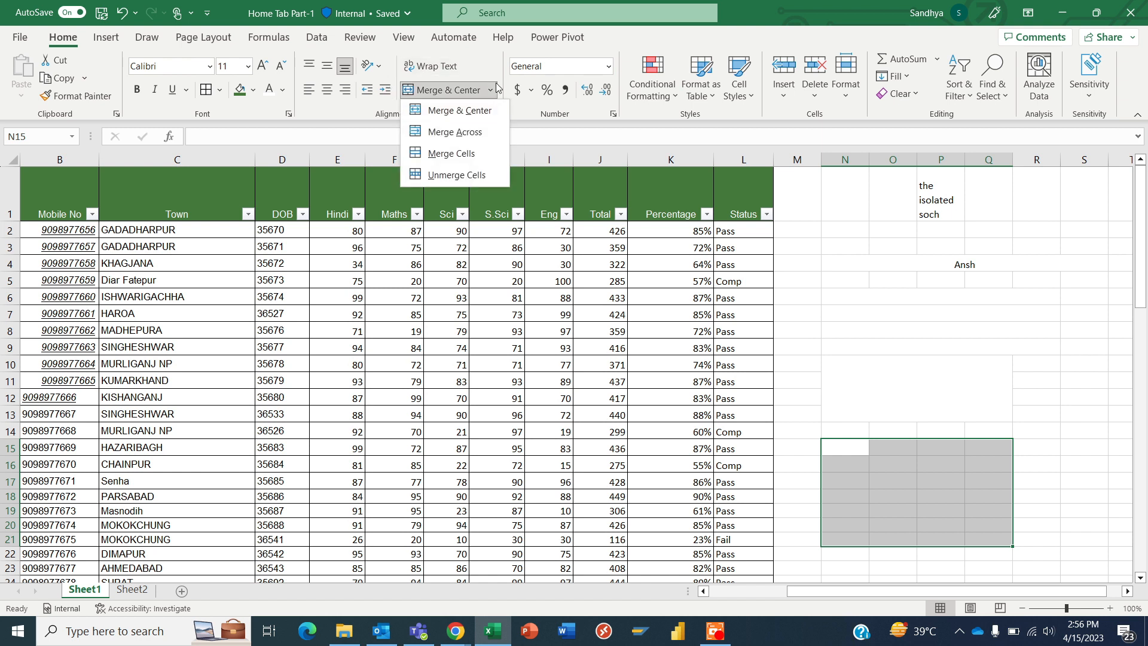
{"action": "left_click", "coordinate": [467, 152]}
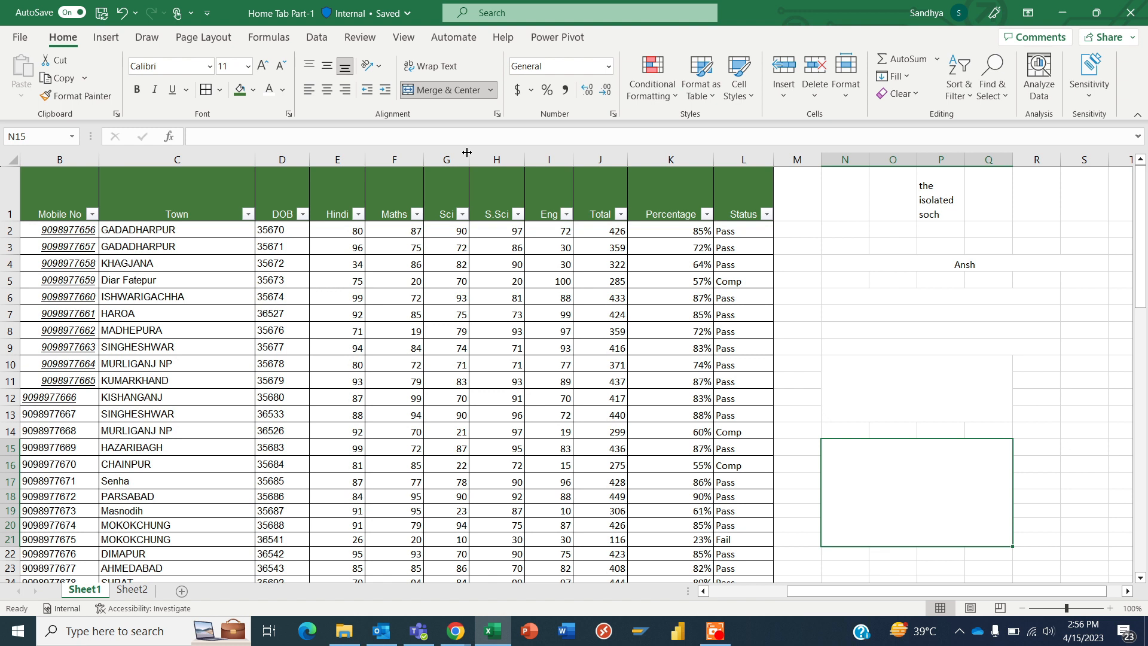
{"action": "type", "text": "dhfjkfhasdjkfhkjdshfi"}
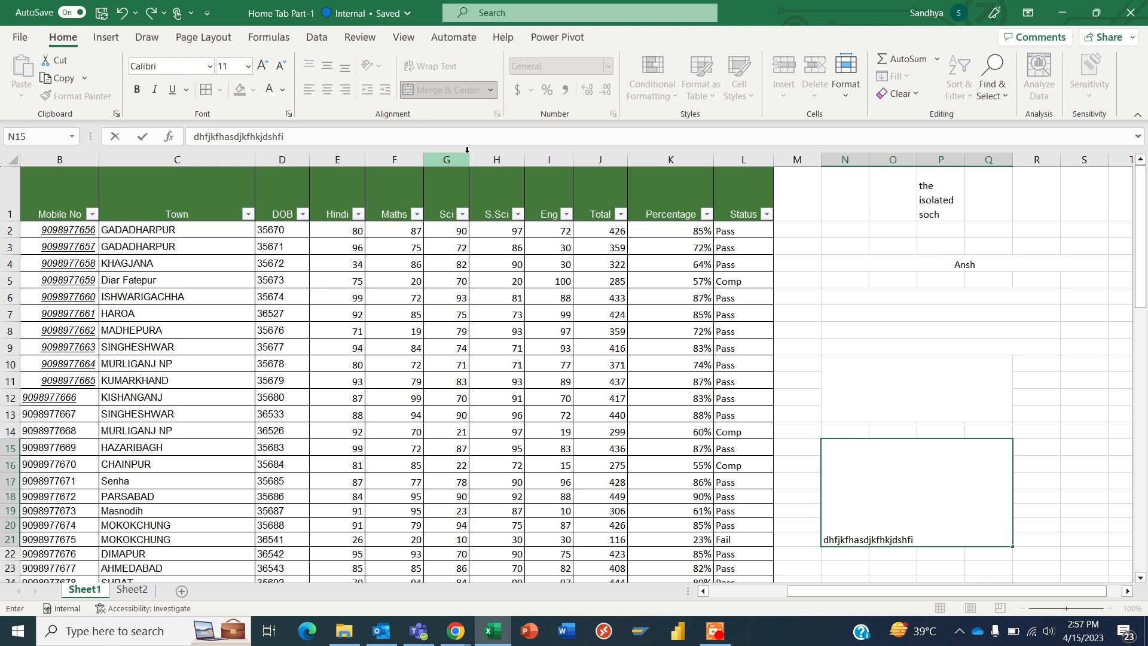
{"action": "key", "text": "Up"}
{"action": "key", "text": "Up"}
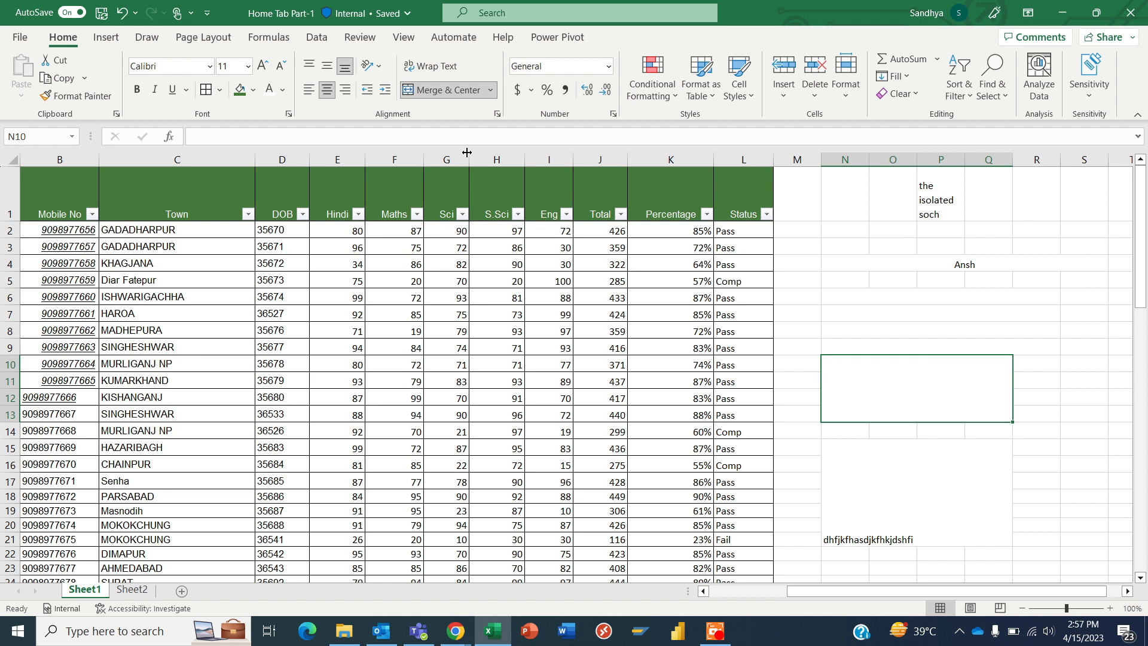
Compare the row-by-row merged cells in N6:R9 with the merged blocks N10:Q13 and N15:Q21
{"action": "key", "text": "Up"}
{"action": "key", "text": "Up"}
{"action": "key", "text": "Up"}
{"action": "key", "text": "Up"}
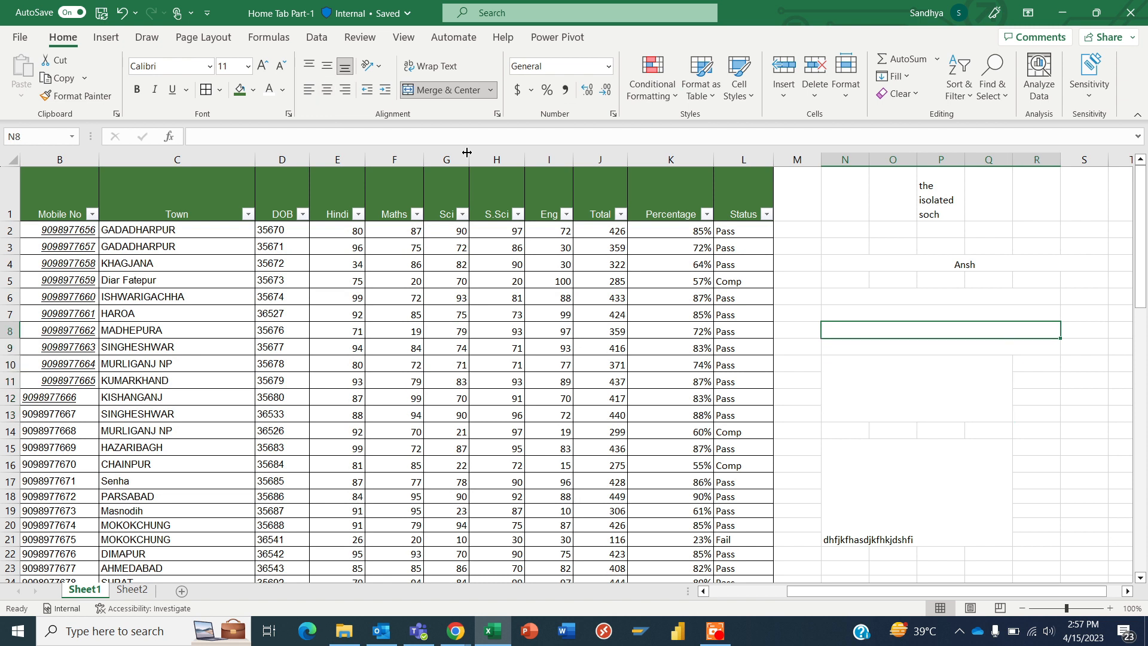
{"action": "key", "text": "shift+Down"}
{"action": "key", "text": "shift+Down"}
{"action": "key", "text": "shift+Down"}
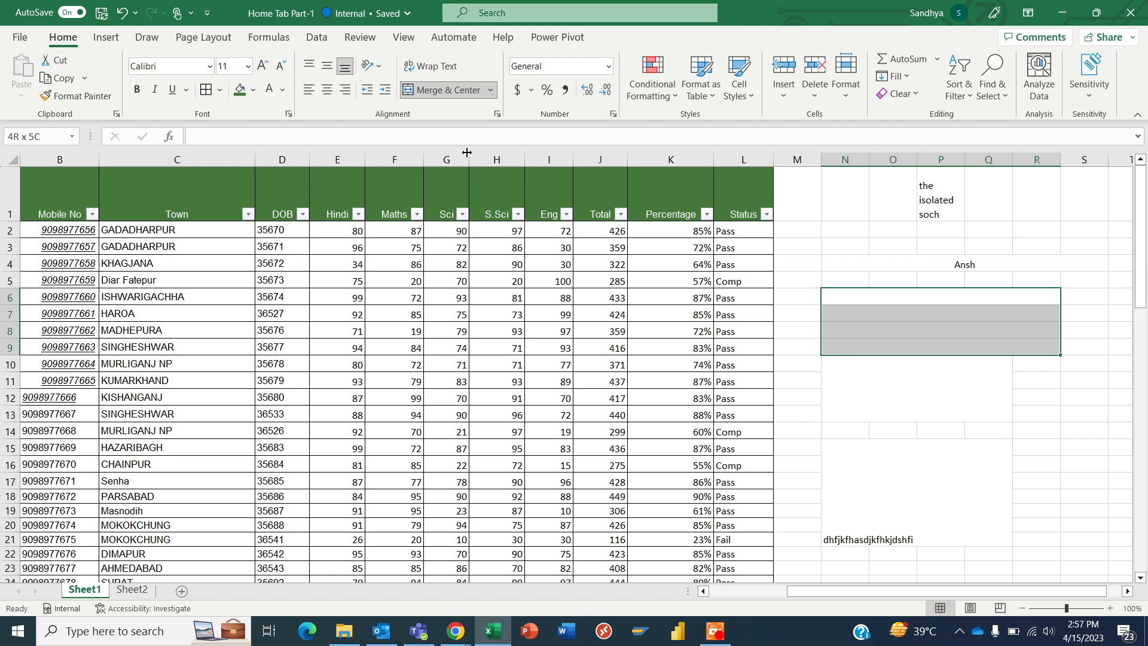
{"action": "key", "text": "Down"}
{"action": "key", "text": "Down"}
{"action": "key", "text": "Down"}
{"action": "key", "text": "Down"}
{"action": "key", "text": "Down"}
{"action": "key", "text": "Down"}
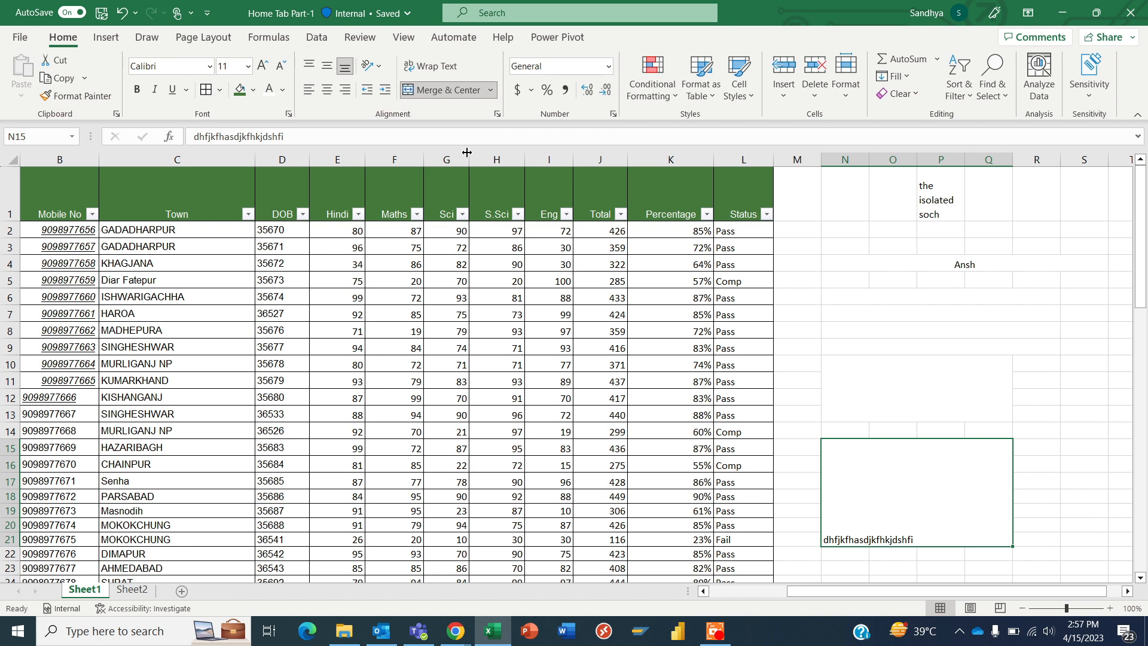
{"action": "key", "text": "Up"}
{"action": "key", "text": "Up"}
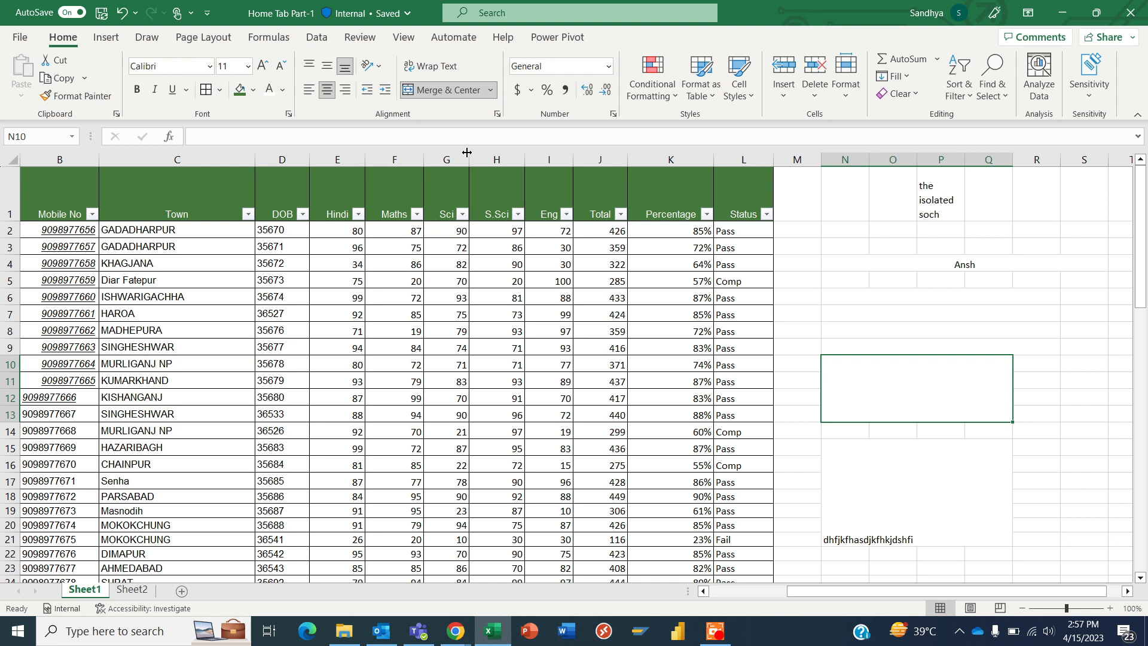
{"action": "key", "text": "Down"}
{"action": "key", "text": "Down"}
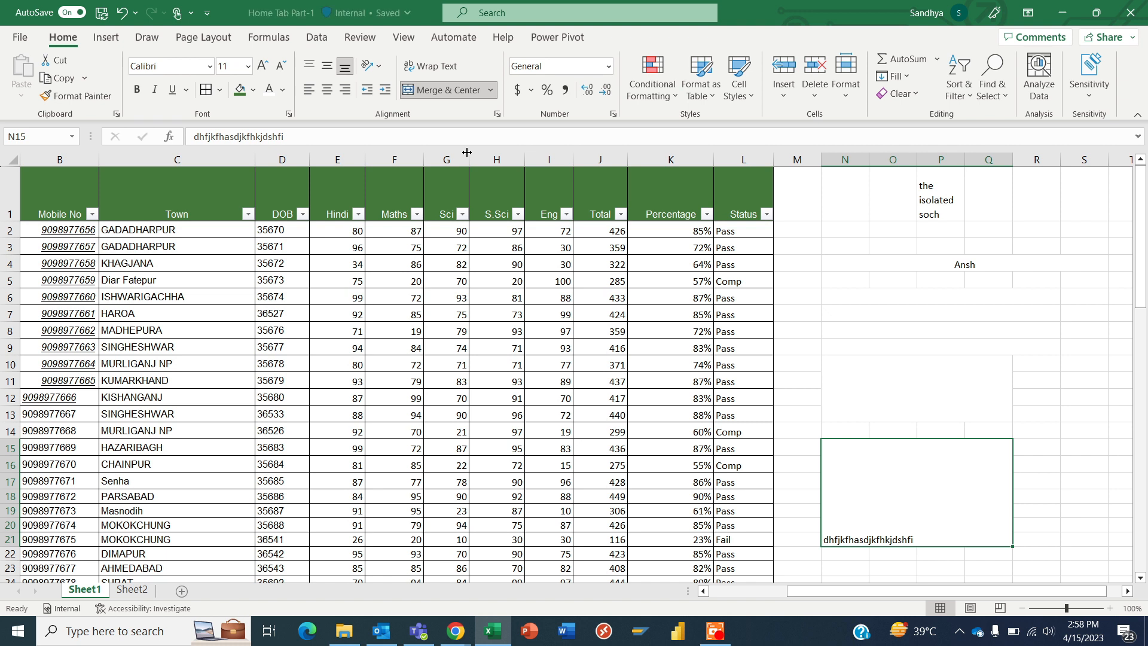
Copy the formatting of the table range B1:L15 with Format Painter and apply it to Sheet2 starting at cell A1
{"action": "left_click", "coordinate": [49, 210]}
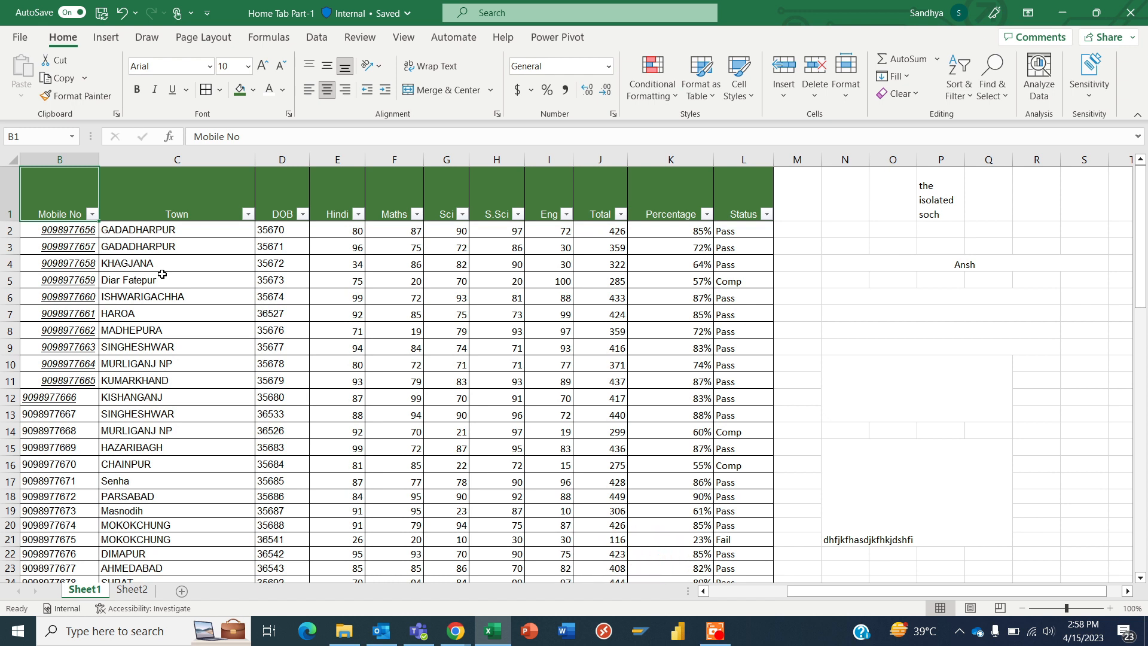
{"action": "key", "text": "shift+Right"}
{"action": "key", "text": "shift+Right"}
{"action": "key", "text": "shift+Right"}
{"action": "key", "text": "shift+Right"}
{"action": "key", "text": "shift+Right"}
{"action": "key", "text": "shift+Right"}
{"action": "key", "text": "shift+Right"}
{"action": "key", "text": "shift+Right"}
{"action": "key", "text": "shift+Right"}
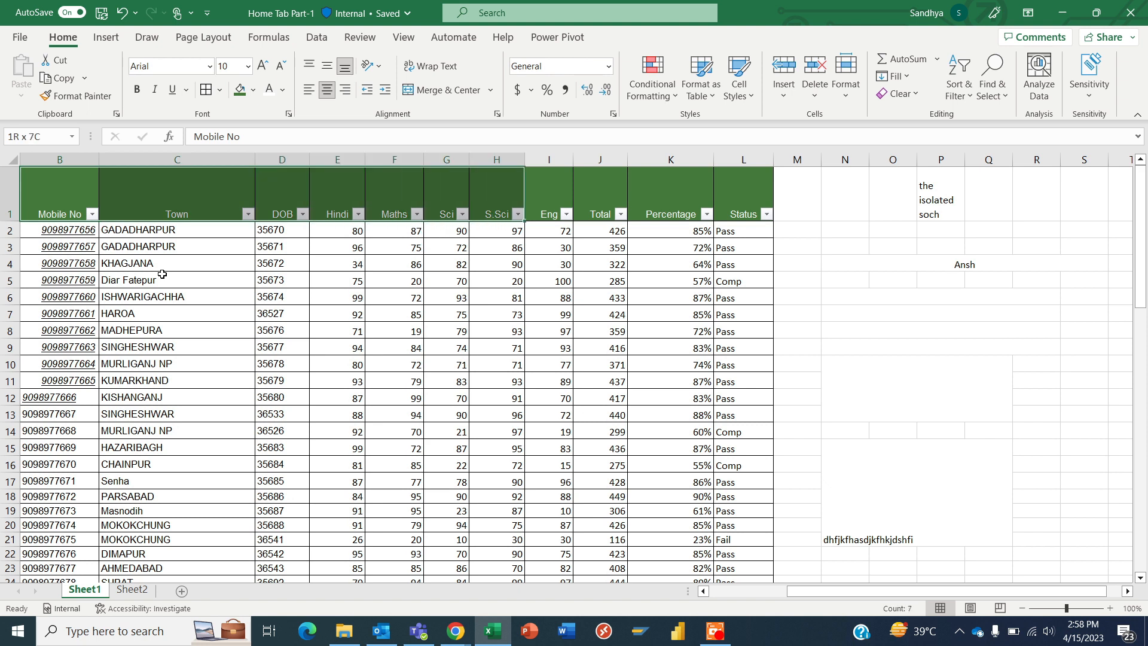
{"action": "key", "text": "shift+Down"}
{"action": "key", "text": "shift+Right"}
{"action": "key", "text": "shift+Right"}
{"action": "key", "text": "shift+Down"}
{"action": "key", "text": "shift+Left"}
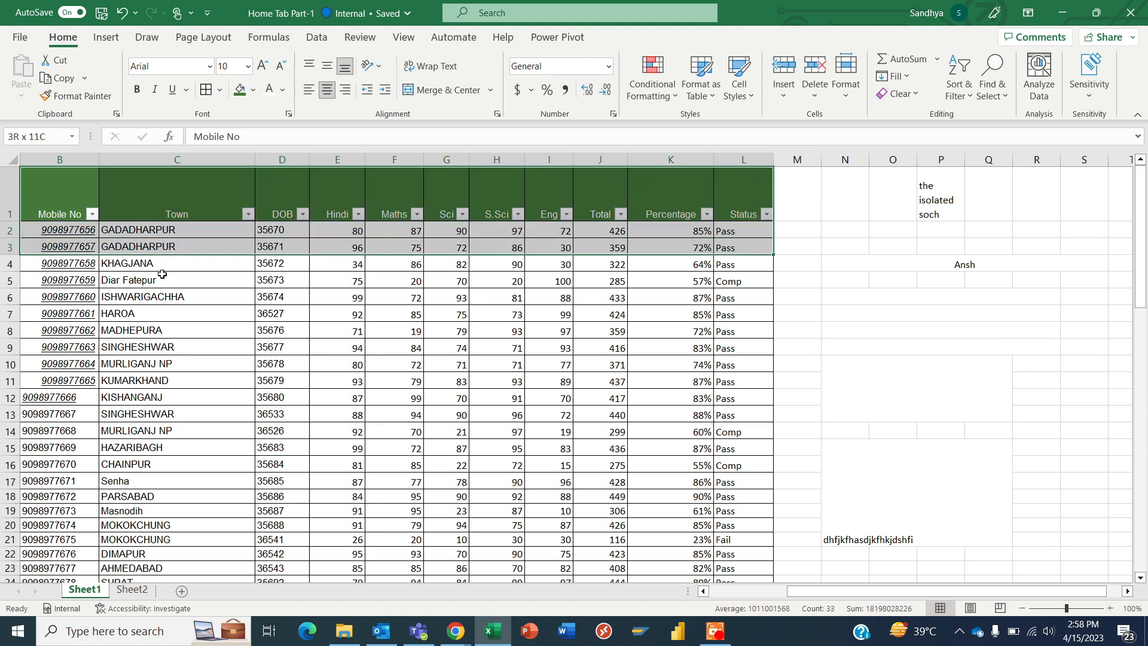
{"action": "key", "text": "shift+Down"}
{"action": "key", "text": "shift+Down"}
{"action": "key", "text": "shift+Down"}
{"action": "key", "text": "shift+Down"}
{"action": "key", "text": "shift+Down"}
{"action": "key", "text": "shift+Down"}
{"action": "key", "text": "shift+Down"}
{"action": "key", "text": "shift+Down"}
{"action": "key", "text": "shift+Down"}
{"action": "key", "text": "shift+Down"}
{"action": "key", "text": "shift+Down"}
{"action": "key", "text": "shift+Down"}
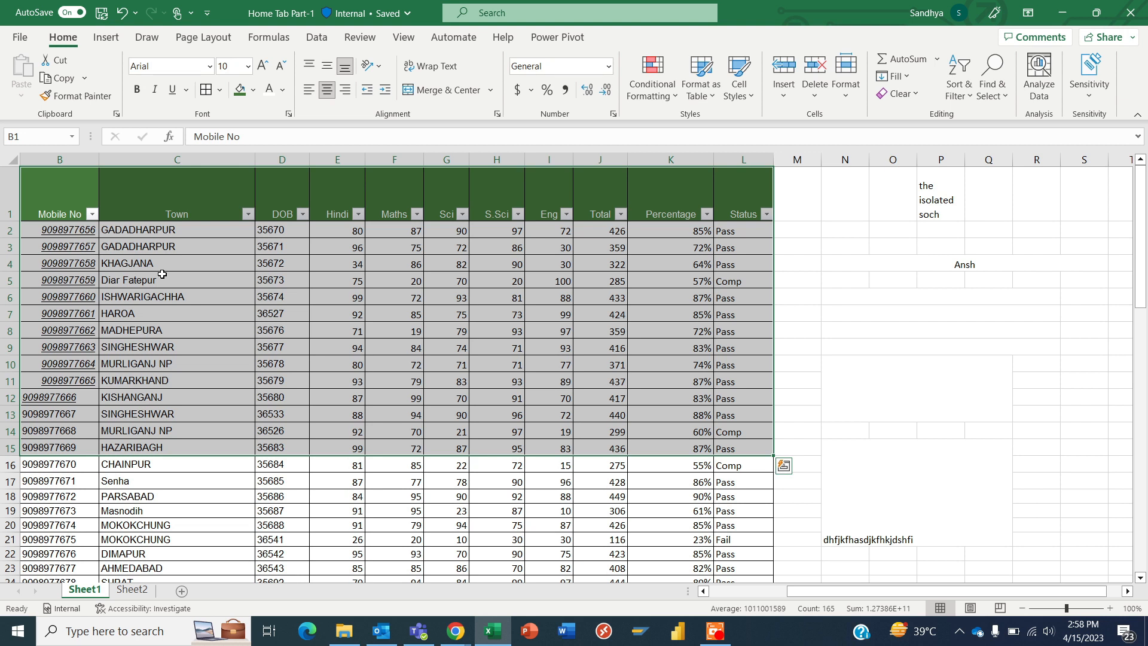
{"action": "left_click", "coordinate": [82, 96]}
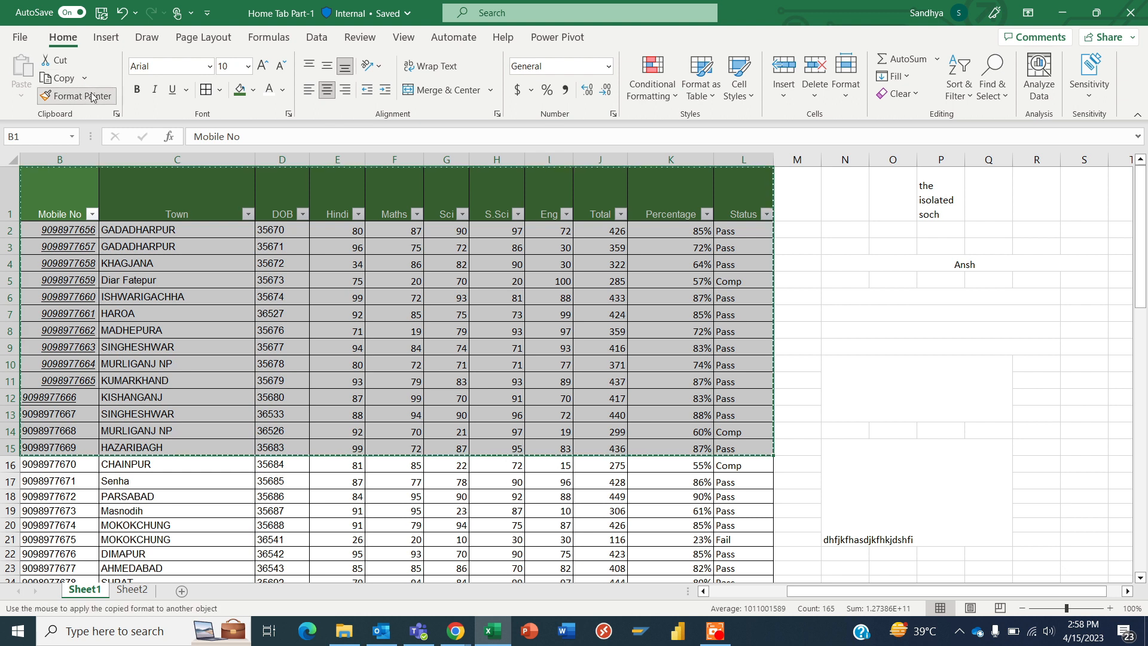
{"action": "left_click", "coordinate": [134, 590]}
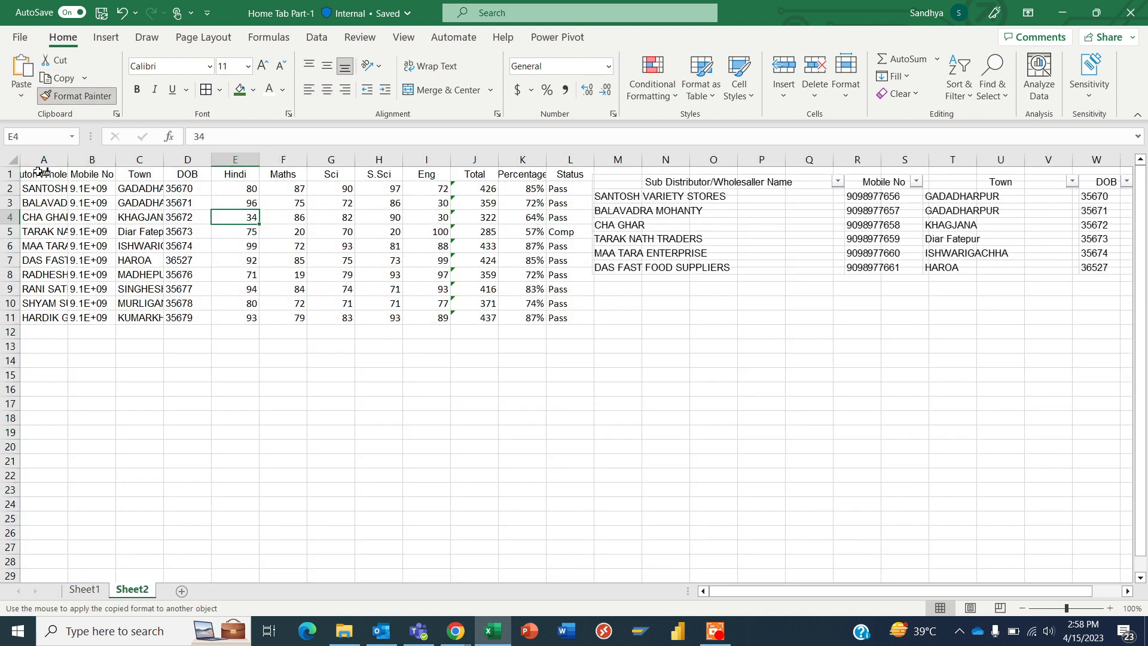
{"action": "left_click", "coordinate": [38, 171]}
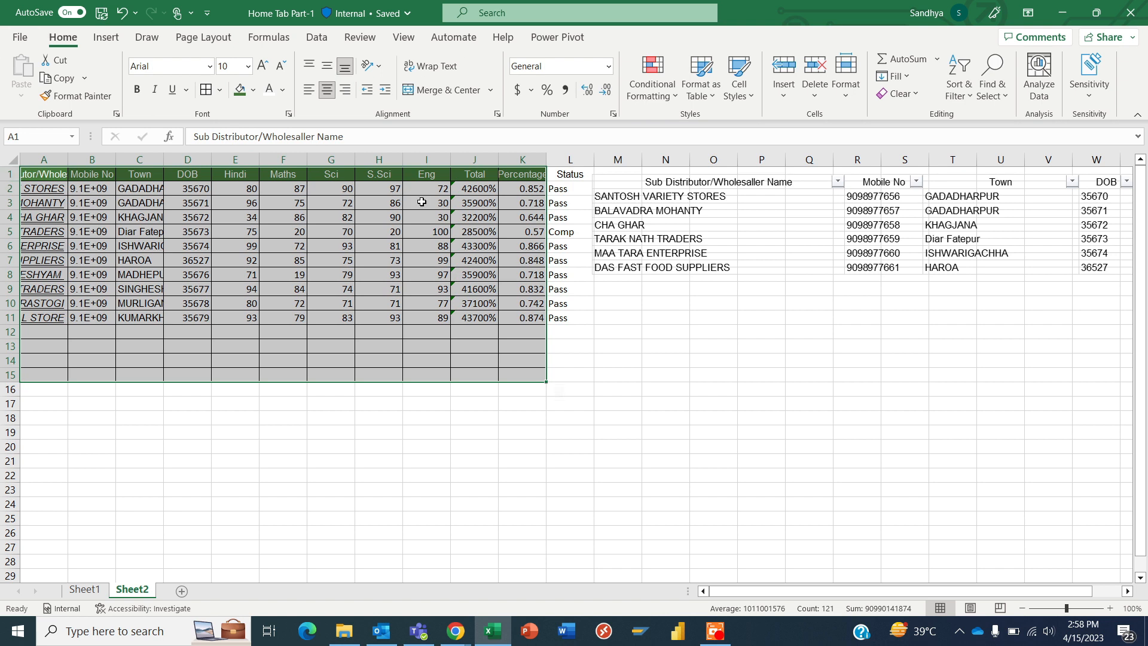
Return to Sheet1 and apply the Number format to the Hindi marks in E2:E8
{"action": "left_click", "coordinate": [85, 590]}
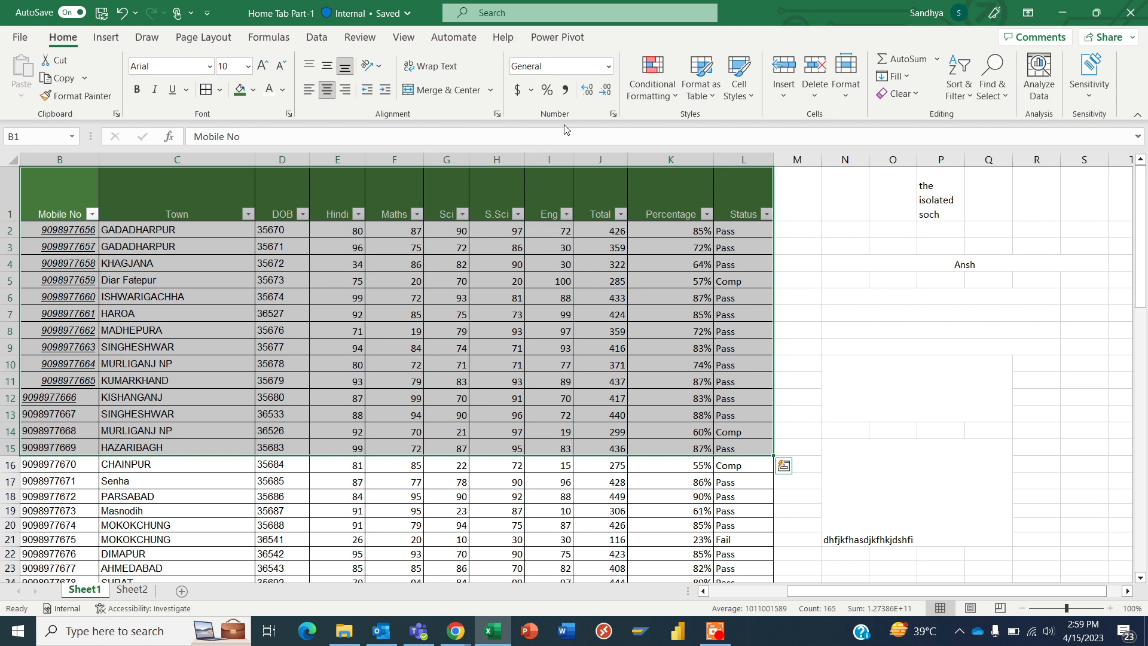
{"action": "key", "text": "Right"}
{"action": "key", "text": "Right"}
{"action": "key", "text": "Right"}
{"action": "key", "text": "Down"}
{"action": "key", "text": "Down"}
{"action": "key", "text": "Up"}
{"action": "key", "text": "shift+Down"}
{"action": "key", "text": "shift+Down"}
{"action": "key", "text": "shift+Down"}
{"action": "key", "text": "shift+Down"}
{"action": "key", "text": "shift+Down"}
{"action": "key", "text": "shift+Down"}
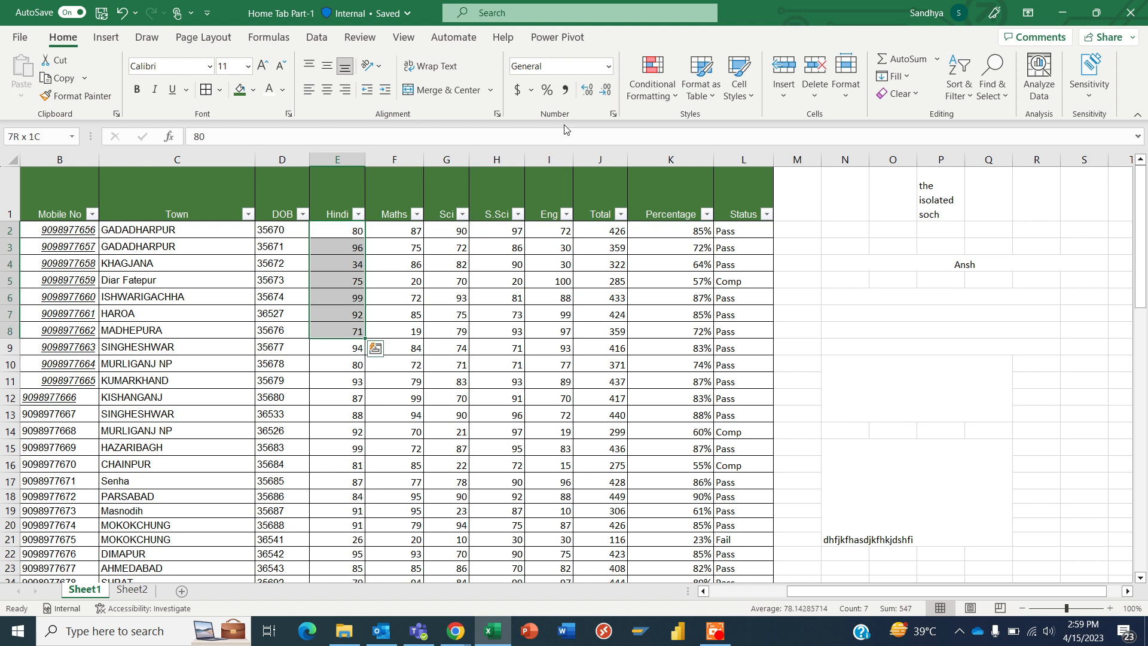
{"action": "left_click", "coordinate": [608, 67]}
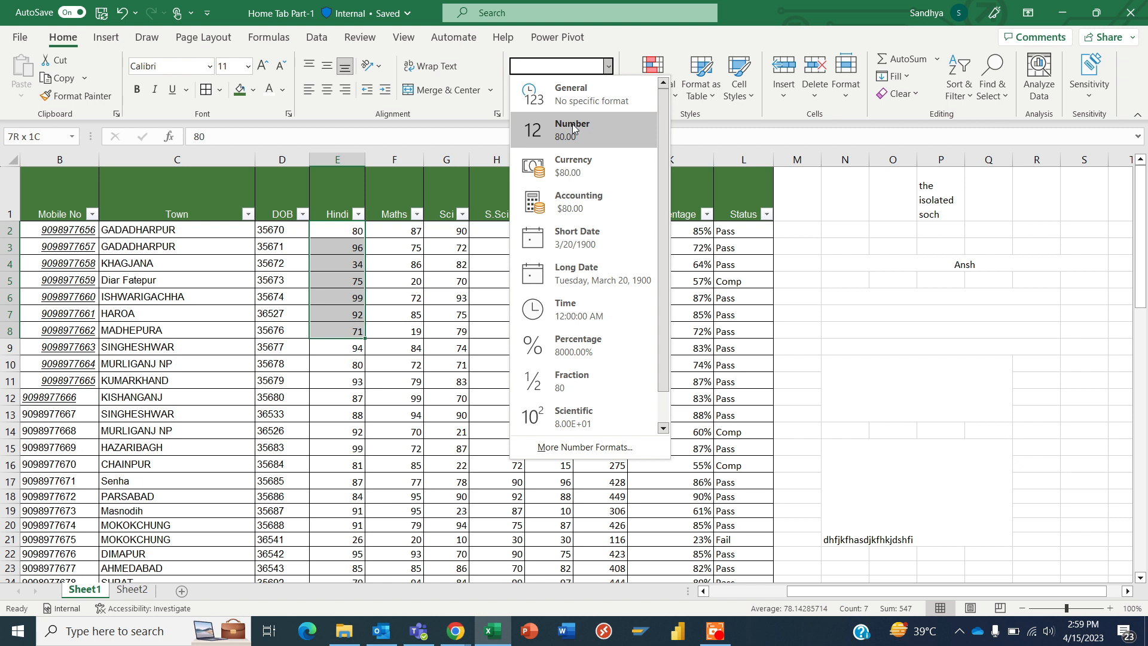
{"action": "key", "text": "Escape"}
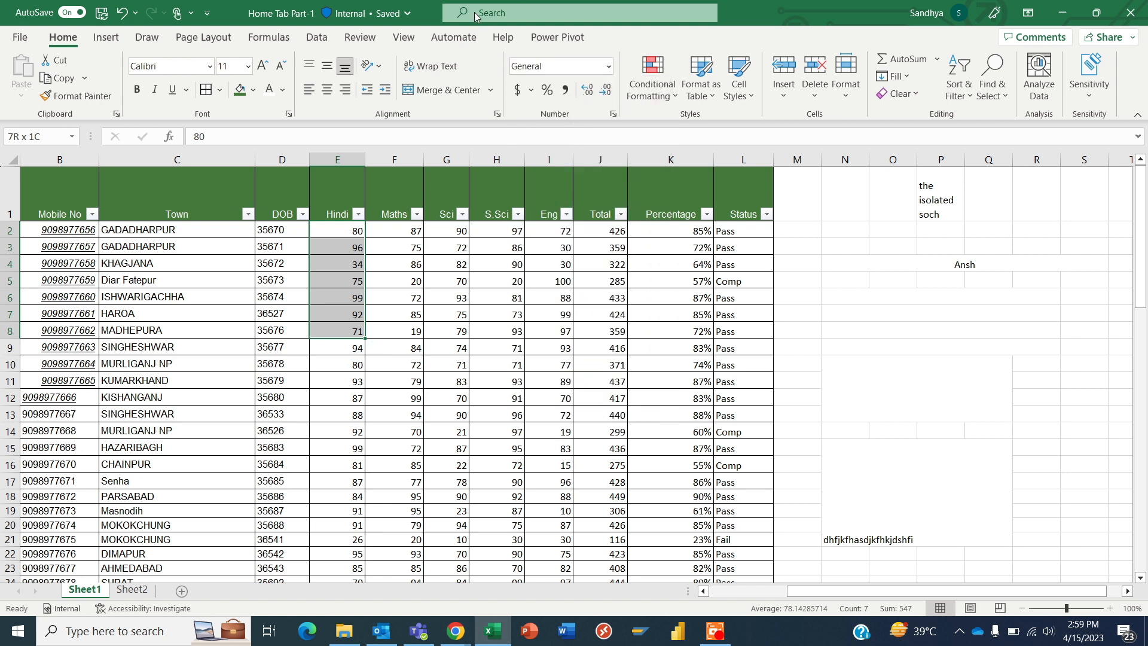
{"action": "left_click", "coordinate": [609, 67]}
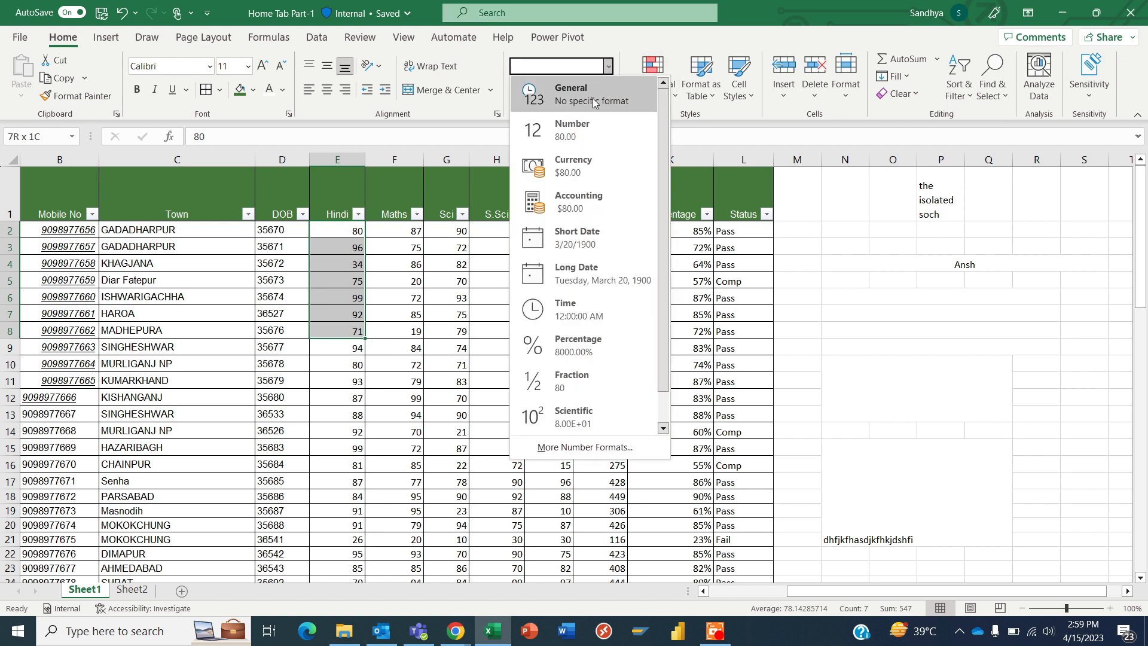
{"action": "left_click", "coordinate": [583, 133]}
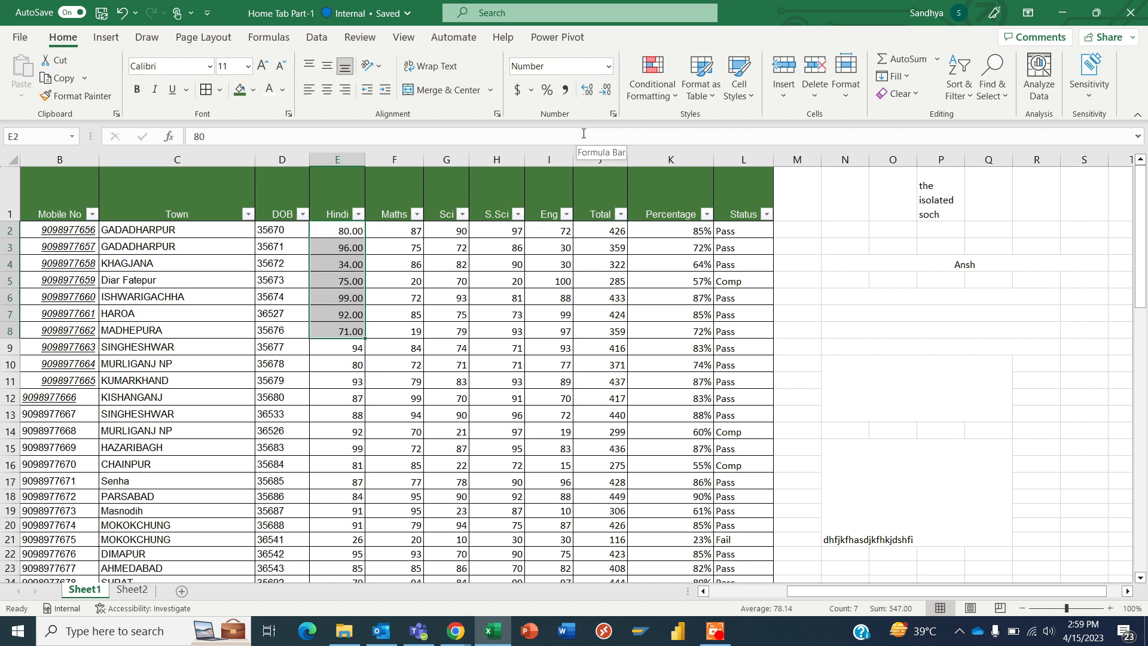
Reselect the Hindi marks in E2:E8 and review the number formats available for them
{"action": "left_click", "coordinate": [388, 229]}
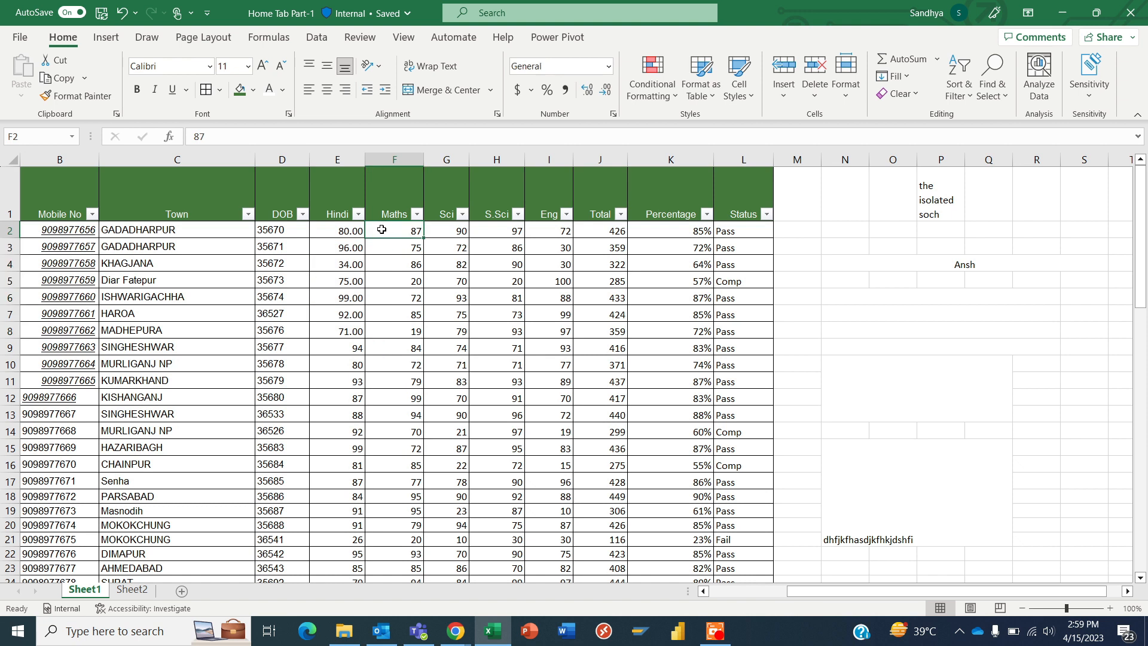
{"action": "left_click", "coordinate": [353, 232]}
{"action": "key", "text": "shift+Down"}
{"action": "key", "text": "shift+Down"}
{"action": "key", "text": "shift+Down"}
{"action": "key", "text": "shift+Down"}
{"action": "key", "text": "shift+Down"}
{"action": "key", "text": "shift+Down"}
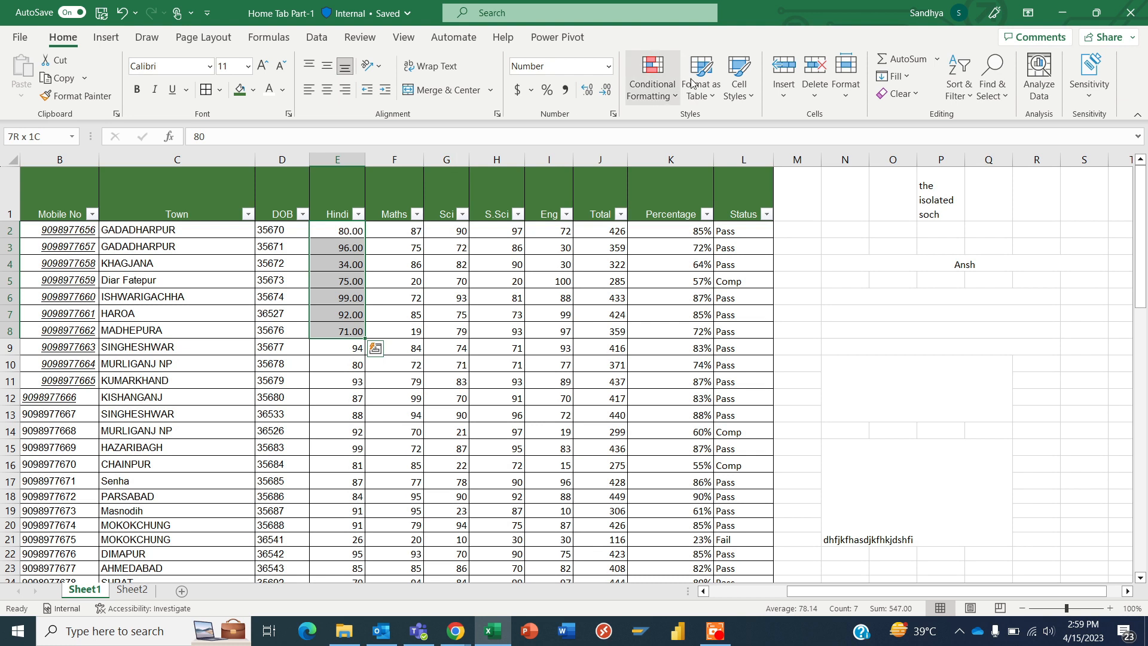
{"action": "left_click", "coordinate": [609, 67]}
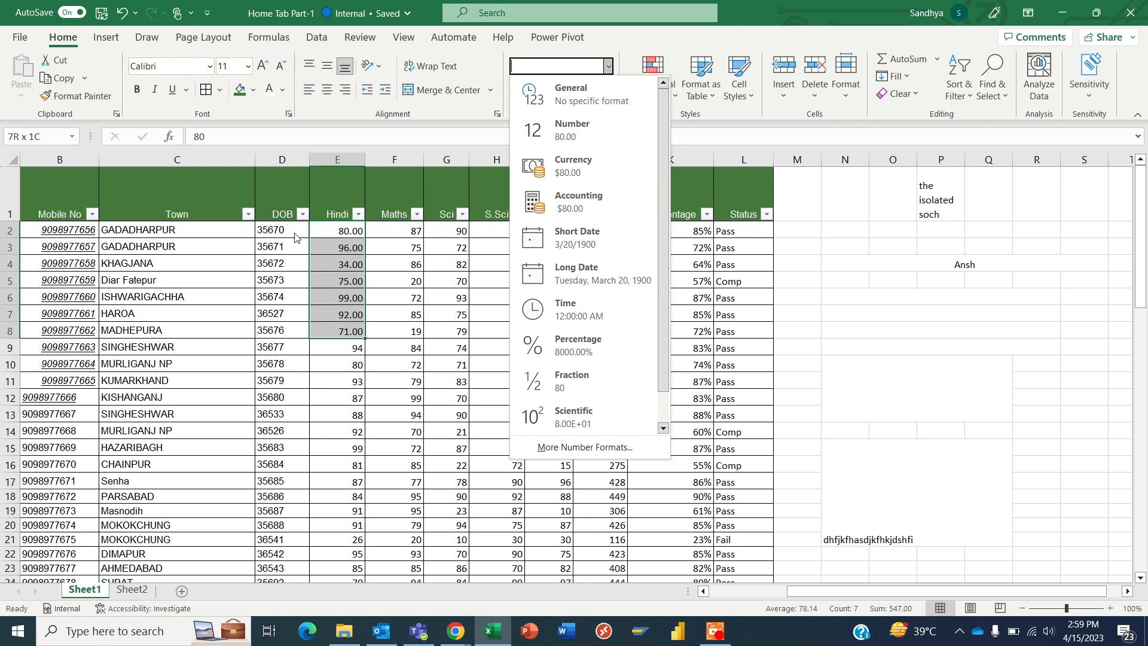
{"action": "left_click", "coordinate": [275, 200]}
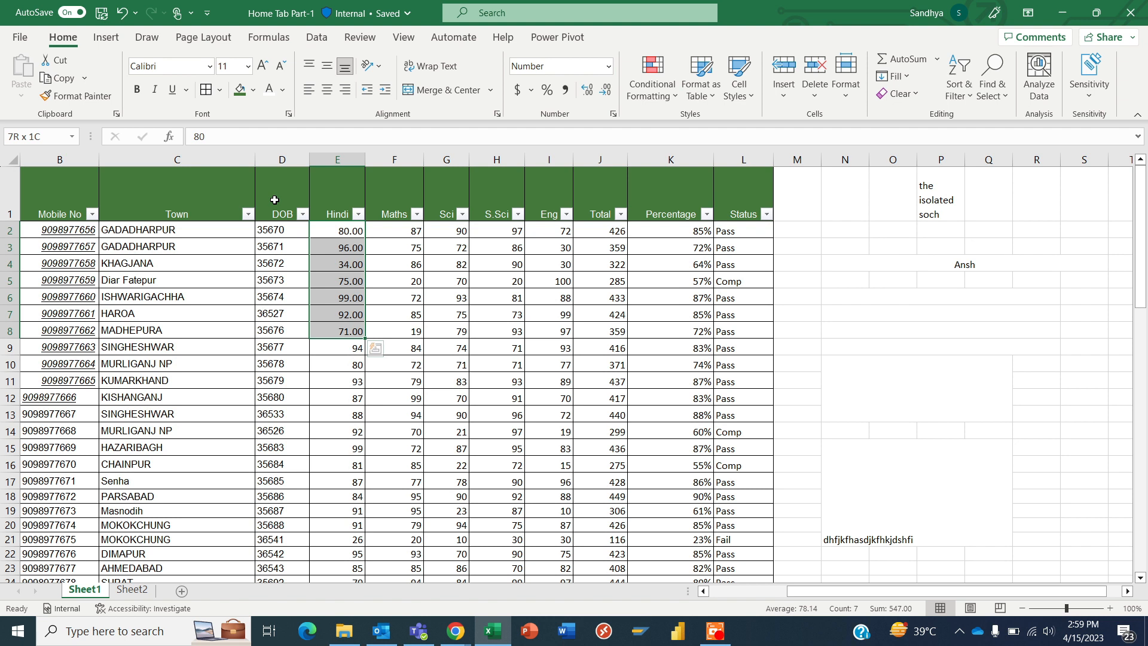
Format all the values in the DOB column, from D2 down to the last row, as Short Date
{"action": "key", "text": "Left"}
{"action": "key", "text": "shift+Down"}
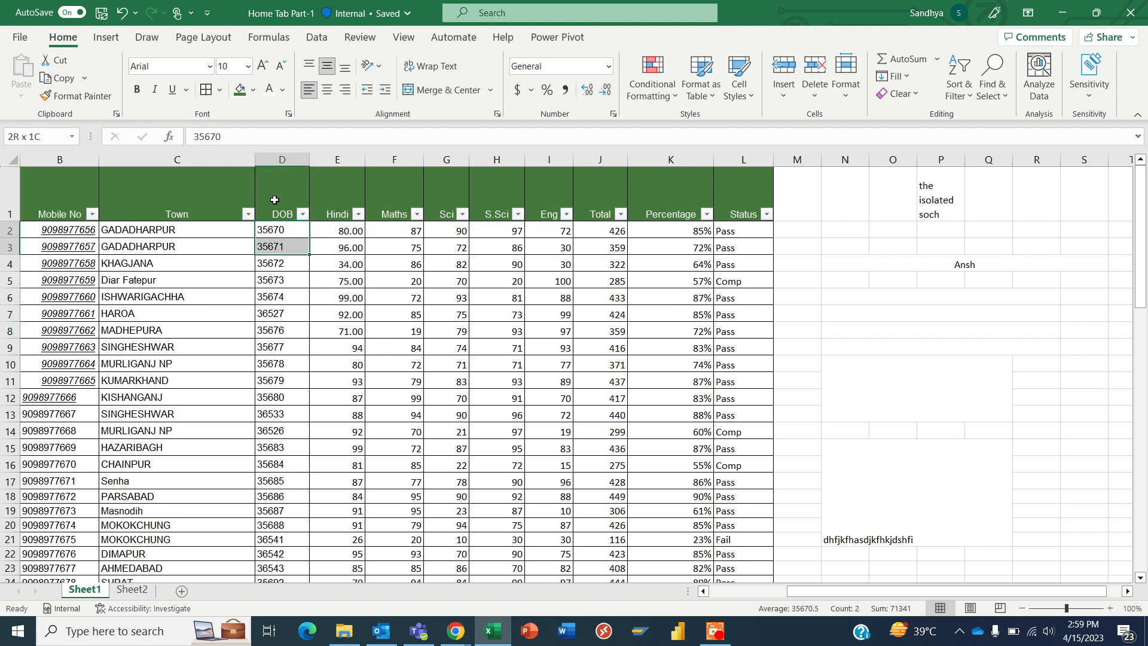
{"action": "key", "text": "ctrl+shift+Down"}
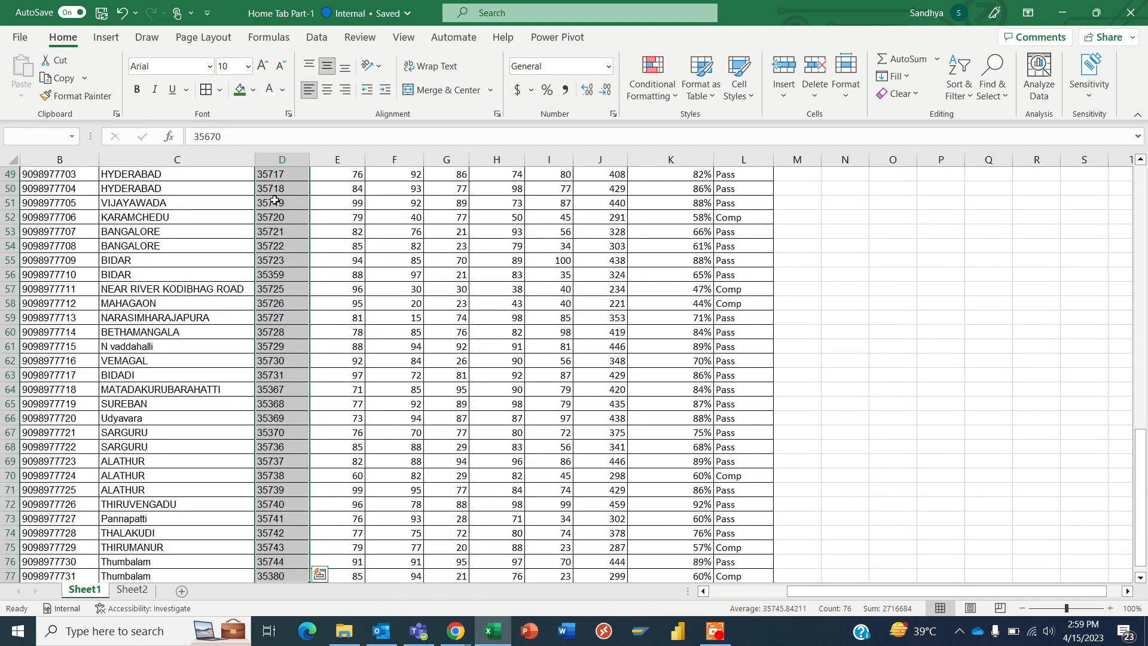
{"action": "left_click", "coordinate": [609, 65]}
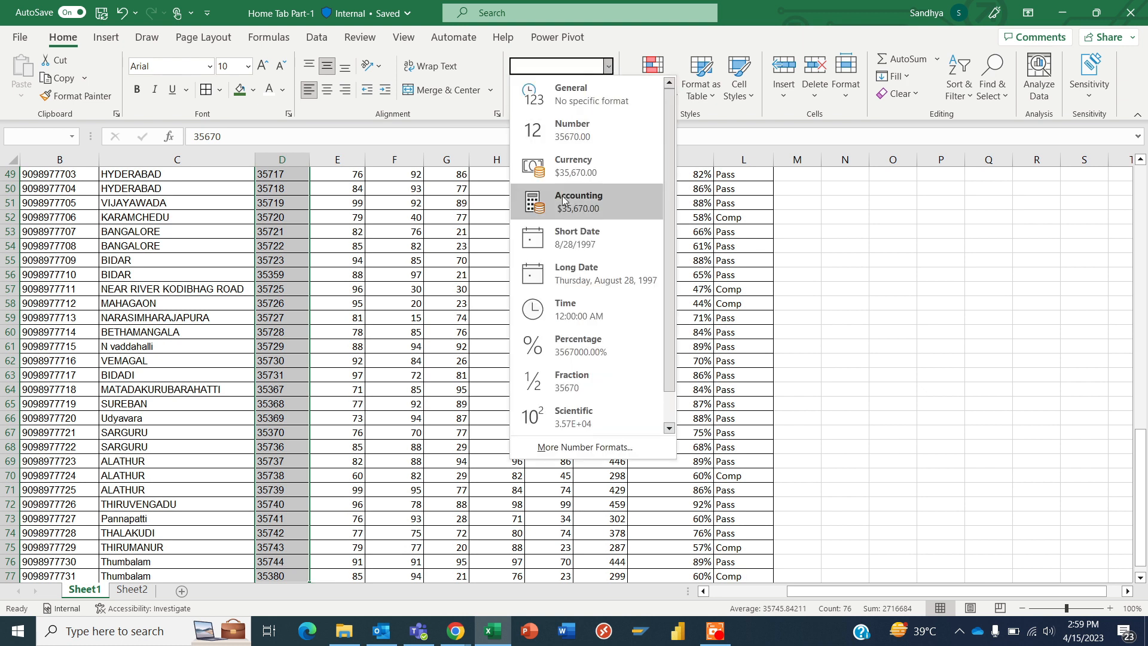
{"action": "left_click", "coordinate": [579, 240]}
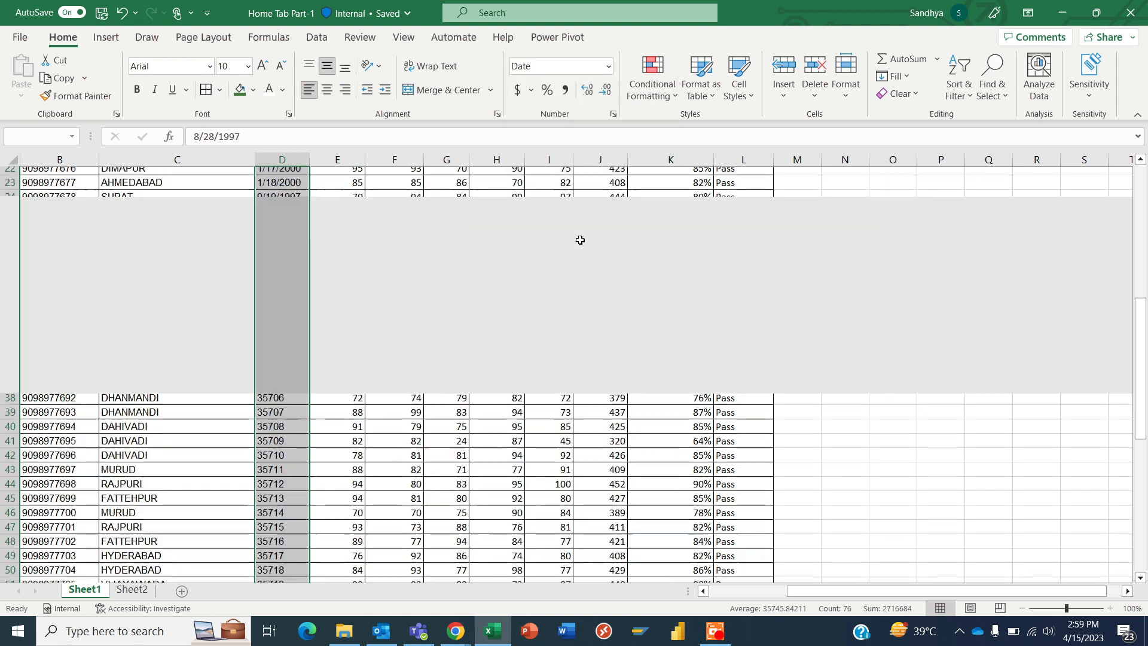
{"action": "scroll", "coordinate": [580, 240], "scroll_direction": "up", "scroll_amount": 7}
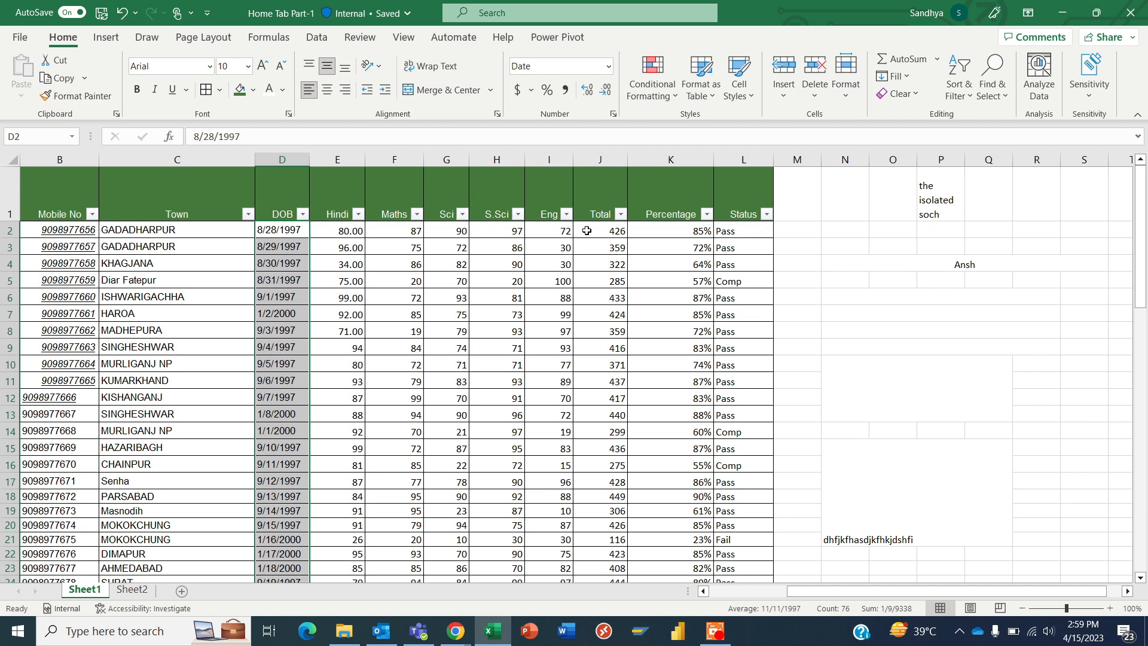
Change the DOB column values to the Long Date format and review the other number formats offered
{"action": "left_click", "coordinate": [607, 74]}
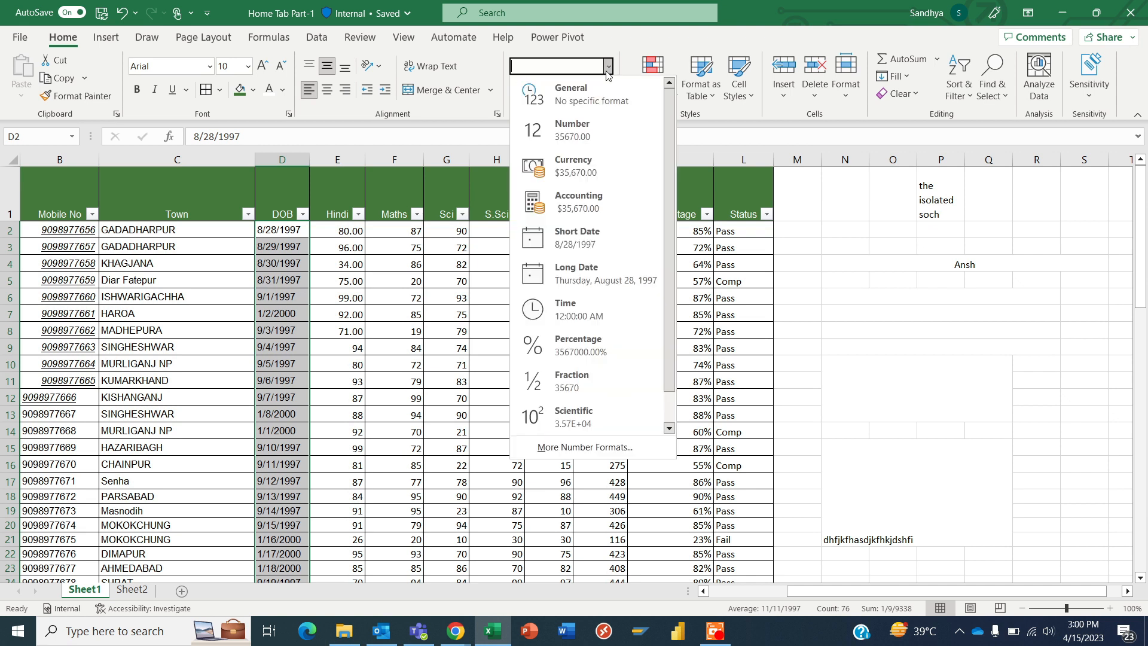
{"action": "left_click", "coordinate": [570, 272]}
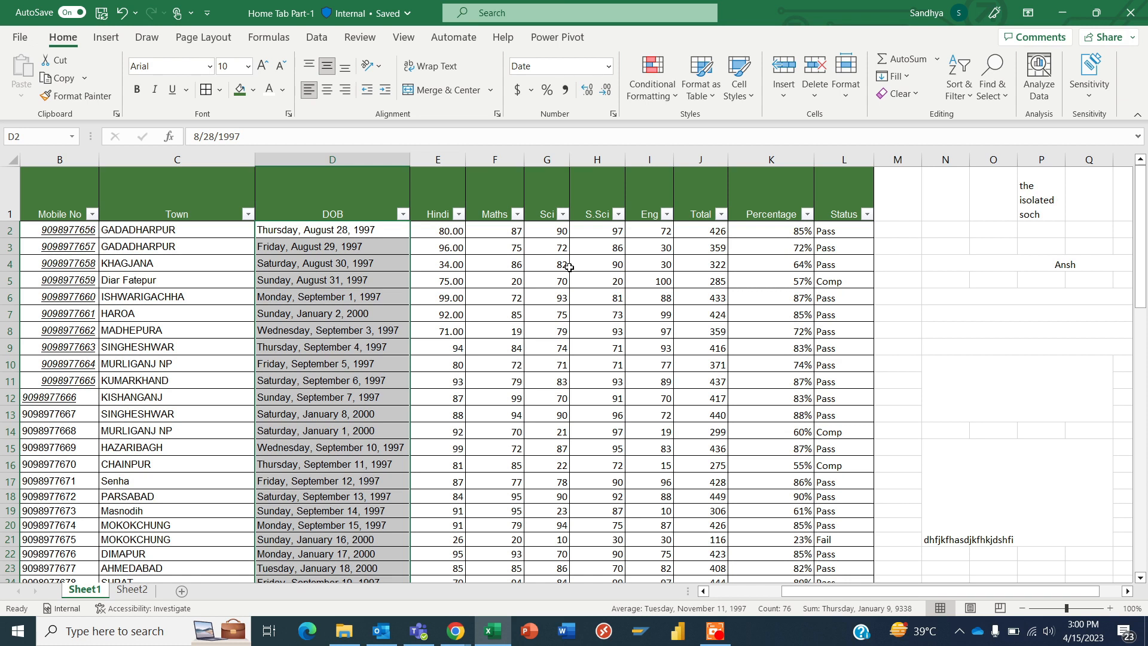
{"action": "left_click", "coordinate": [610, 69]}
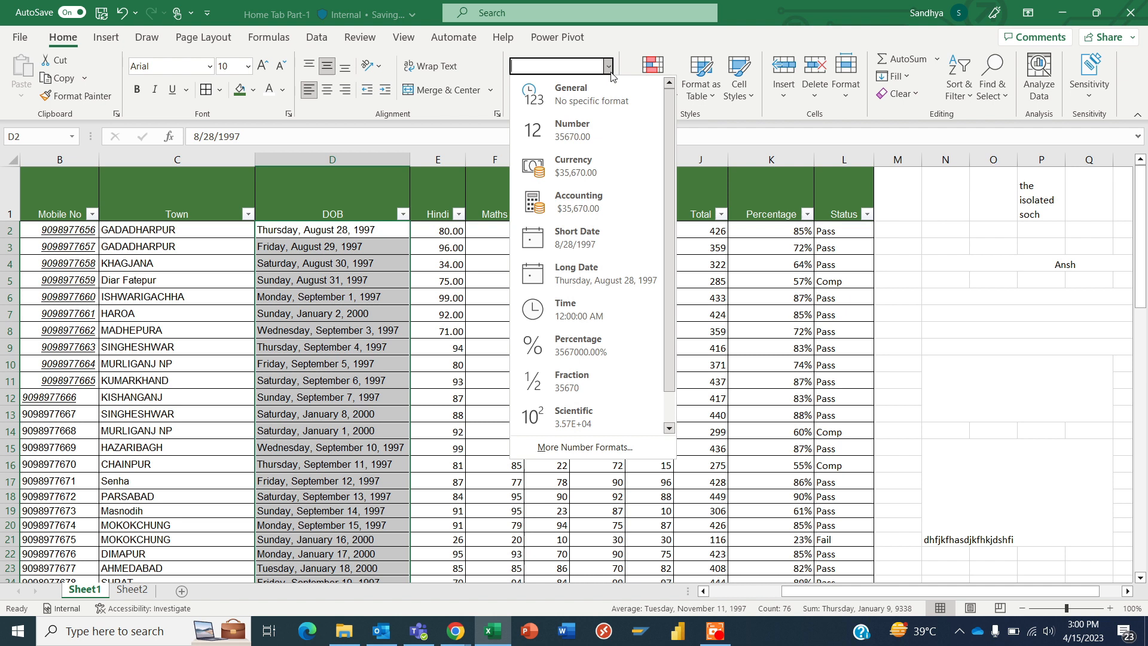
{"action": "left_click", "coordinate": [799, 142]}
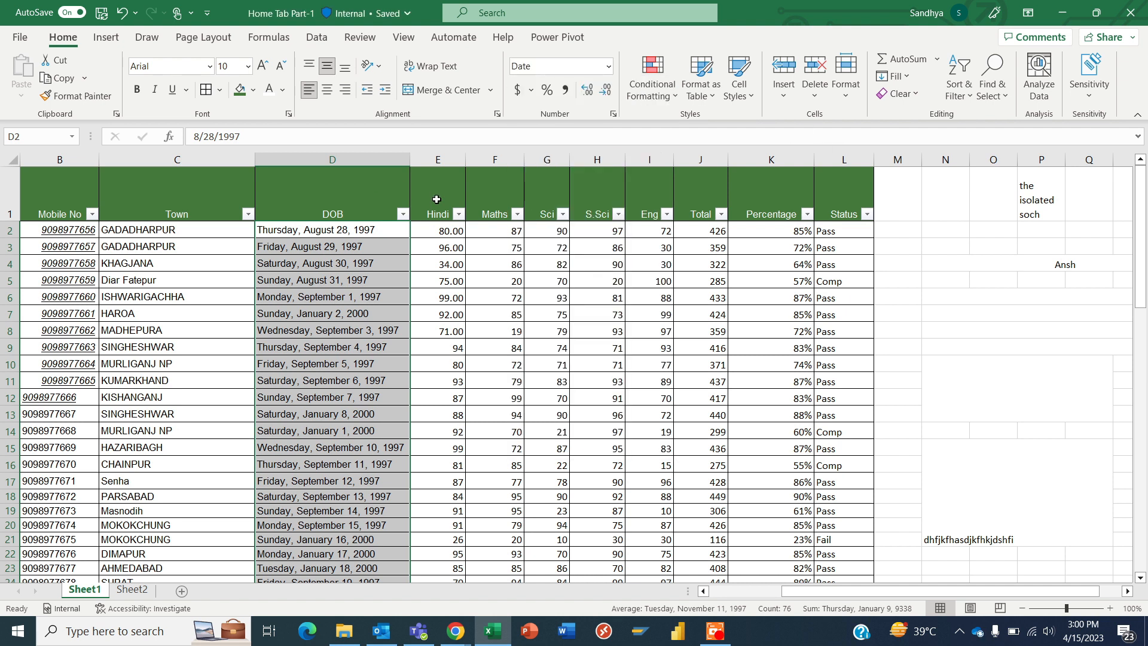
{"action": "left_click", "coordinate": [608, 65]}
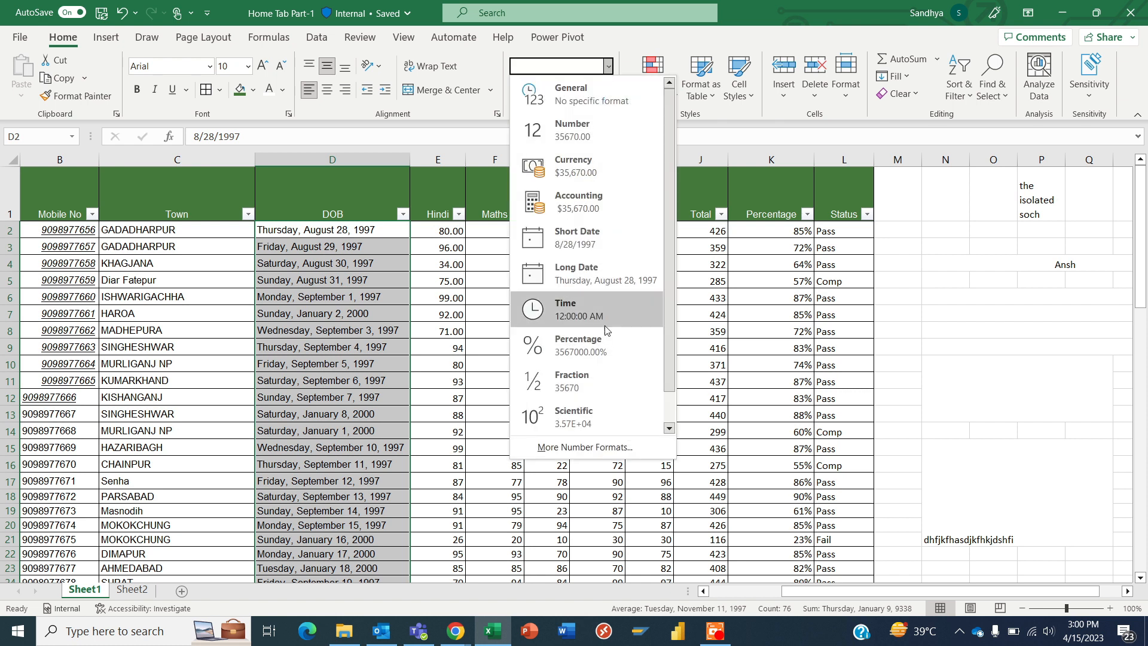
{"action": "left_click", "coordinate": [440, 216]}
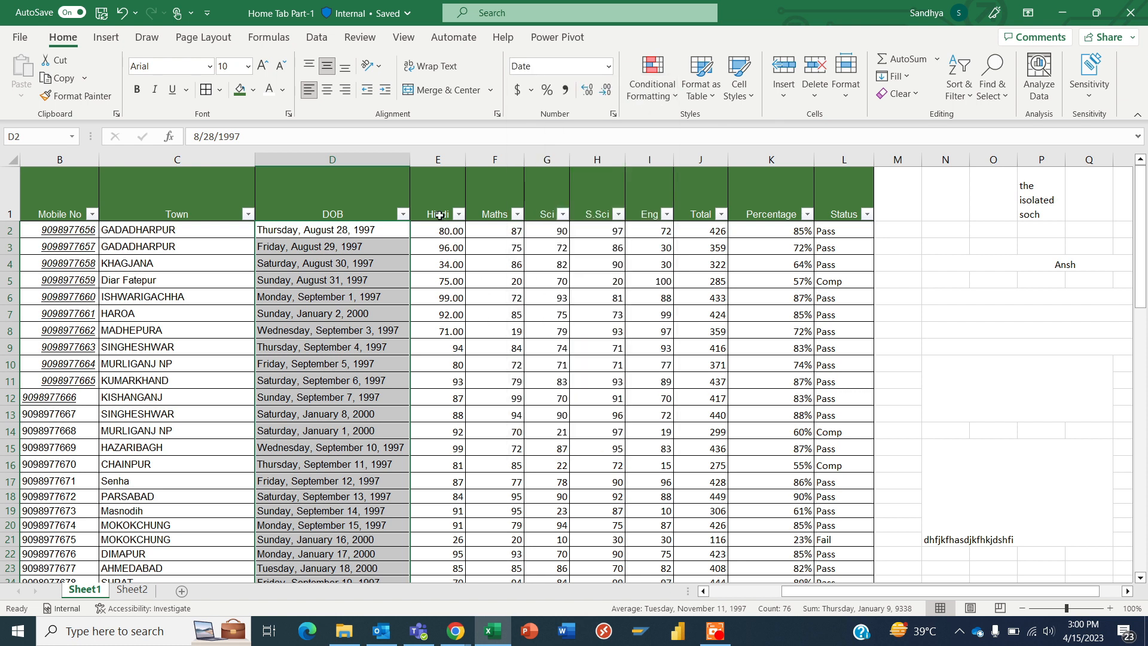
Select the marks in F2:I7 and apply the dollar Accounting number format to them
{"action": "key", "text": "Right"}
{"action": "key", "text": "Right"}
{"action": "key", "text": "shift+Right"}
{"action": "key", "text": "shift+Right"}
{"action": "key", "text": "shift+Right"}
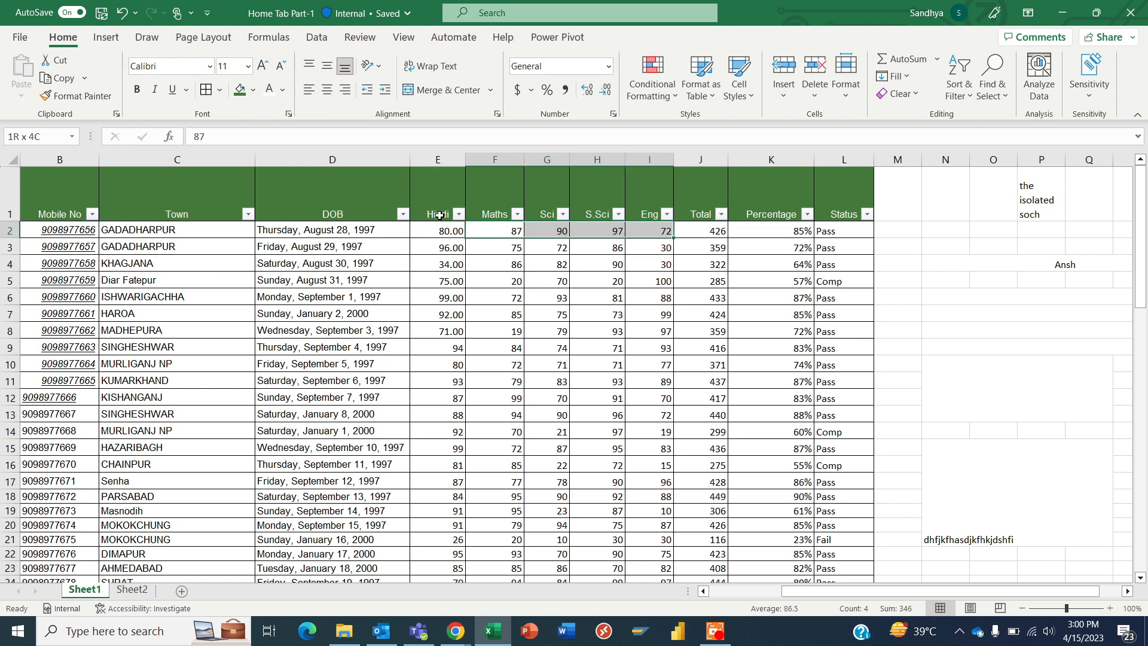
{"action": "key", "text": "shift+Down"}
{"action": "key", "text": "shift+Down"}
{"action": "key", "text": "shift+Down"}
{"action": "key", "text": "shift+Down"}
{"action": "key", "text": "shift+Down"}
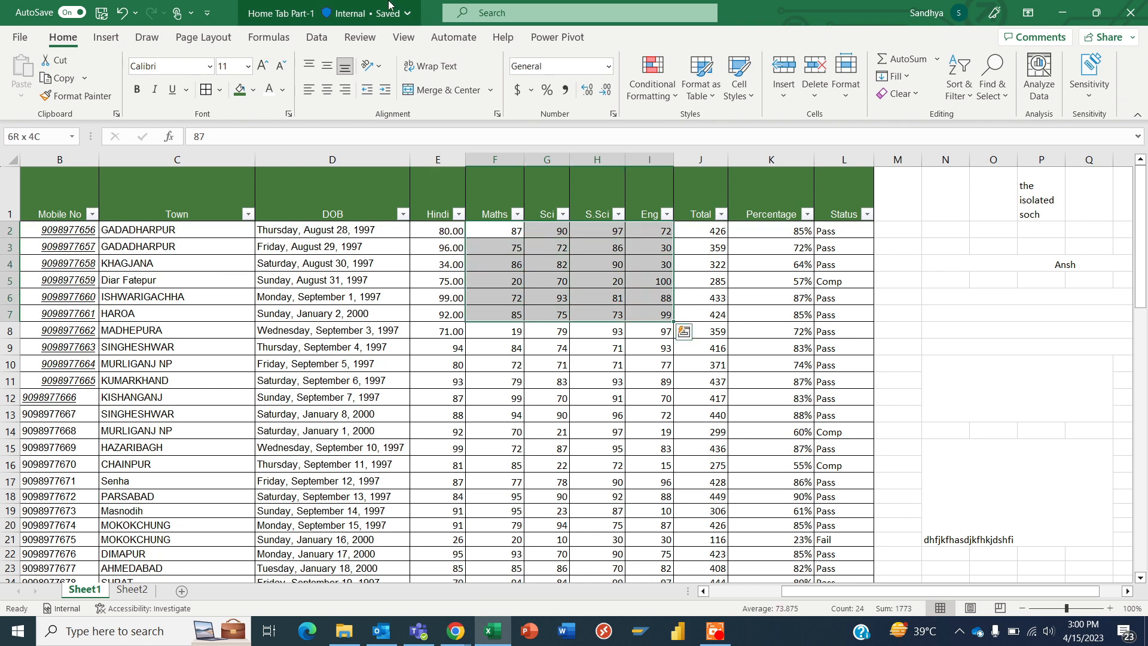
{"action": "left_click", "coordinate": [518, 91]}
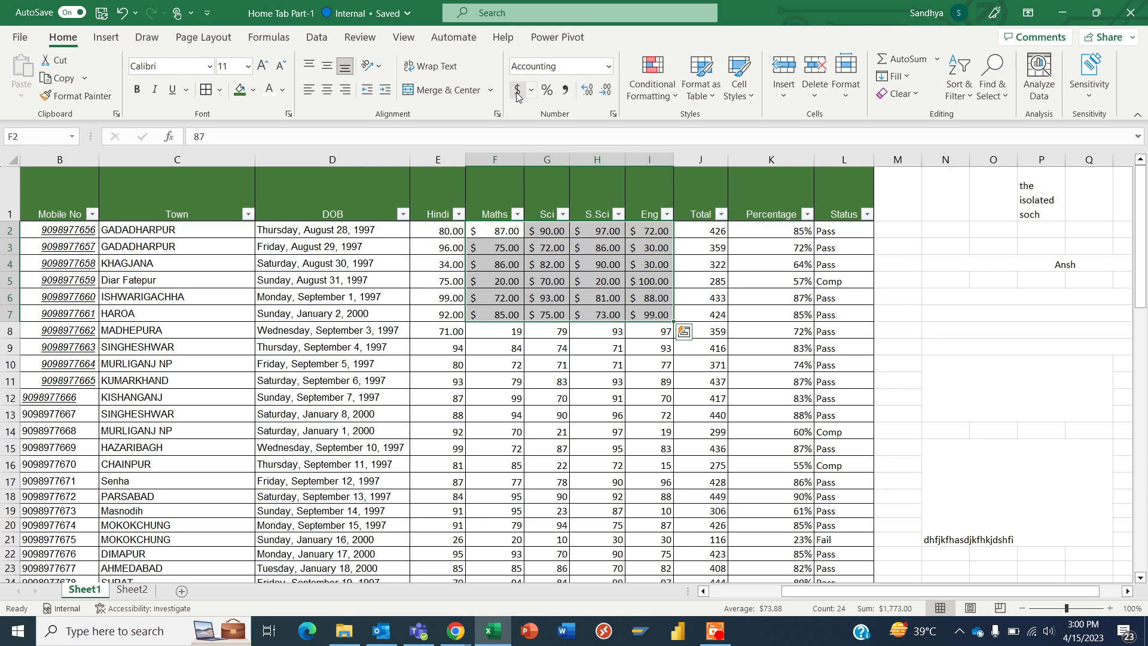
Apply Percent Style to the selected marks in F2:I7, followed by Comma Style
{"action": "left_click", "coordinate": [545, 94]}
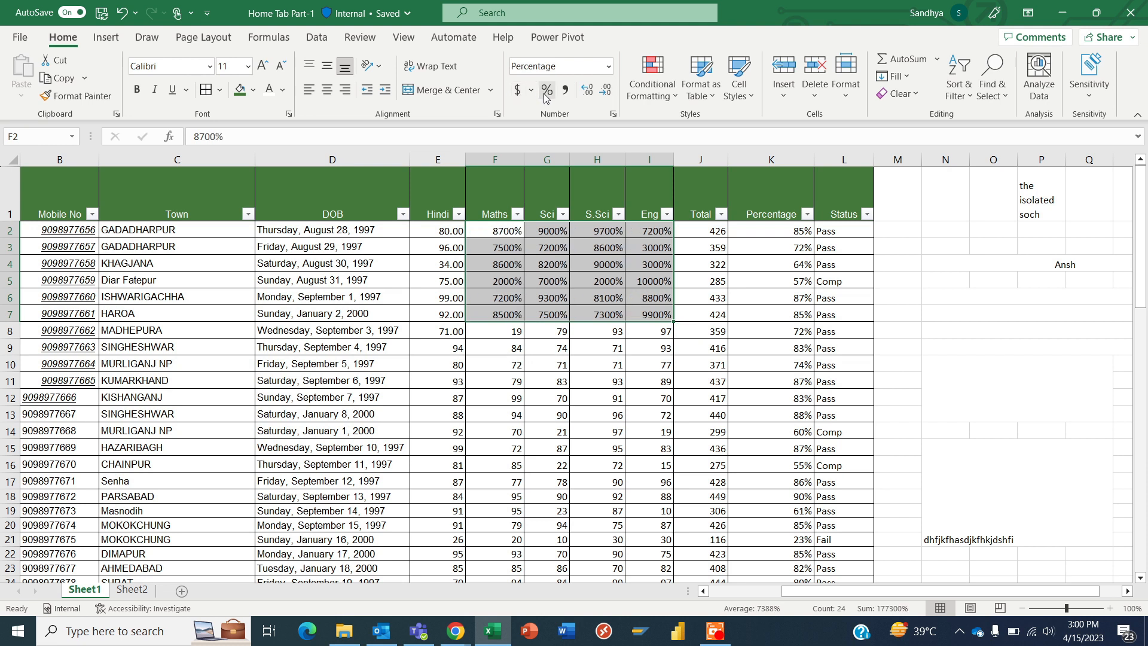
{"action": "left_click", "coordinate": [565, 91]}
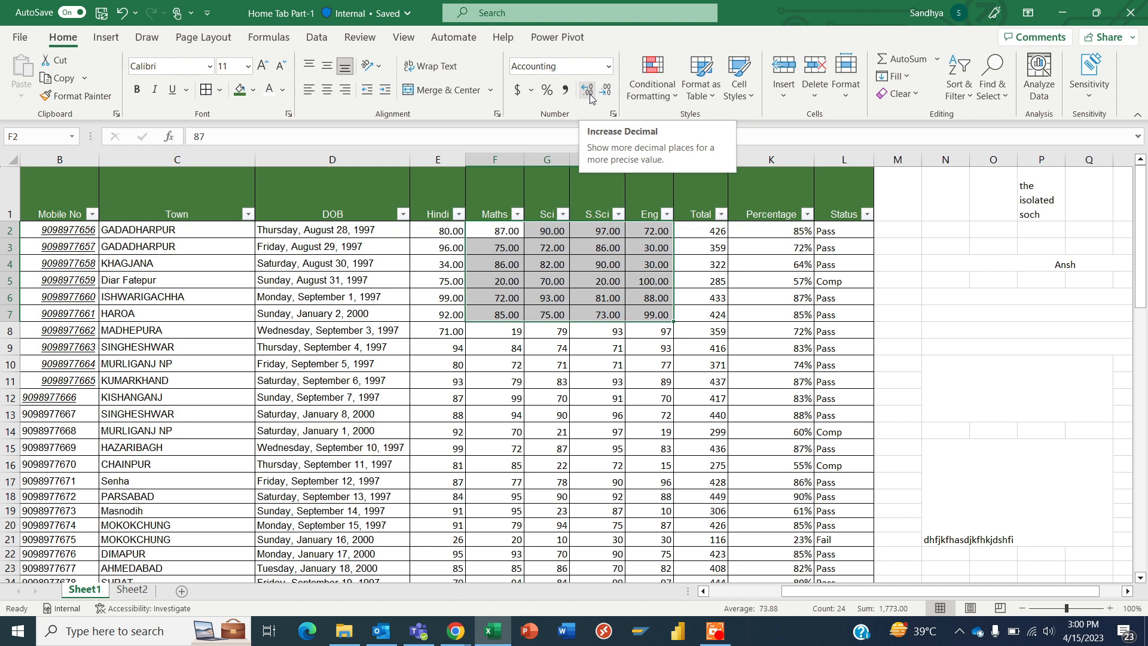
Increase the decimals of the marks in F2:I7 to six places, then decrease them to one place
{"action": "left_click", "coordinate": [588, 91]}
{"action": "left_click", "coordinate": [588, 91]}
{"action": "left_click", "coordinate": [588, 90]}
{"action": "left_click", "coordinate": [588, 90]}
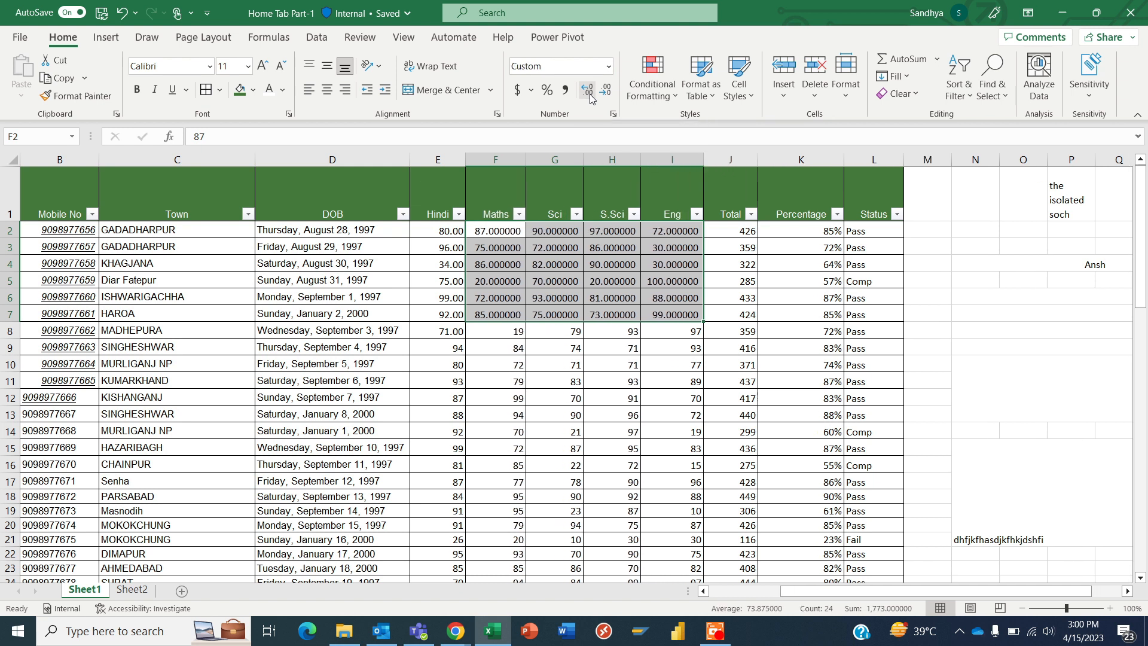
{"action": "left_click", "coordinate": [606, 91]}
{"action": "left_click", "coordinate": [606, 91]}
{"action": "left_click", "coordinate": [606, 90]}
{"action": "left_click", "coordinate": [606, 90]}
{"action": "left_click", "coordinate": [606, 91]}
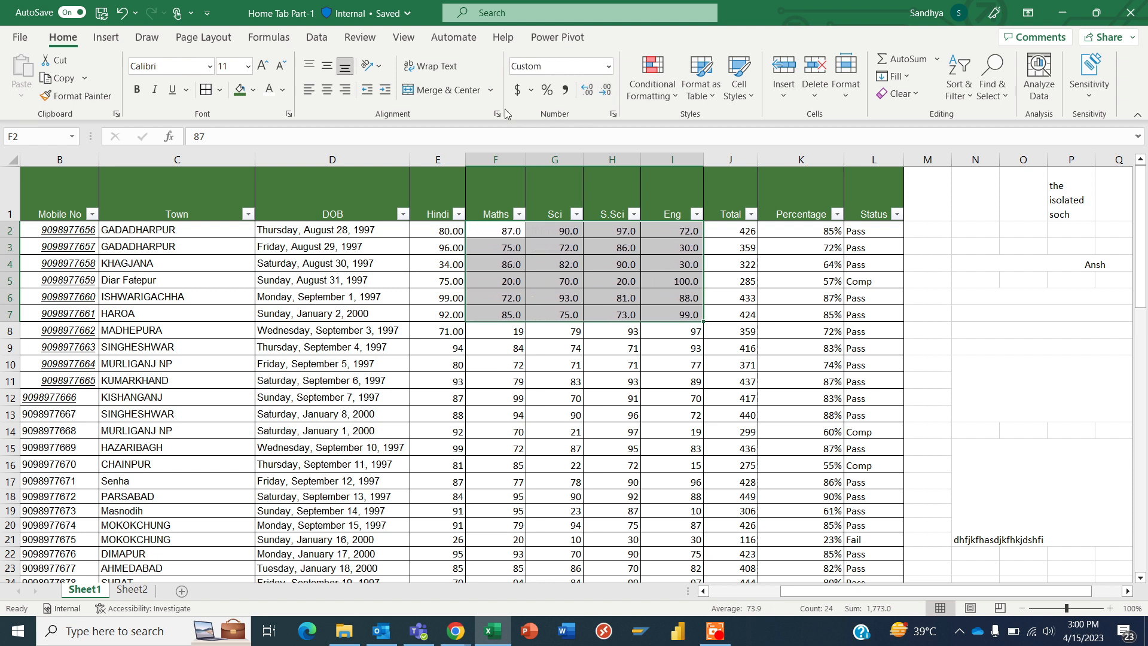
Apply the Euro (€ 123) accounting format to the marks in F2:I7
{"action": "left_click", "coordinate": [532, 90]}
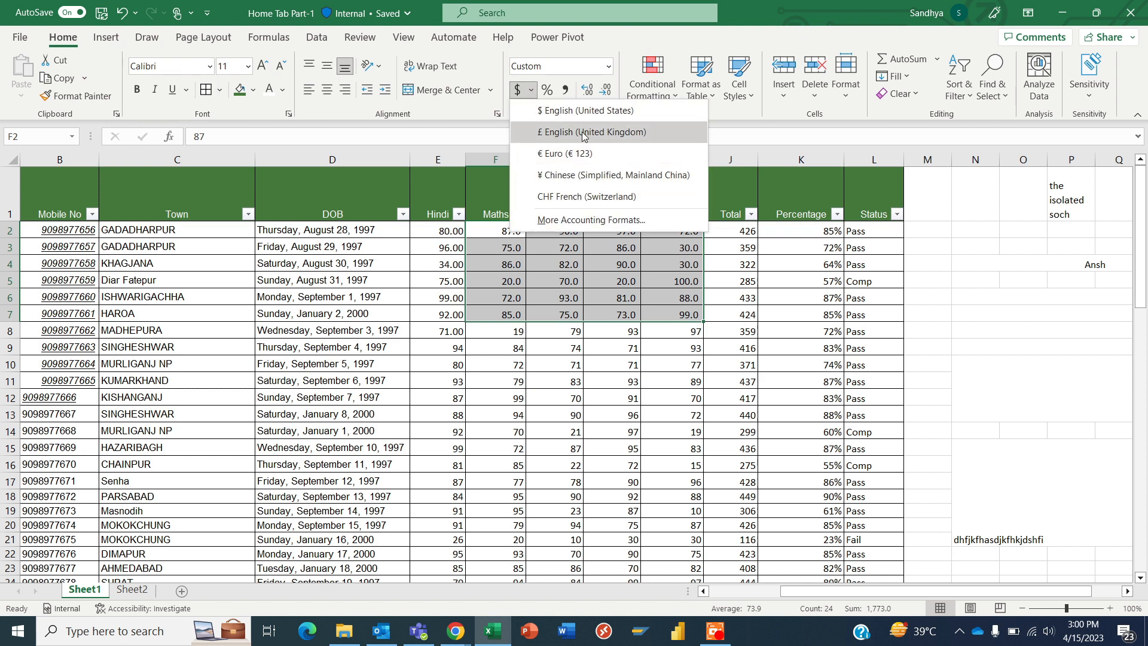
{"action": "left_click", "coordinate": [579, 153]}
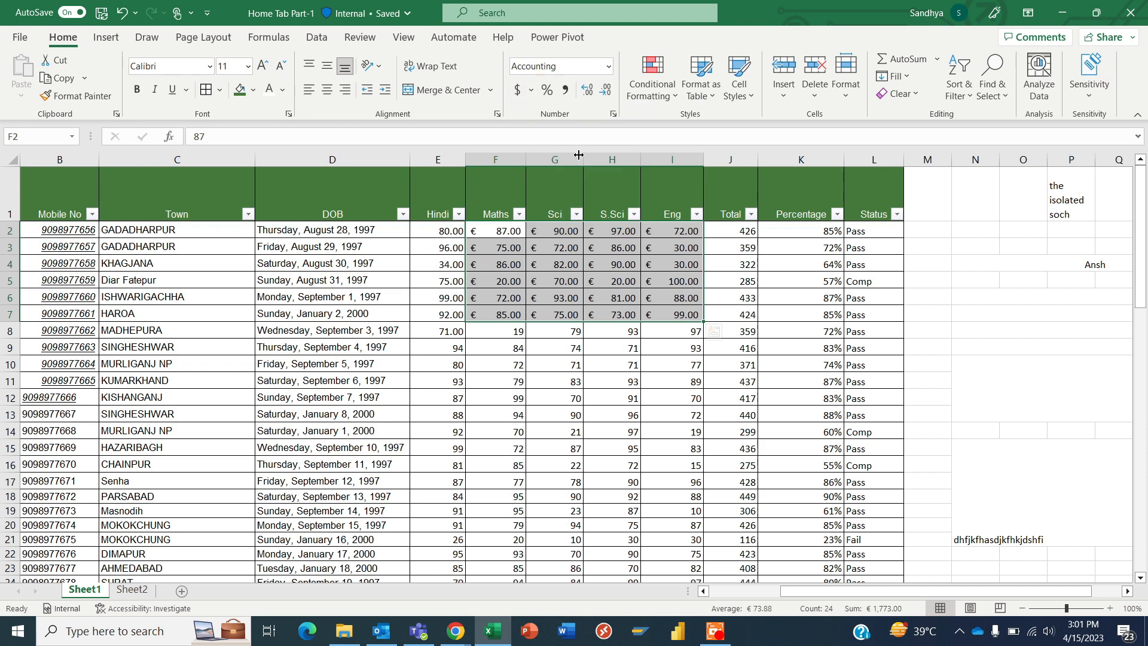
Format the marks in F2:I7 as Currency with the Uzbek (Cyrillic) symbol and two decimal places
{"action": "left_click", "coordinate": [531, 90]}
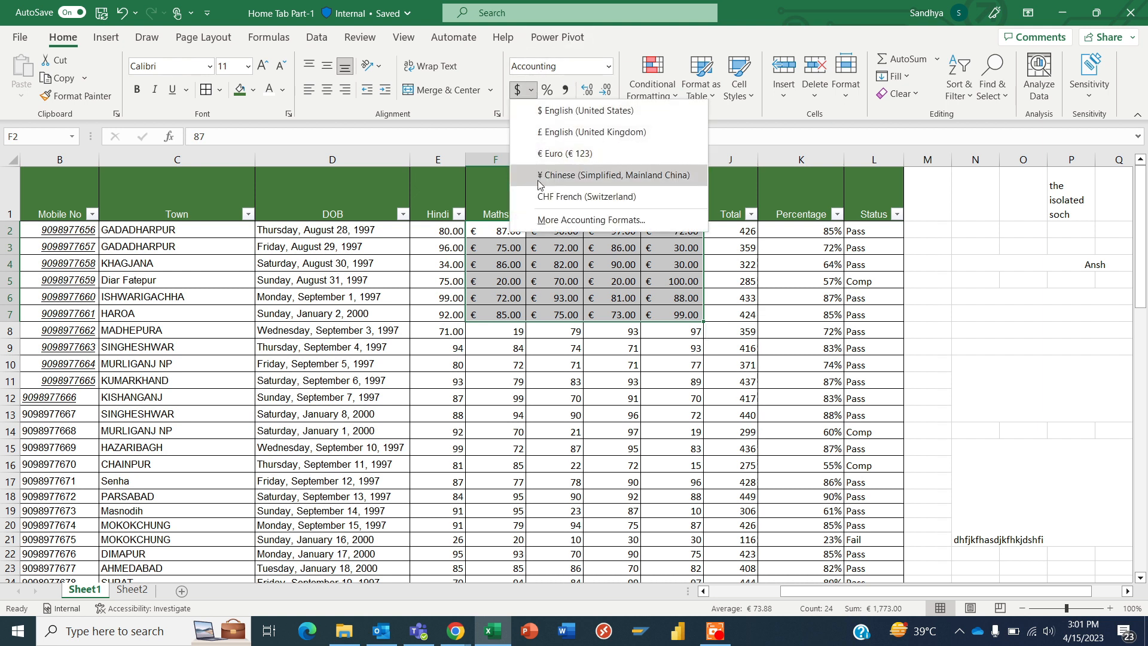
{"action": "left_click", "coordinate": [565, 221]}
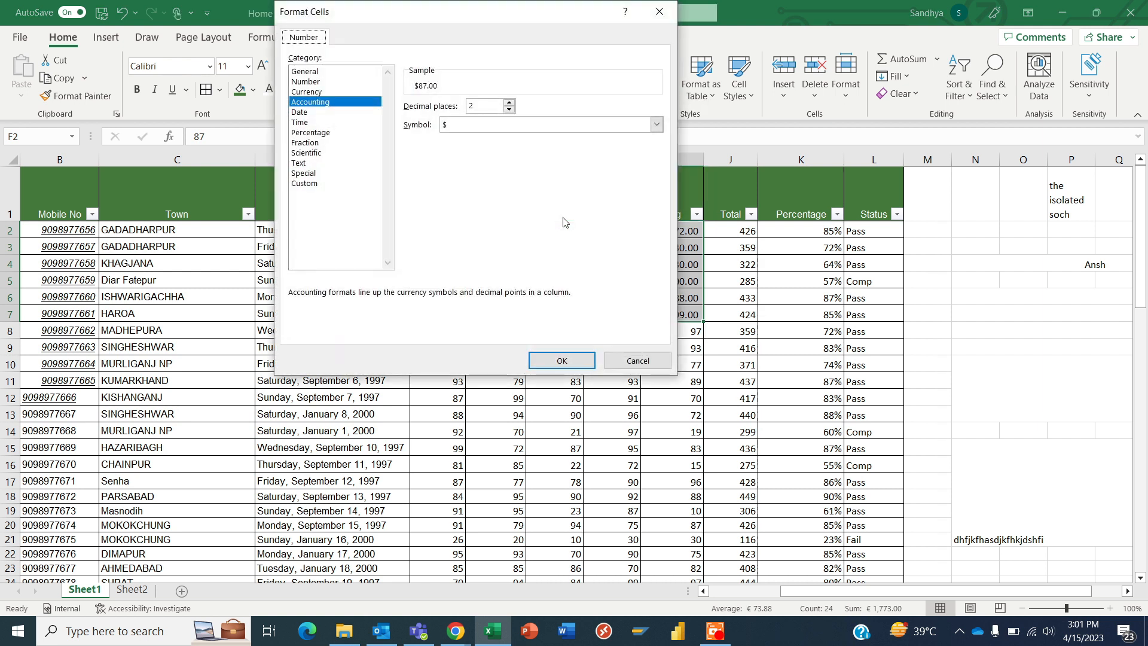
{"action": "left_click", "coordinate": [318, 93]}
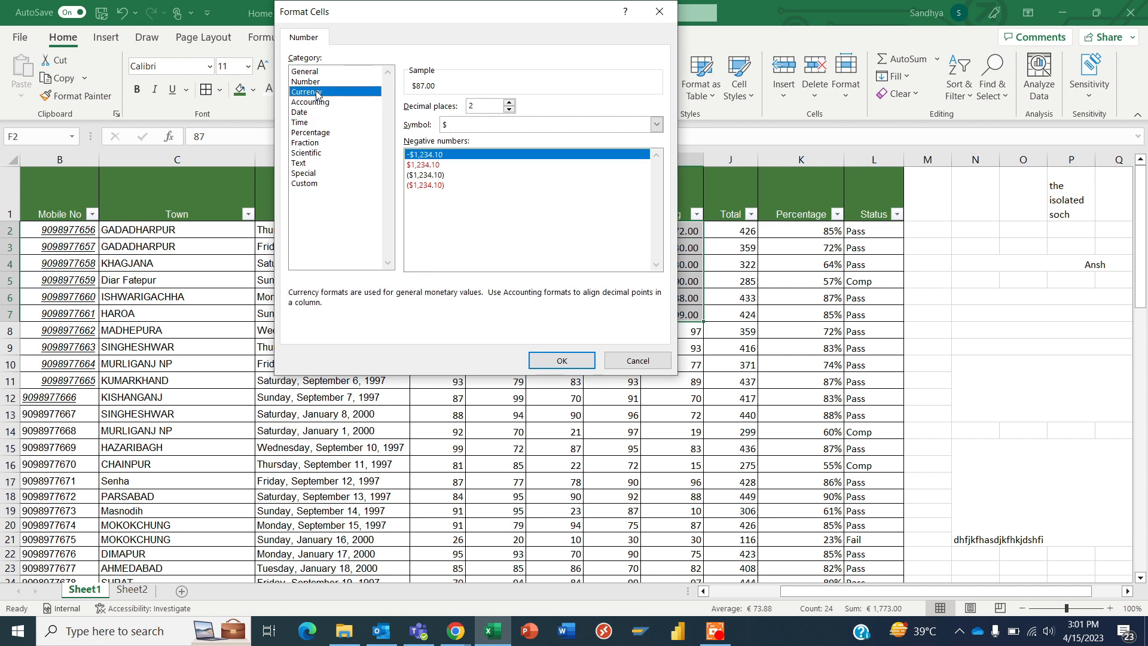
{"action": "left_click", "coordinate": [656, 124]}
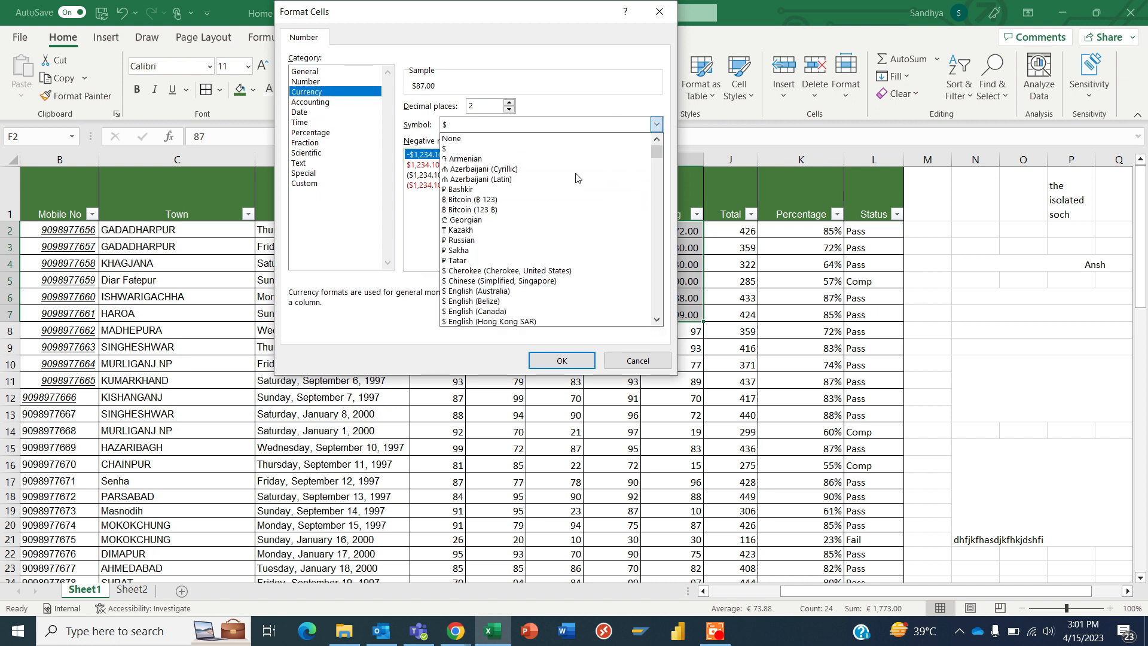
{"action": "left_click_drag", "start_coordinate": [657, 152], "coordinate": [666, 230]}
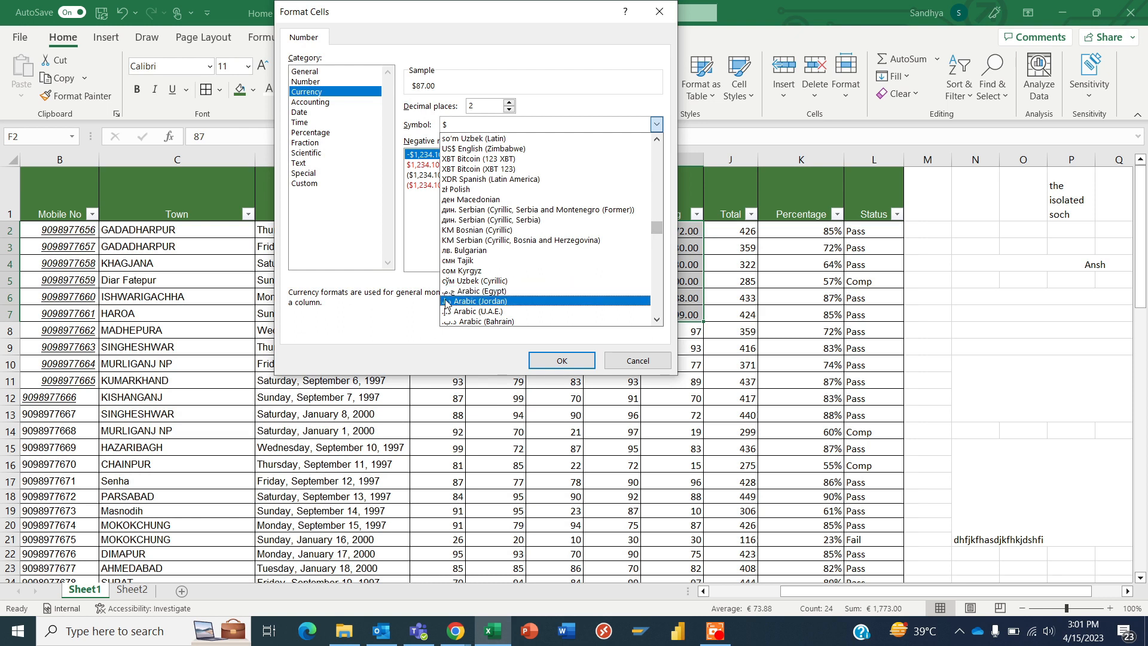
{"action": "left_click", "coordinate": [469, 280]}
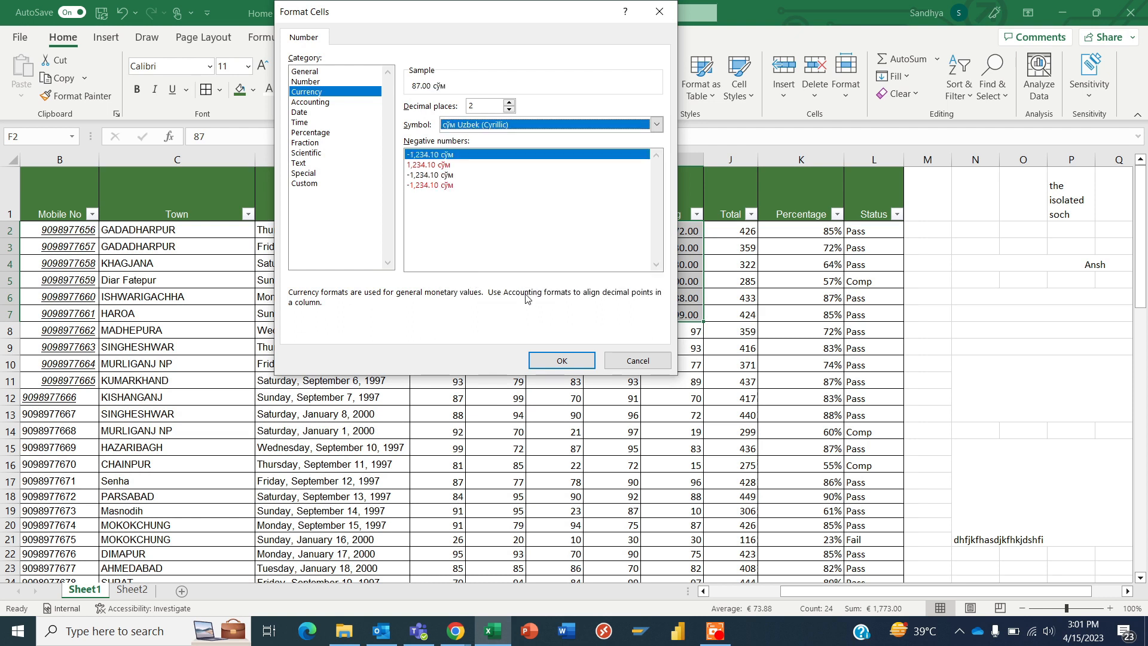
{"action": "left_click", "coordinate": [568, 363]}
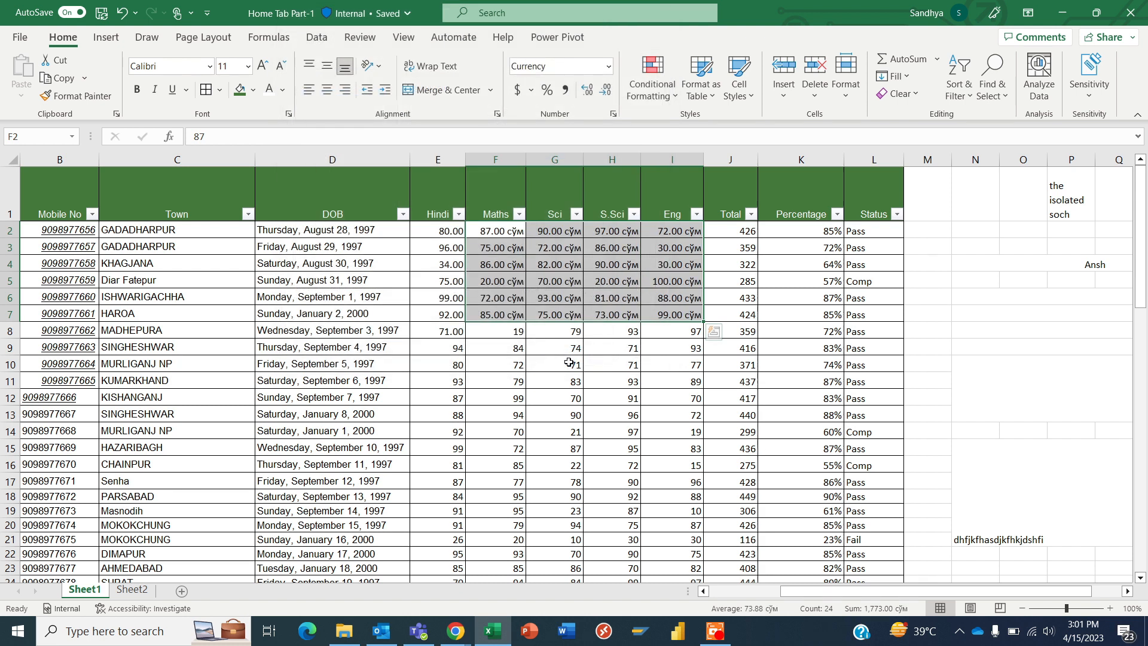